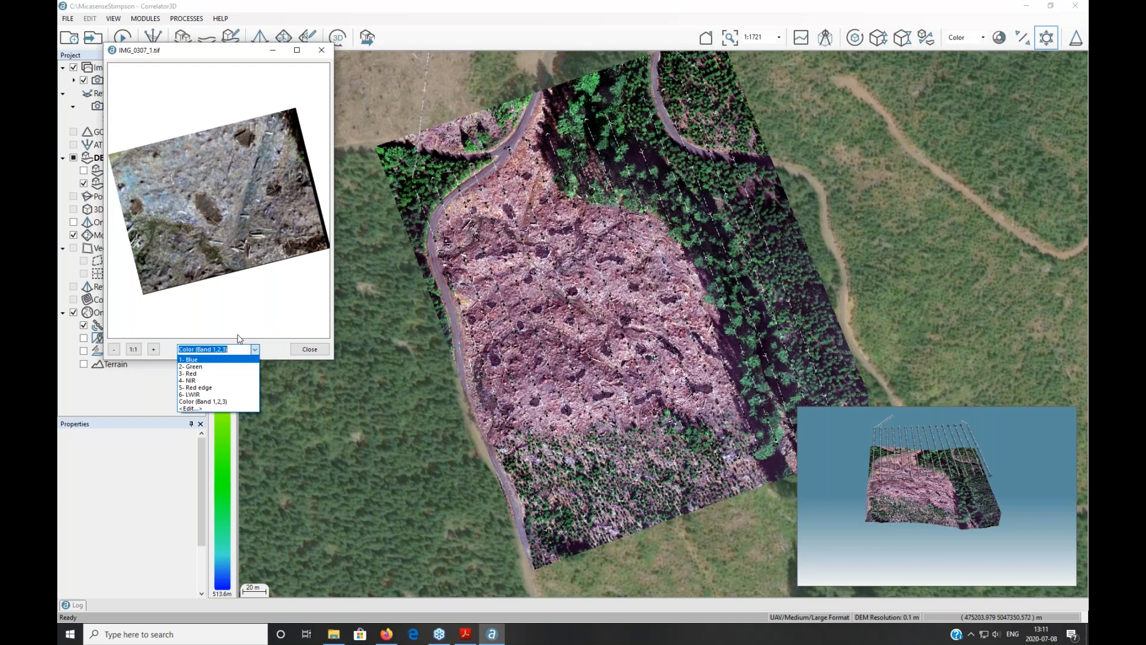
Close the preview of image IMG_0307_1.tif.
{"action": "left_click", "coordinate": [326, 54]}
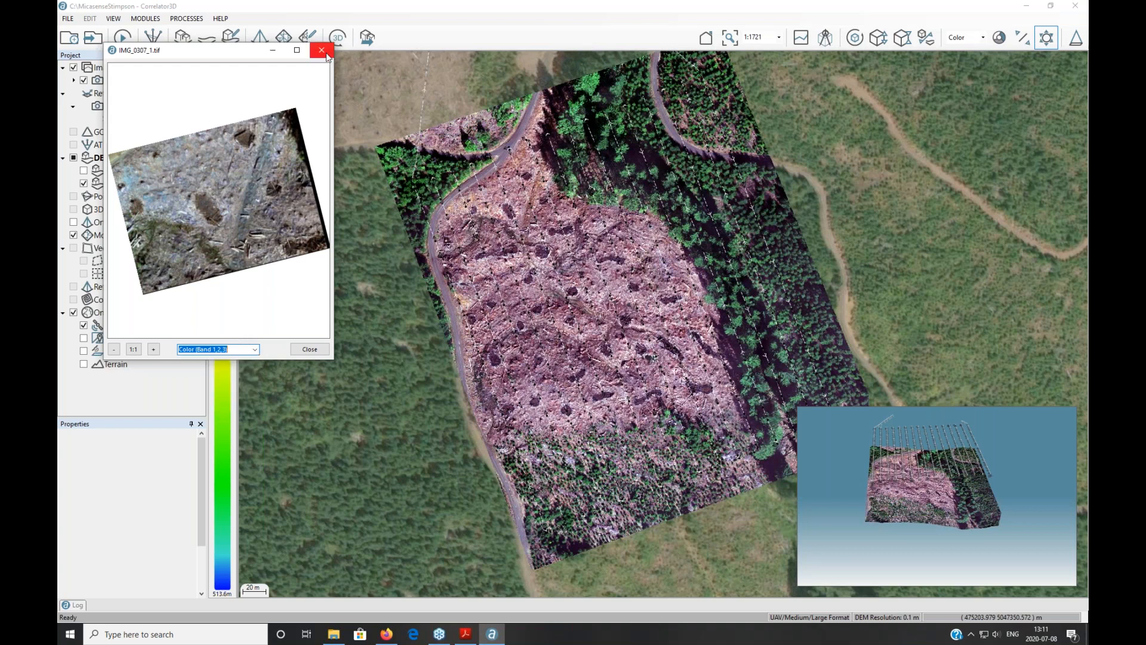
{"action": "left_click", "coordinate": [326, 54]}
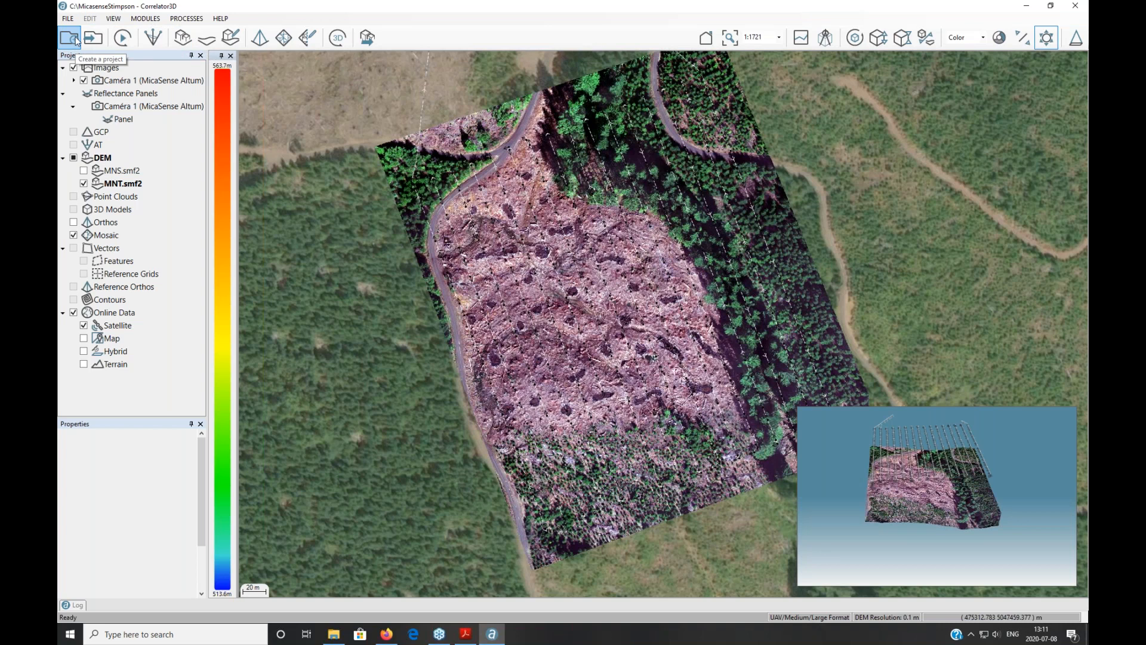
Generate an automated workflow script from the Classic Photogrammetric profile without processing, then review the script file and close it.
{"action": "left_click", "coordinate": [132, 31]}
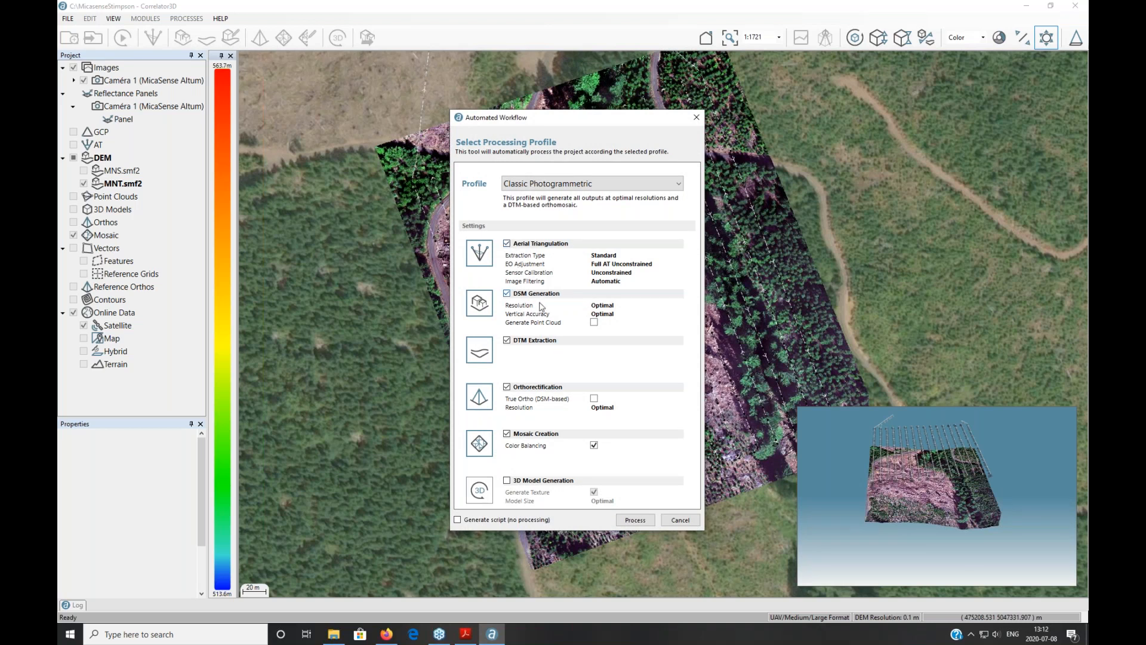
{"action": "left_click", "coordinate": [623, 305]}
{"action": "left_click", "coordinate": [594, 184]}
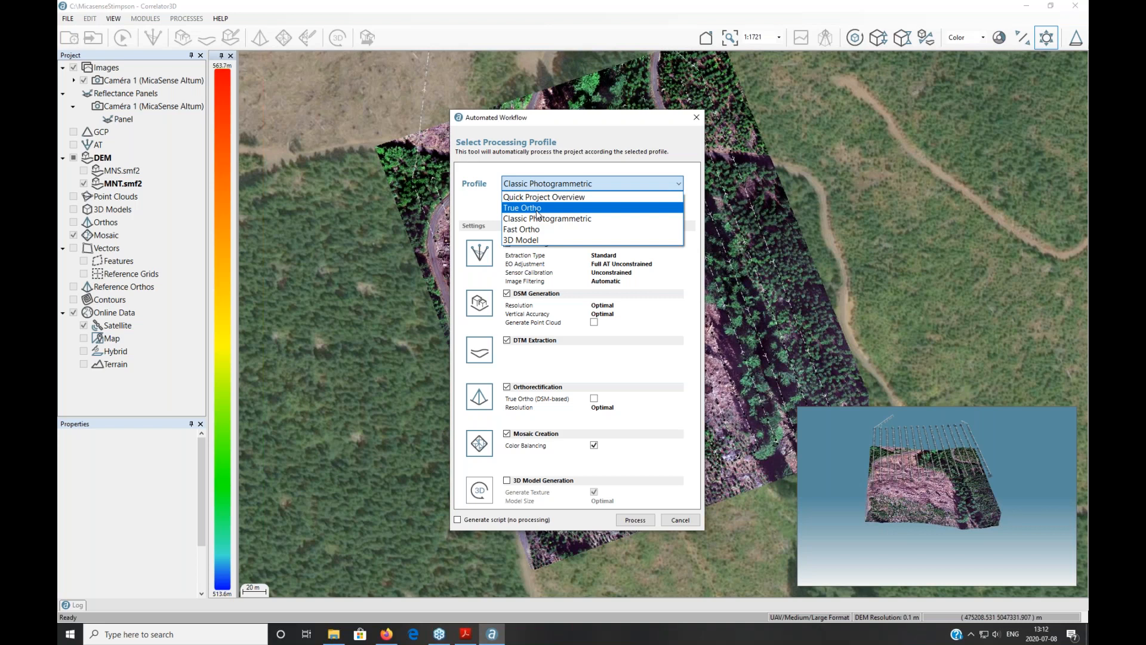
{"action": "left_click", "coordinate": [458, 522]}
{"action": "left_click", "coordinate": [458, 521]}
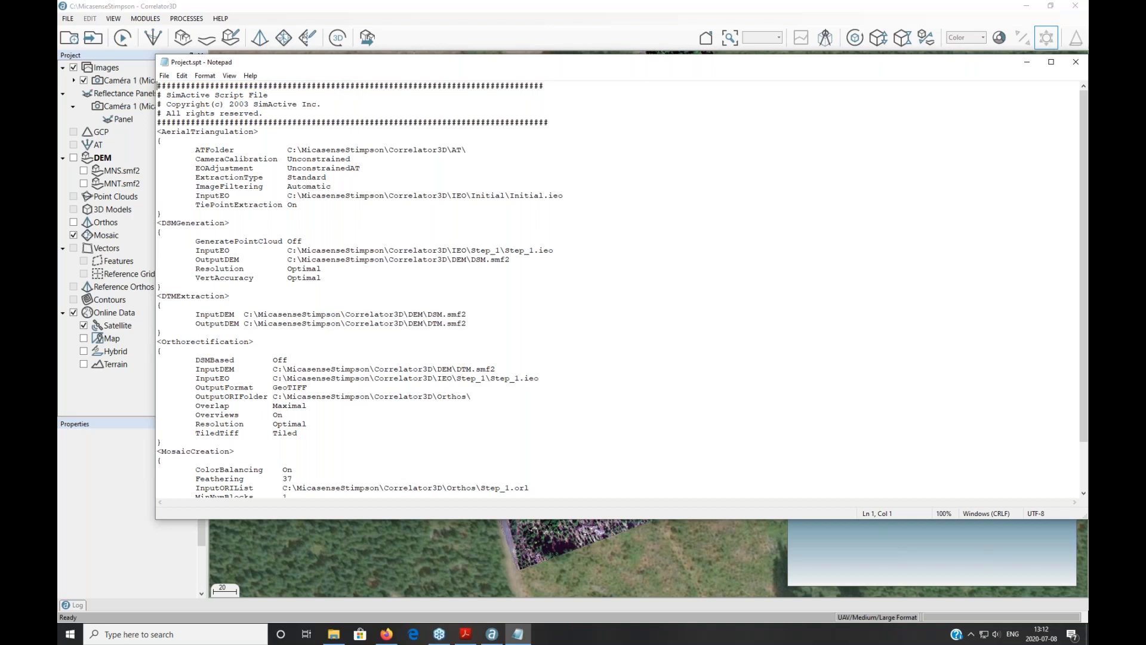
{"action": "left_click_drag", "start_coordinate": [664, 71], "coordinate": [519, 190]}
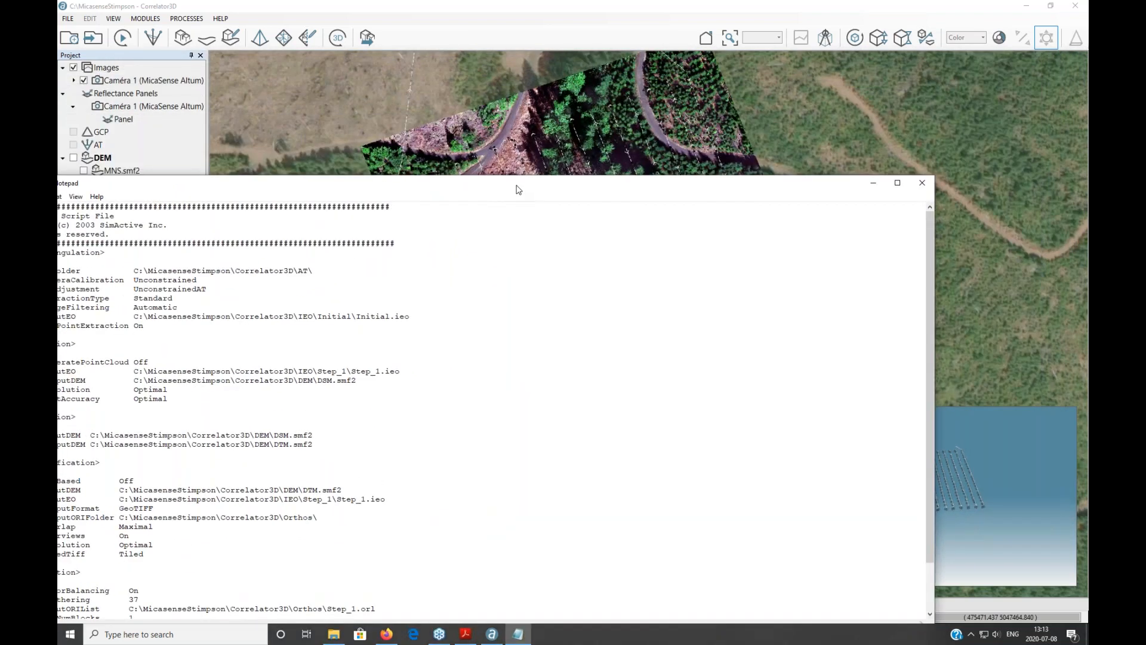
{"action": "left_click", "coordinate": [925, 185]}
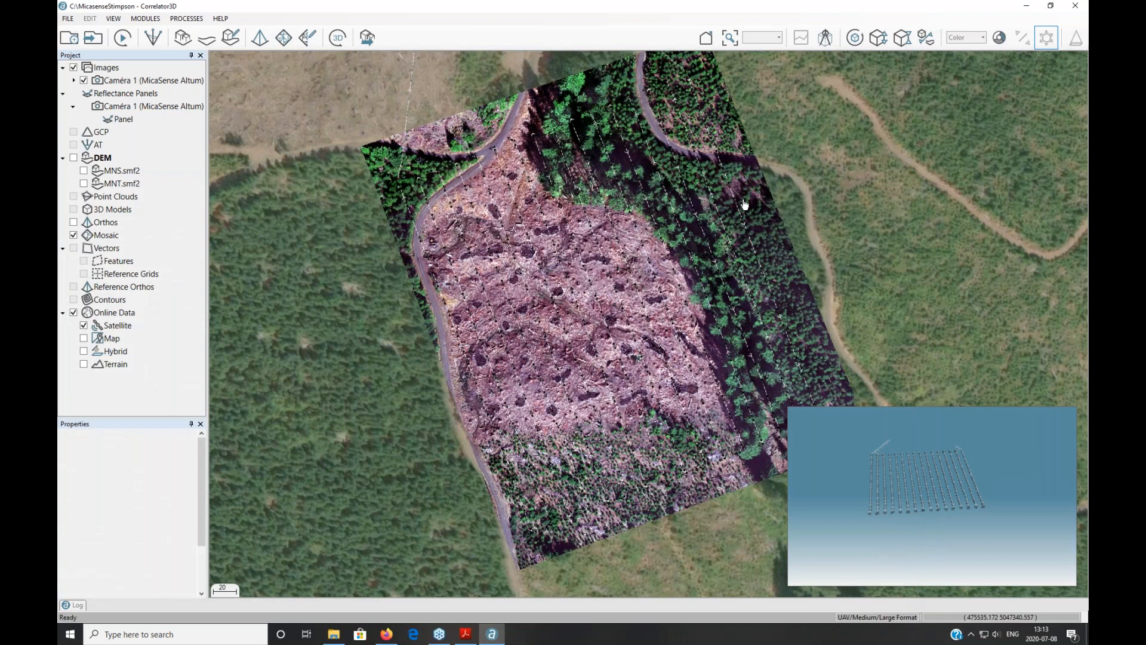
Start a new UAV project with one camera and unregistered bands enabled.
{"action": "left_click", "coordinate": [65, 20]}
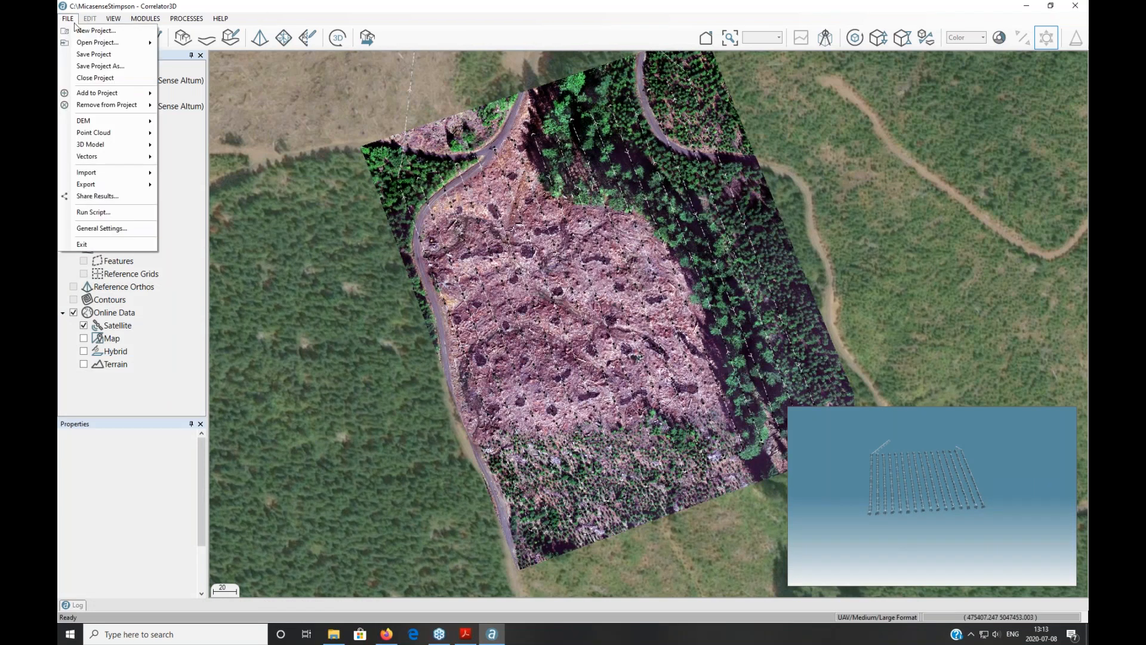
{"action": "left_click", "coordinate": [91, 30]}
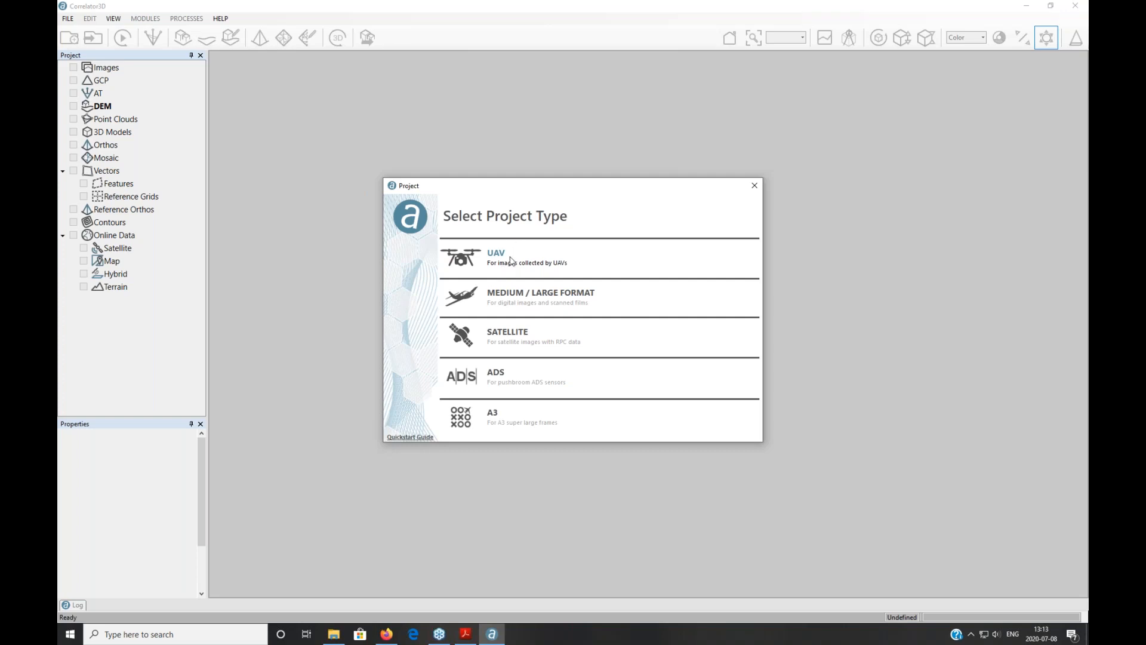
{"action": "left_click", "coordinate": [496, 258]}
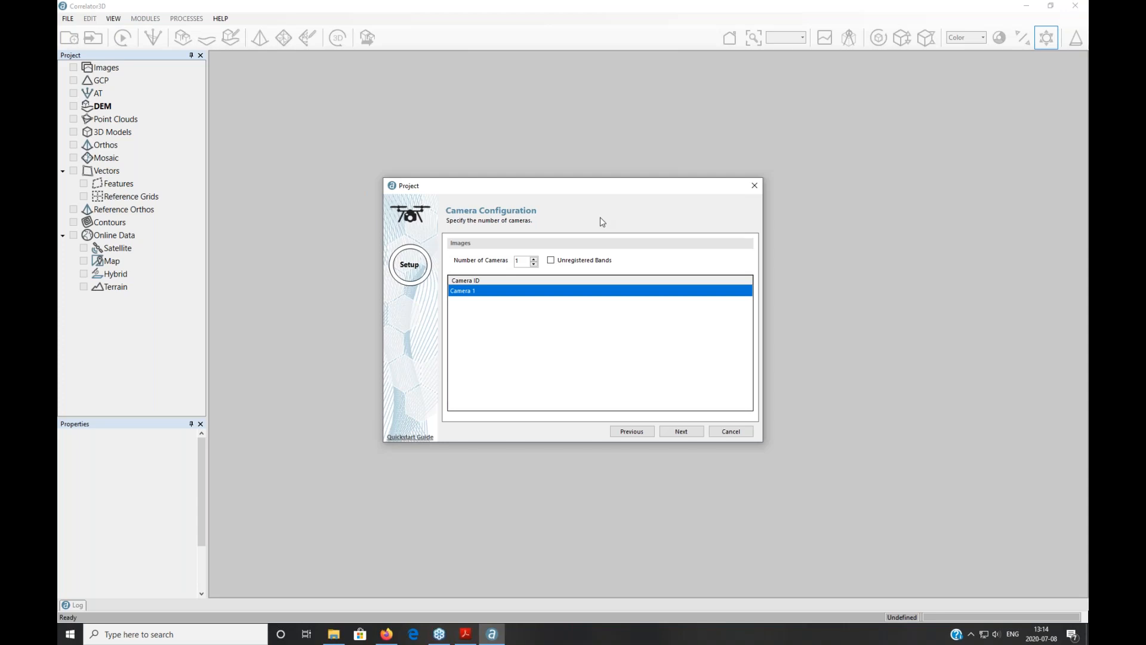
{"action": "left_click", "coordinate": [555, 262]}
{"action": "left_click", "coordinate": [681, 433]}
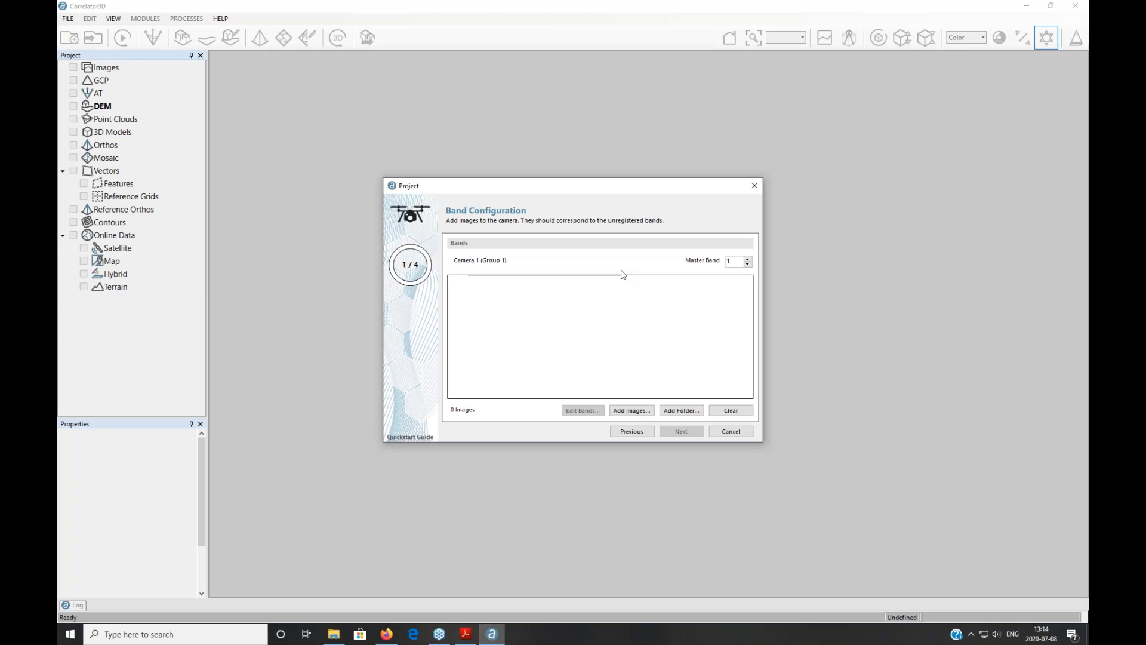
Add the images from the MicasenseStimpson\New folder directory to Camera 1's band configuration.
{"action": "left_click", "coordinate": [685, 412]}
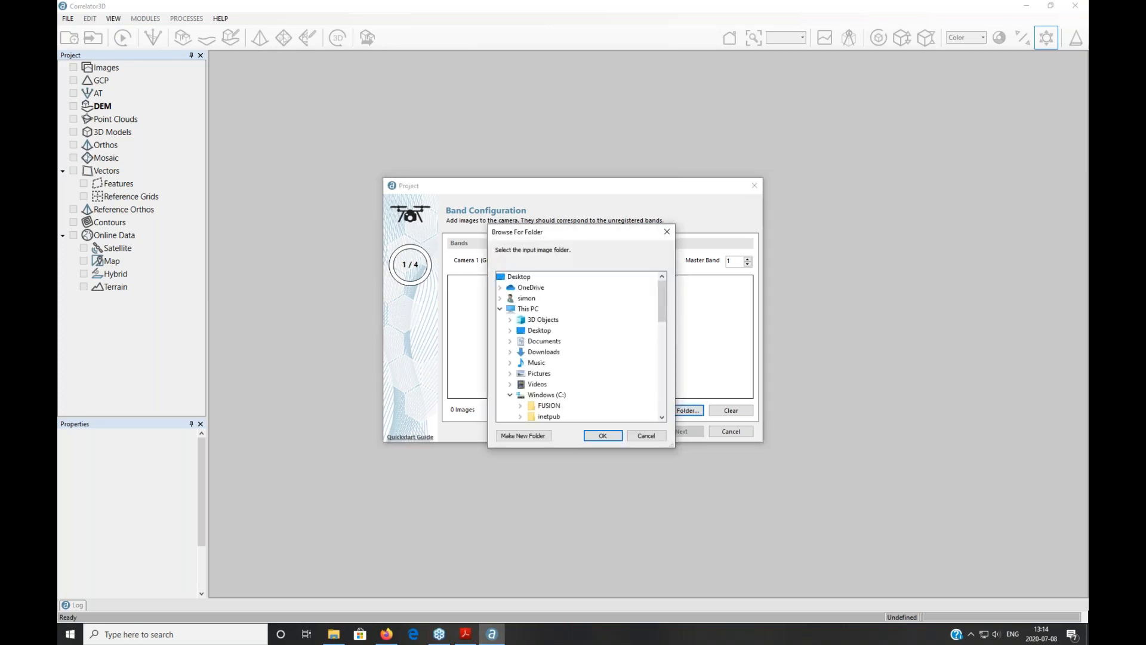
{"action": "scroll", "coordinate": [631, 353], "scroll_direction": "down", "scroll_amount": 4}
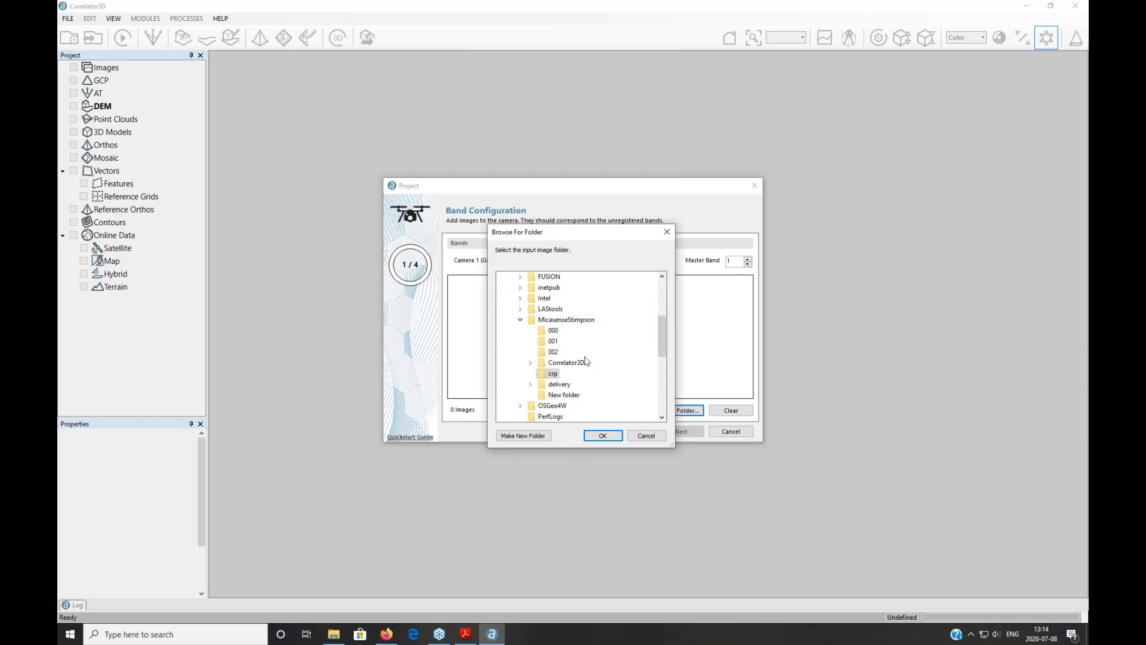
{"action": "left_click", "coordinate": [565, 396]}
{"action": "left_click", "coordinate": [603, 435]}
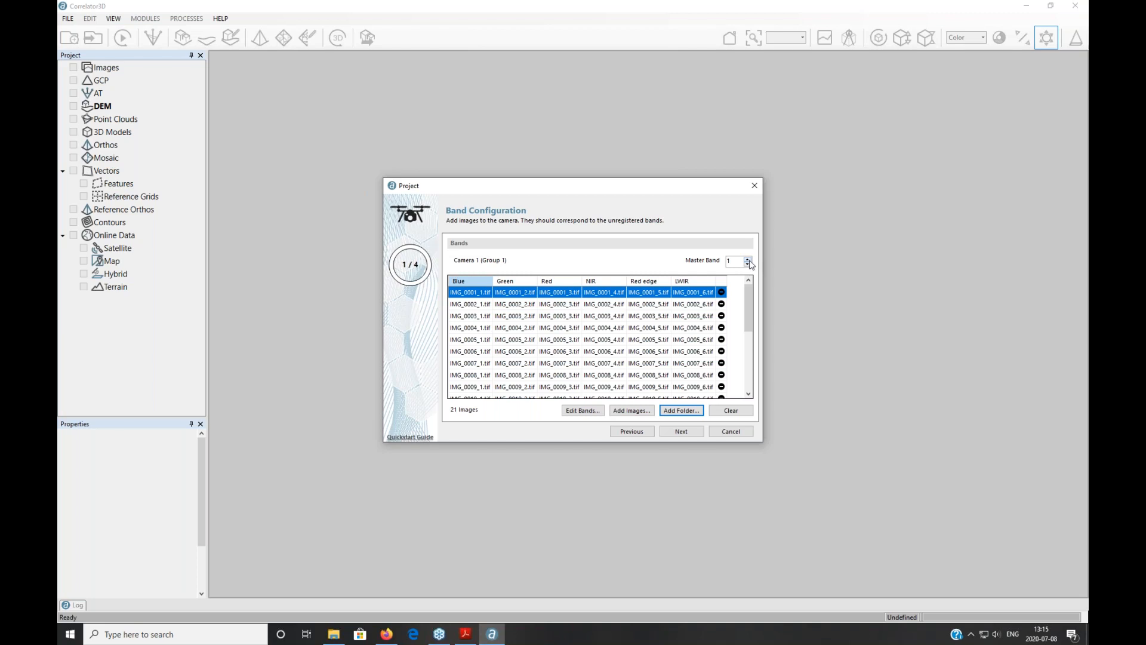
Set the master band to 2, look at the Green band's information without changing it, and accept the band configuration.
{"action": "left_click", "coordinate": [748, 260]}
{"action": "left_click", "coordinate": [571, 410]}
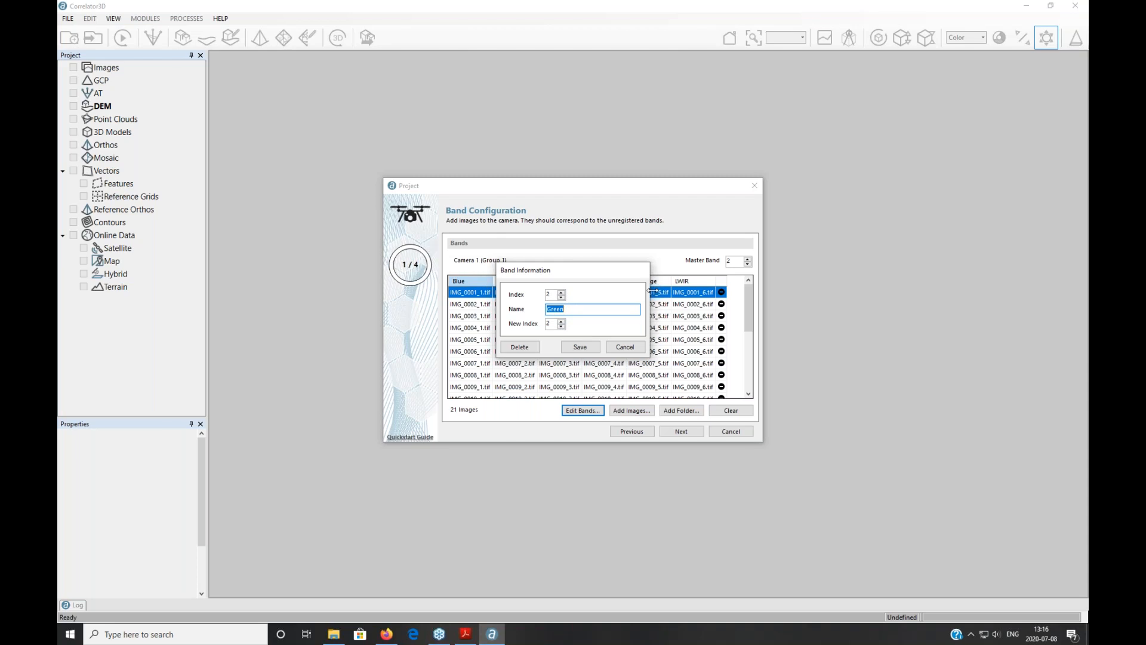
{"action": "left_click", "coordinate": [624, 348]}
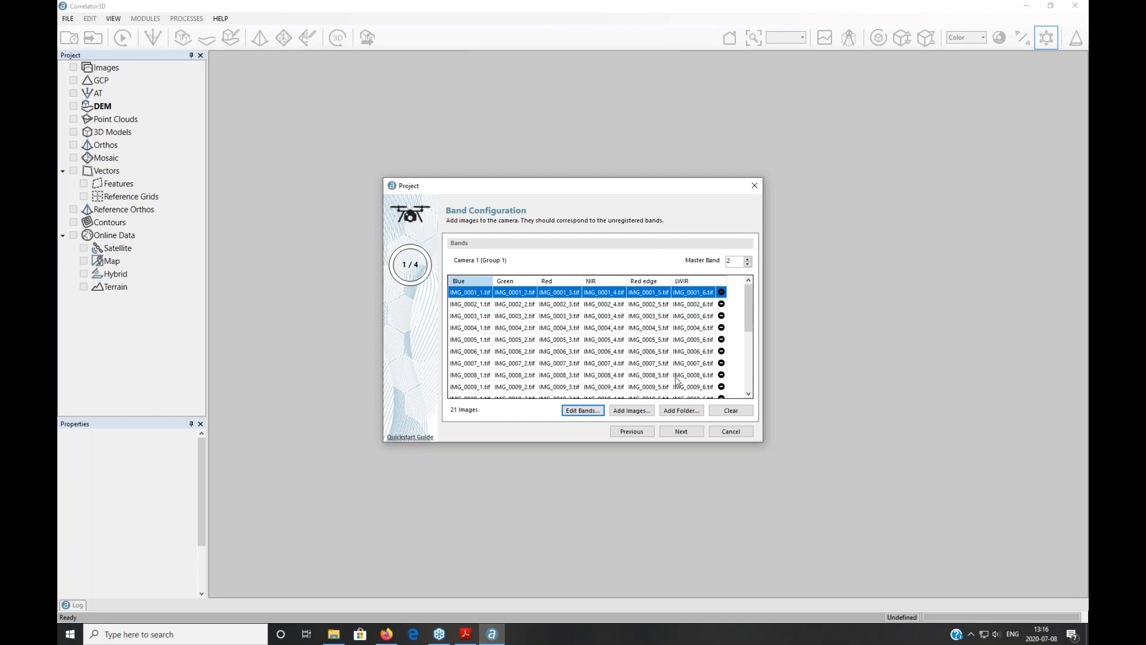
{"action": "left_click", "coordinate": [693, 432]}
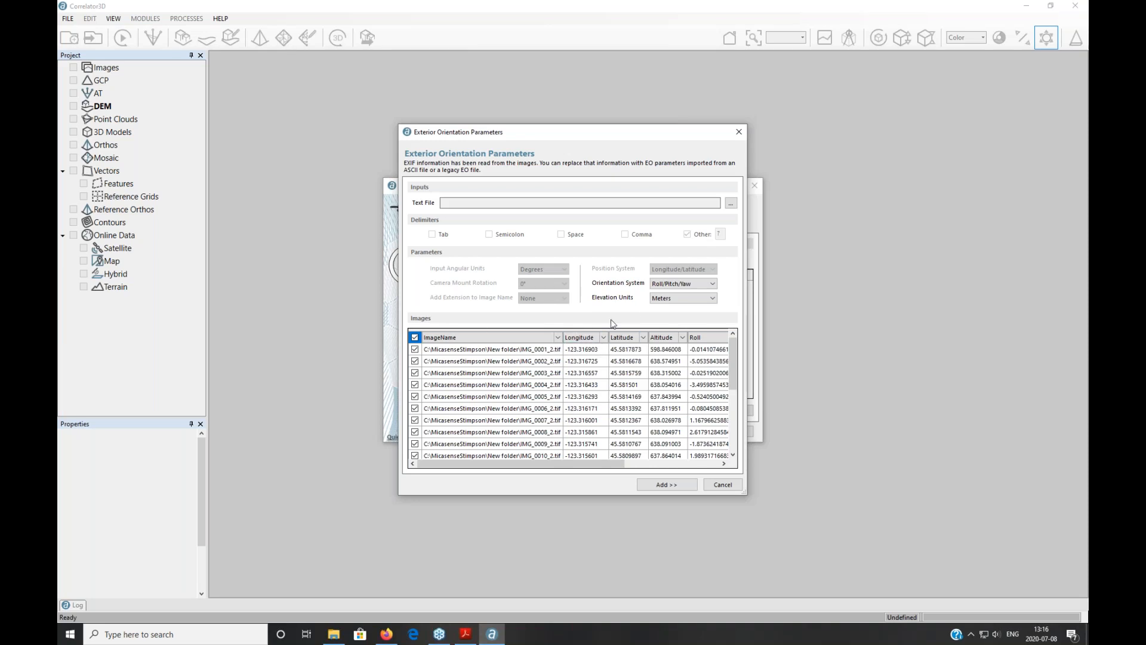
Accept the exterior orientation read from the images and set the projection to UTM, WGS84, Meter, zone 10 N.
{"action": "left_click", "coordinate": [675, 487]}
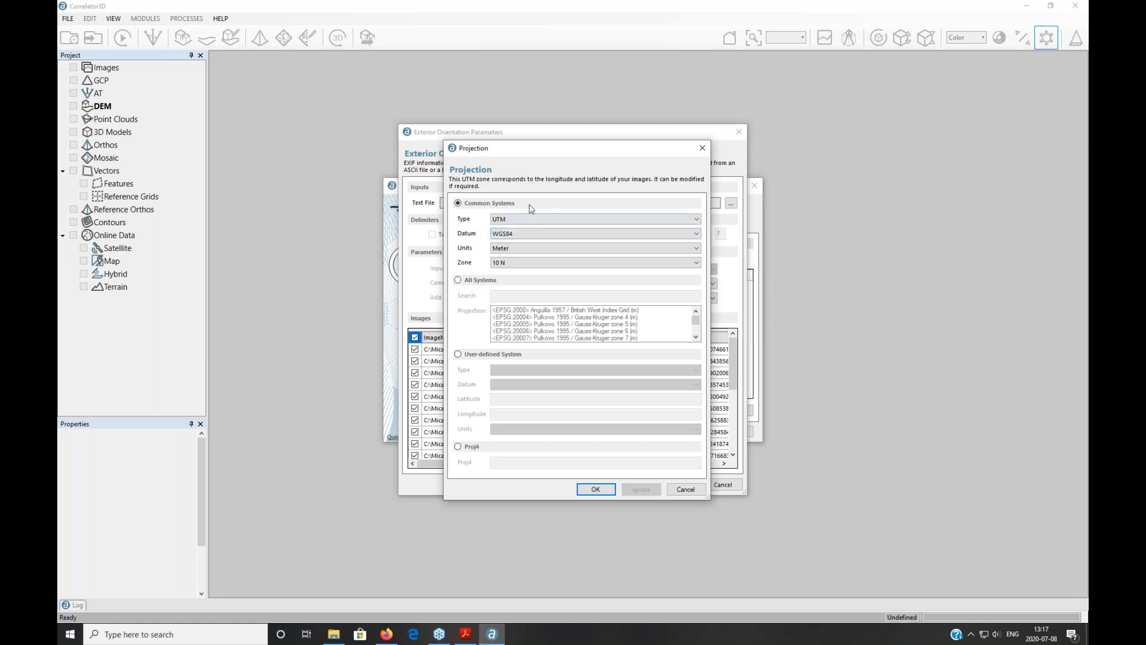
{"action": "left_click", "coordinate": [509, 220]}
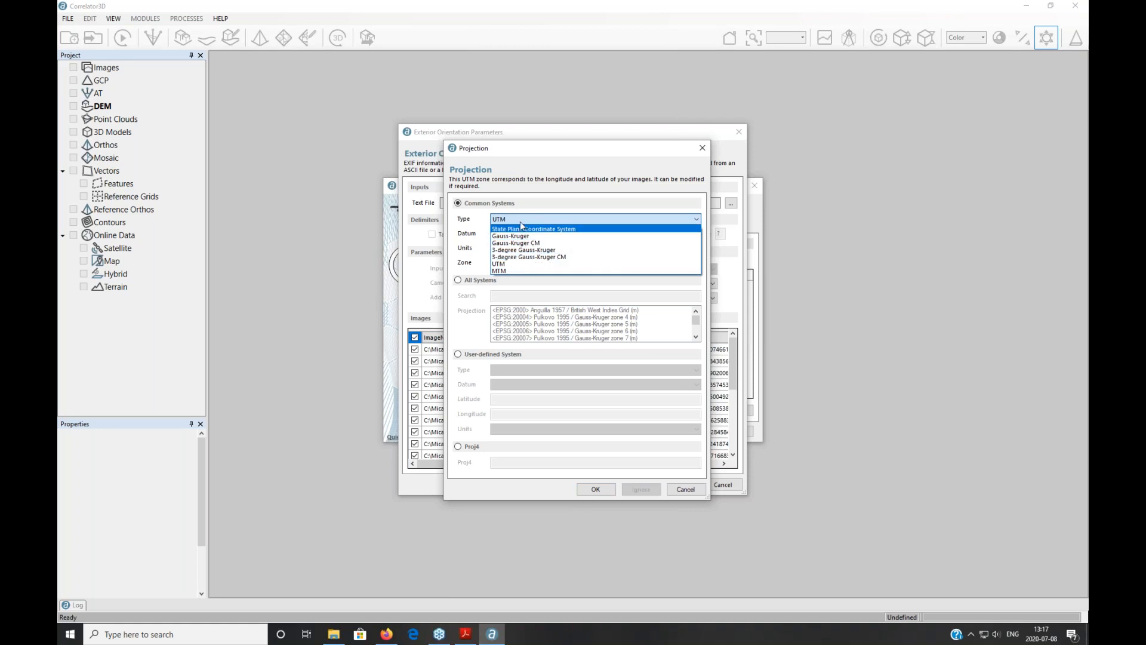
{"action": "left_click", "coordinate": [507, 265]}
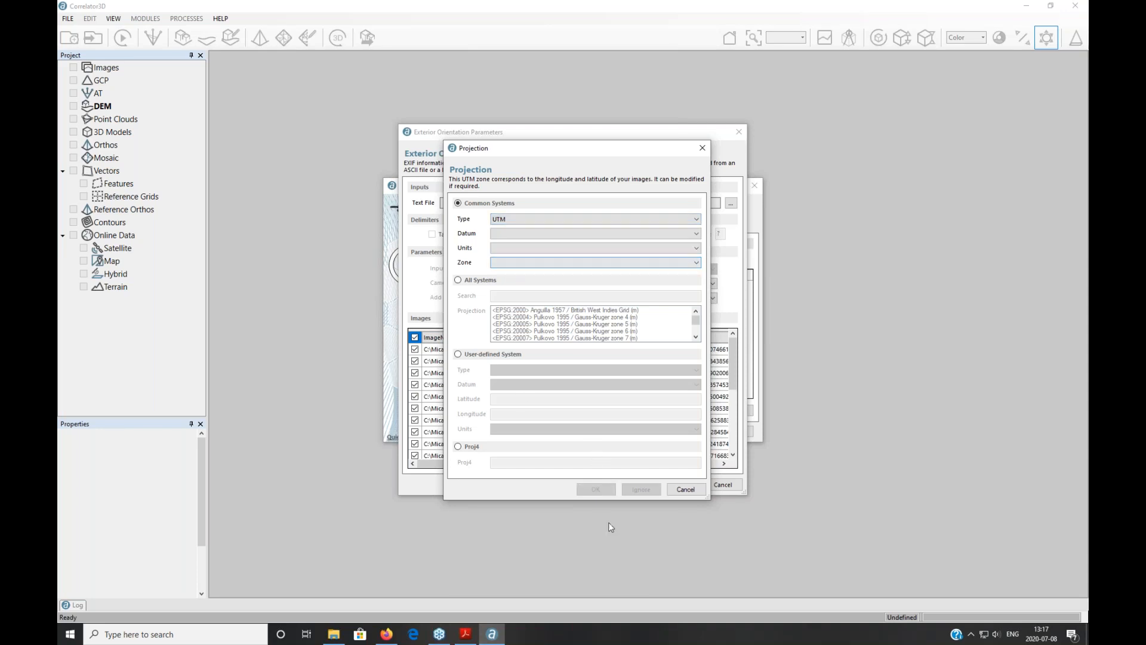
{"action": "left_click", "coordinate": [512, 233]}
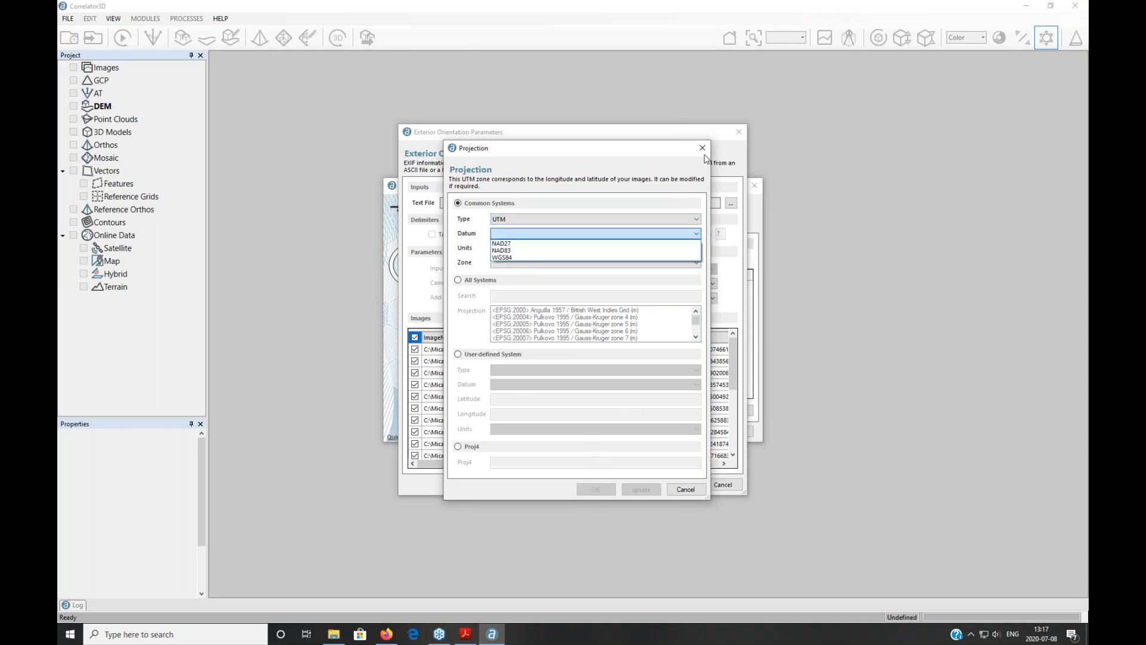
{"action": "left_click", "coordinate": [514, 257]}
{"action": "left_click", "coordinate": [500, 248]}
{"action": "left_click", "coordinate": [519, 261]}
{"action": "left_click", "coordinate": [517, 263]}
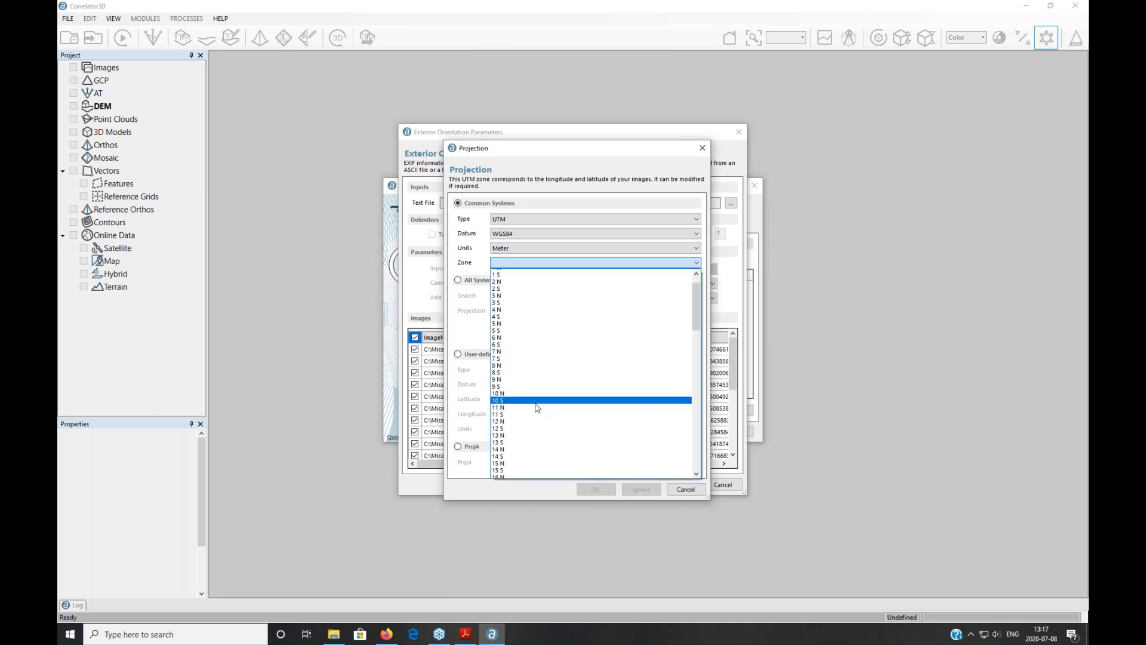
{"action": "left_click", "coordinate": [514, 378]}
{"action": "left_click", "coordinate": [612, 491]}
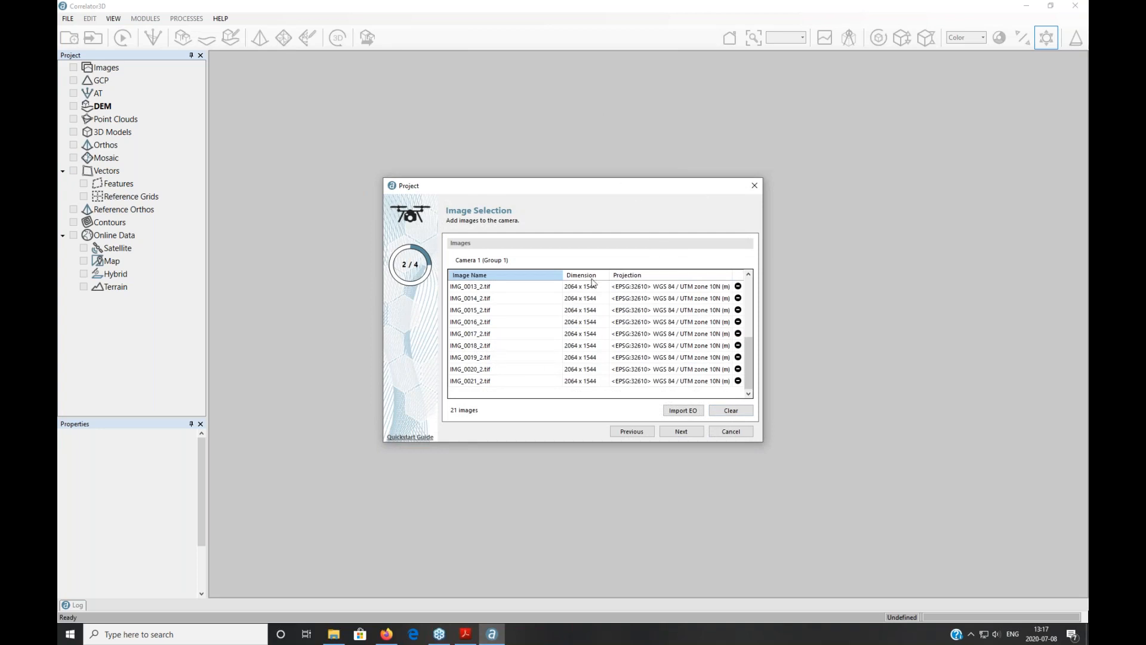
Accept the image selection and the Digital - Polynomial camera parameters, then discard the new project at its final setup page.
{"action": "left_click", "coordinate": [682, 431]}
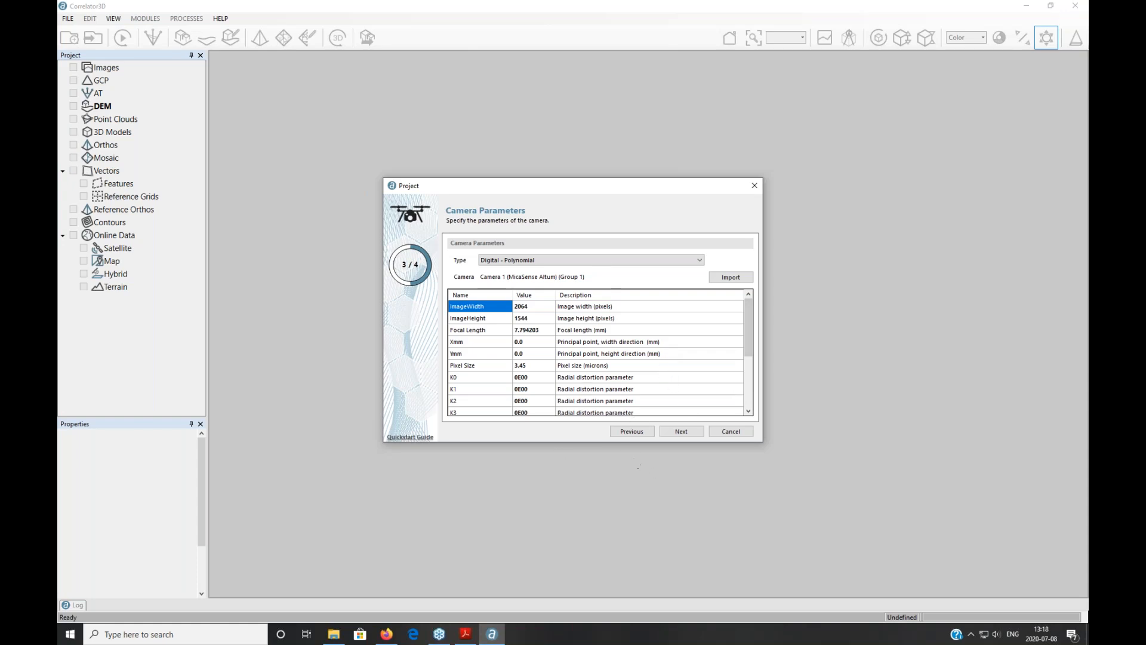
{"action": "left_click", "coordinate": [681, 431]}
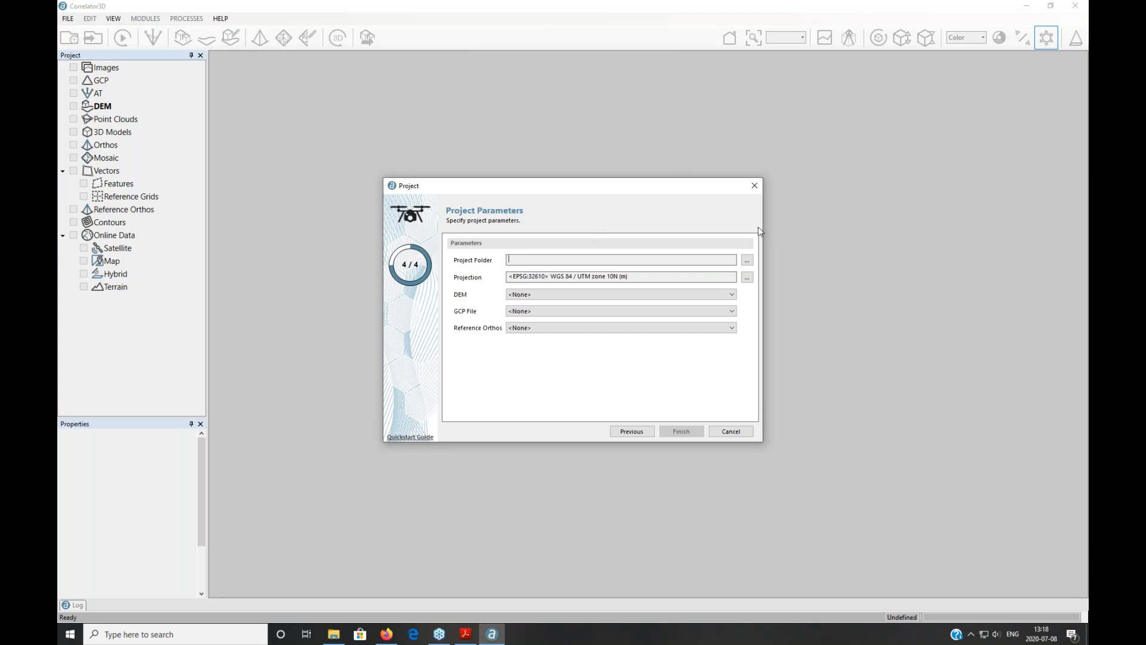
{"action": "left_click", "coordinate": [755, 186]}
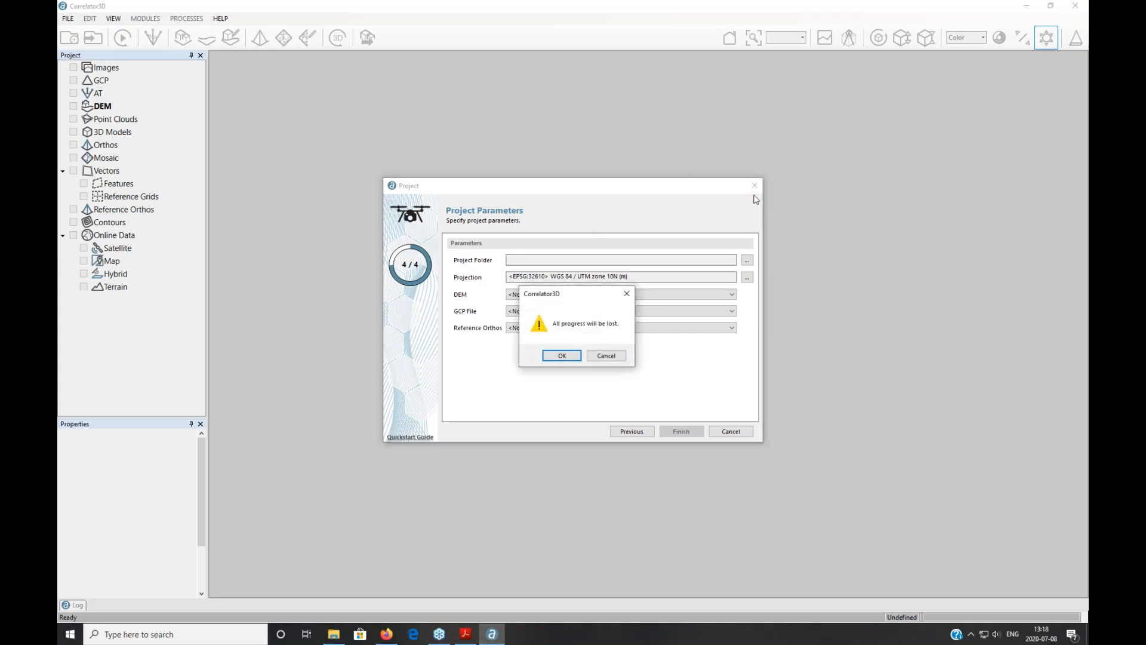
{"action": "left_click", "coordinate": [562, 356]}
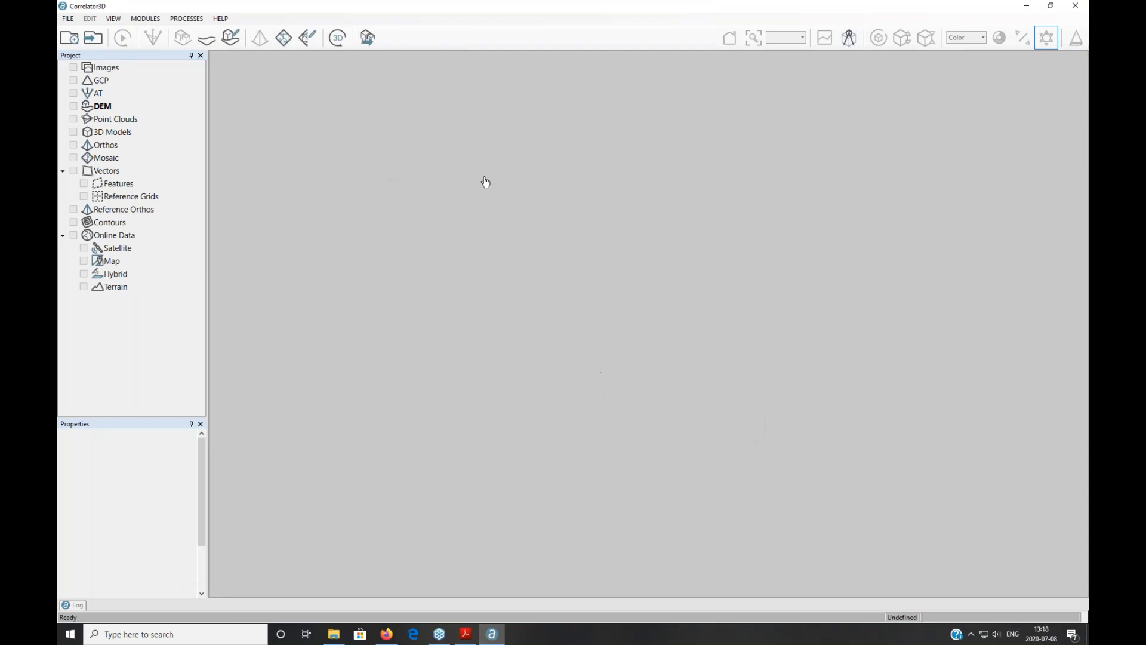
Reopen the recent project C:\MicasenseStimpson\Correlator3D\Projet.c3d.
{"action": "left_click", "coordinate": [67, 19]}
{"action": "mouse_move", "coordinate": [115, 42]}
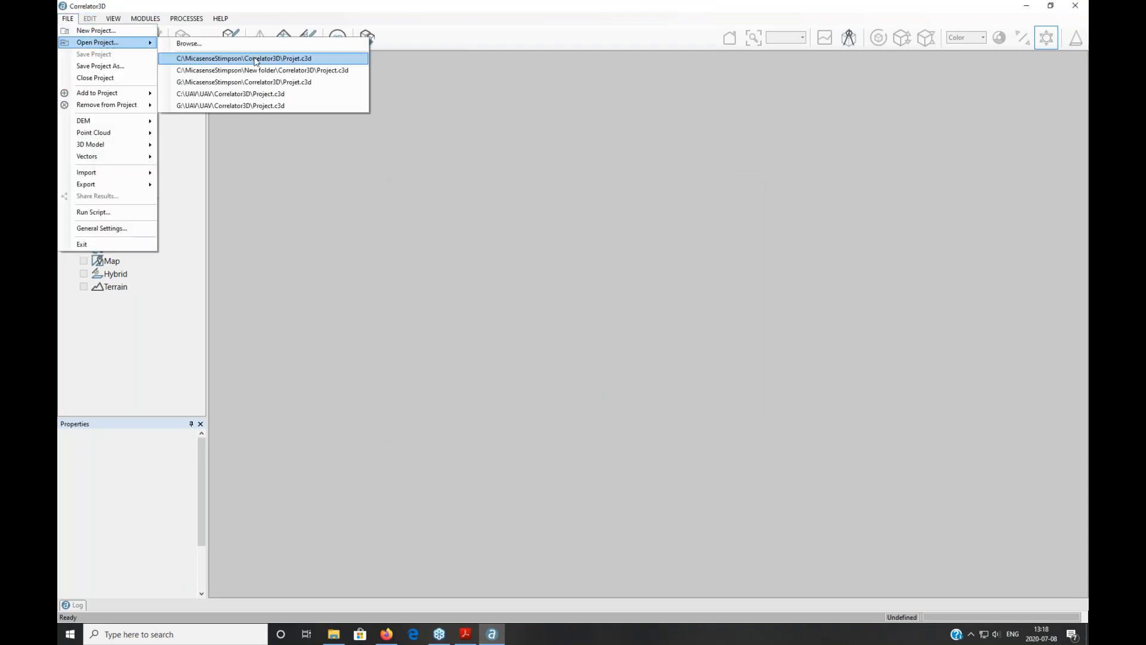
{"action": "left_click", "coordinate": [291, 59]}
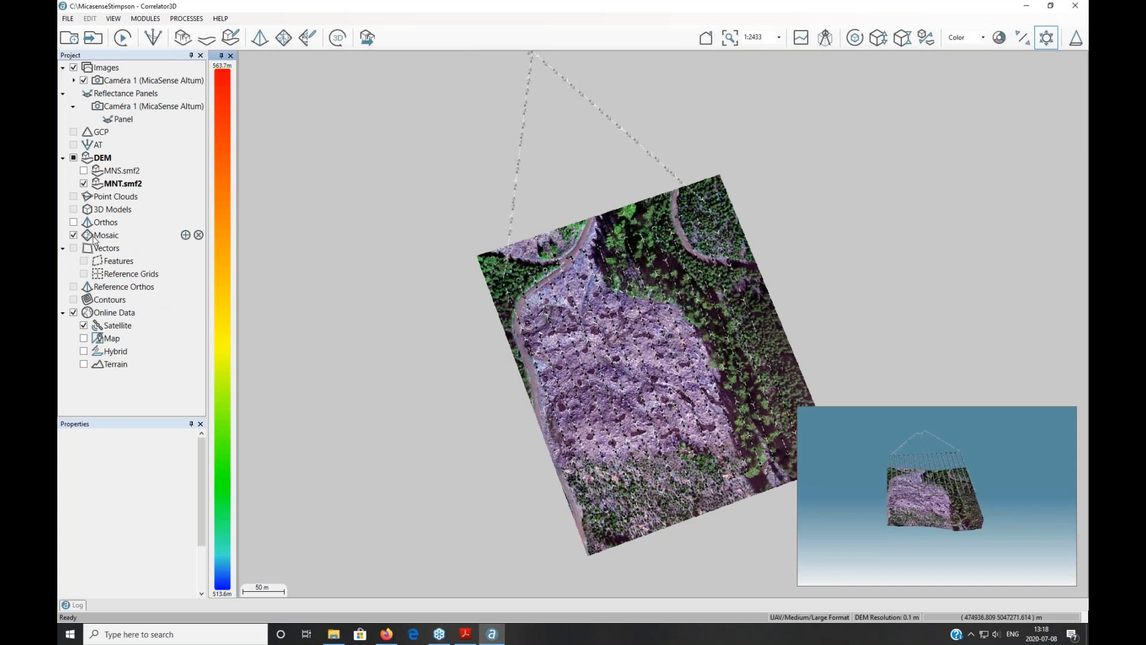
Hide the mosaic and the MNT.smf2 terrain model, and open the preview of image IMG_0209_1.tif from the map.
{"action": "left_click", "coordinate": [74, 234]}
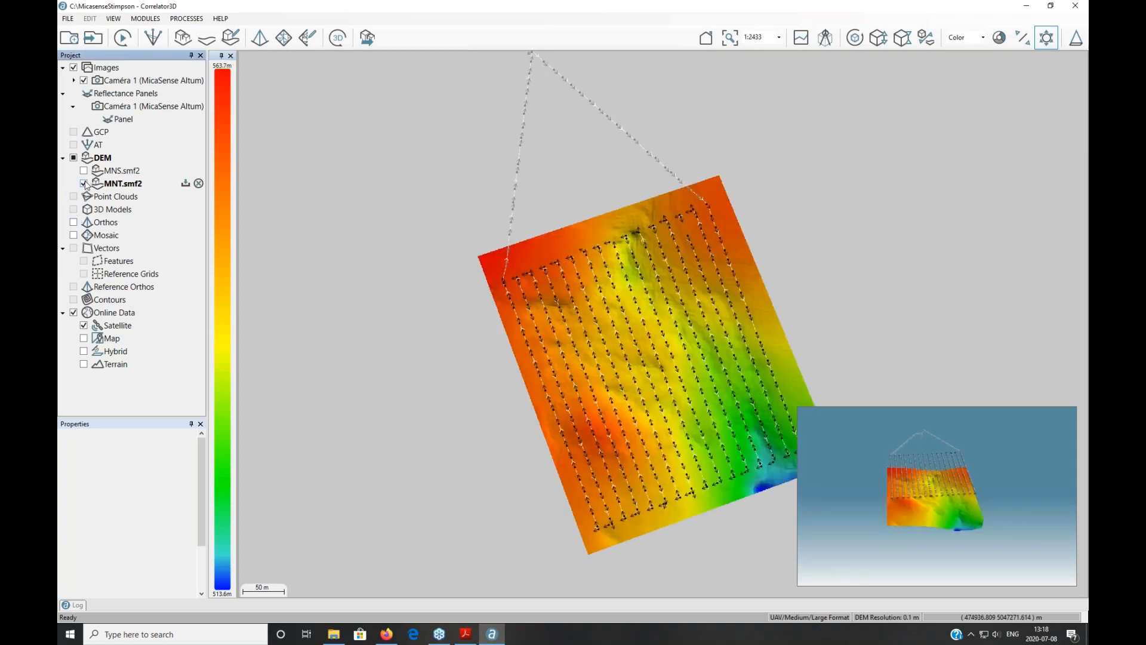
{"action": "left_click", "coordinate": [84, 183]}
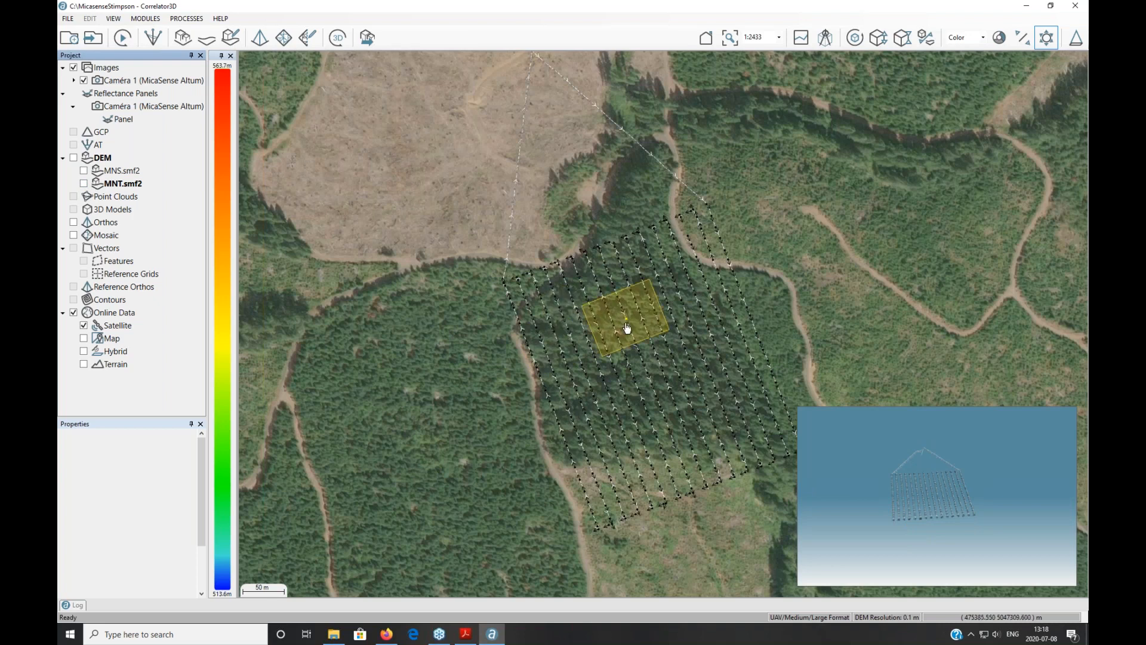
{"action": "mouse_move", "coordinate": [629, 326]}
{"action": "double_click", "coordinate": [626, 284]}
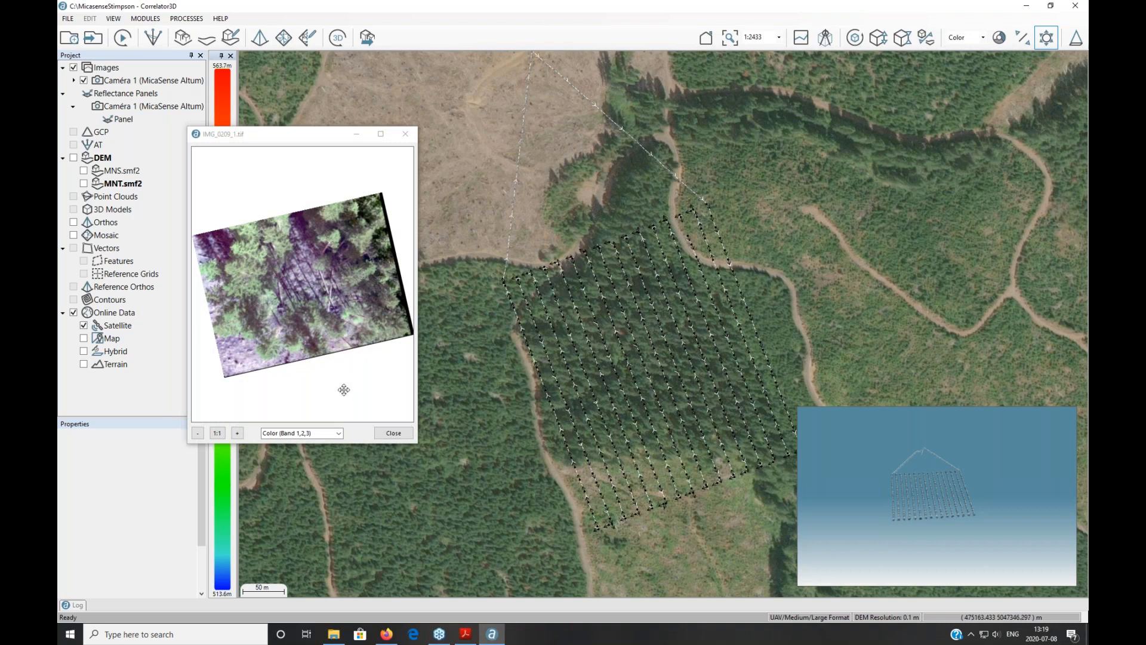
View the Blue, Green and Red bands of image IMG_0209_1.tif individually in its preview.
{"action": "left_click", "coordinate": [334, 431]}
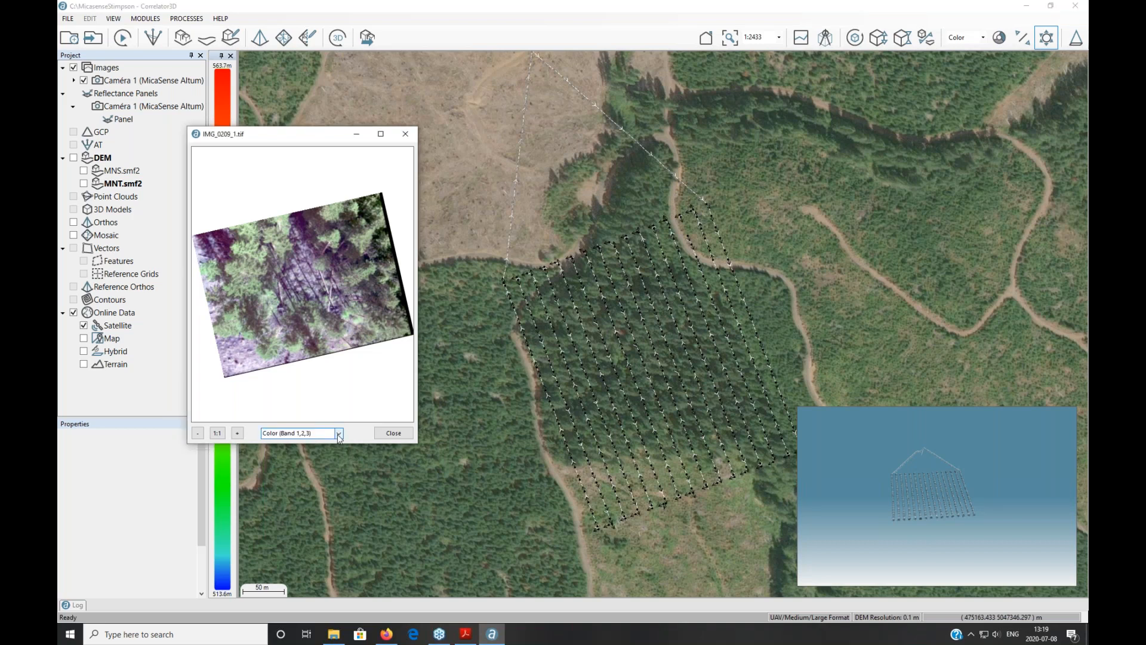
{"action": "left_click", "coordinate": [338, 433]}
{"action": "left_click", "coordinate": [305, 444]}
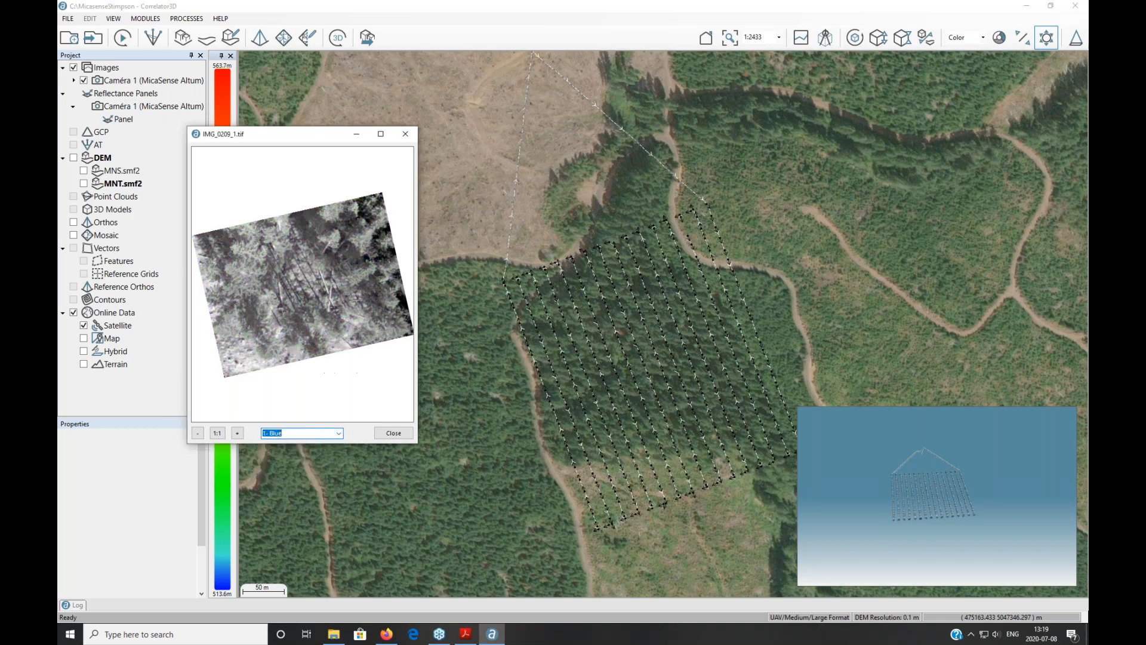
{"action": "left_click", "coordinate": [339, 433]}
{"action": "left_click", "coordinate": [298, 452]}
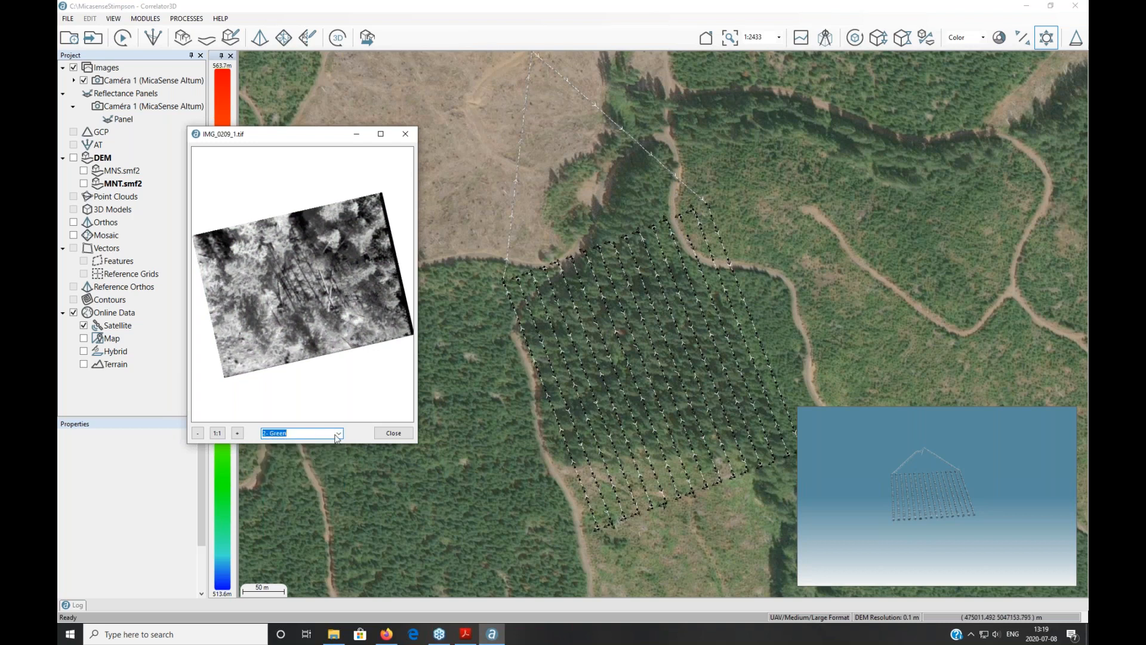
{"action": "left_click", "coordinate": [338, 433]}
{"action": "left_click", "coordinate": [307, 458]}
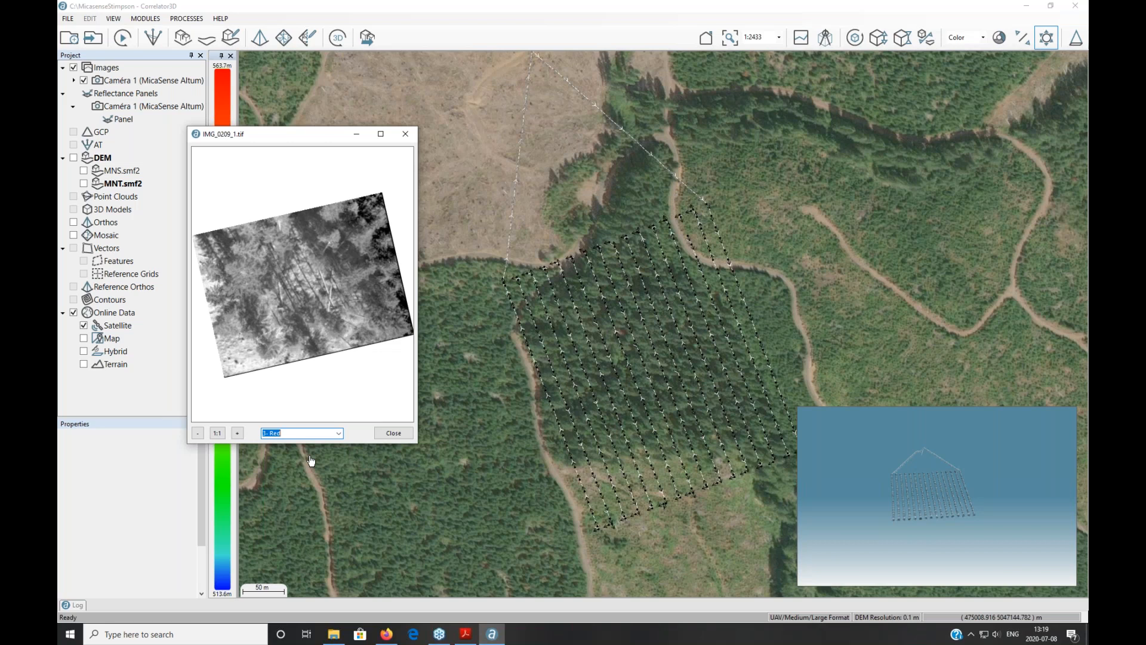
Define a custom band composite with NIR in the red channel, Red in green and Green in blue, and close the image preview.
{"action": "left_click", "coordinate": [338, 433]}
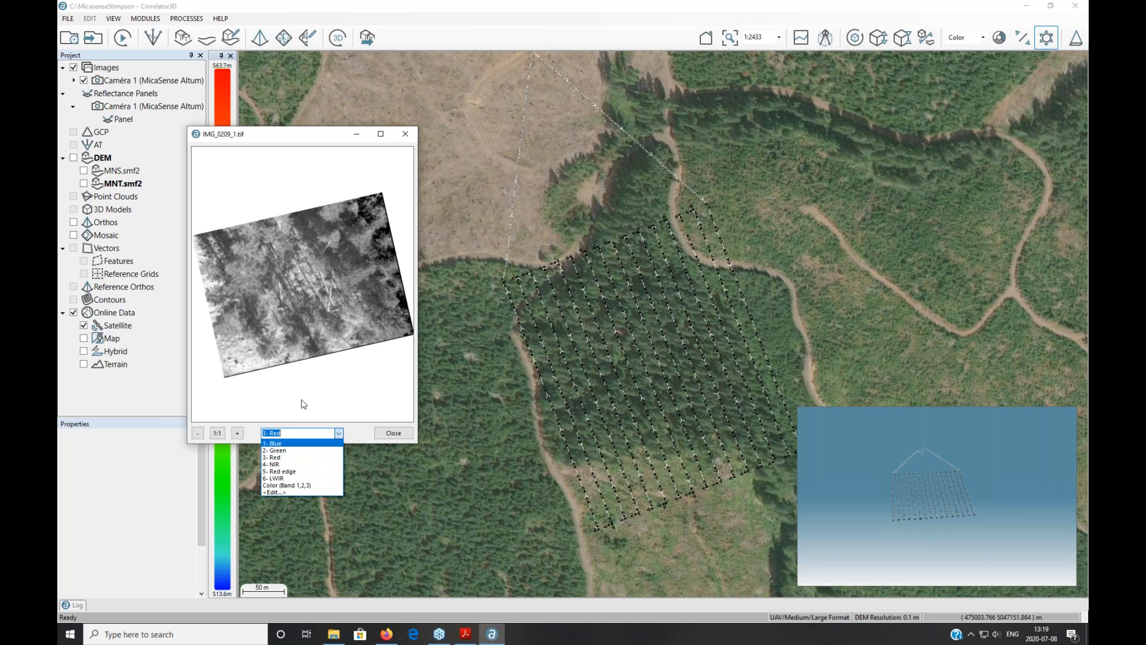
{"action": "left_click", "coordinate": [283, 491]}
{"action": "left_click", "coordinate": [304, 279]}
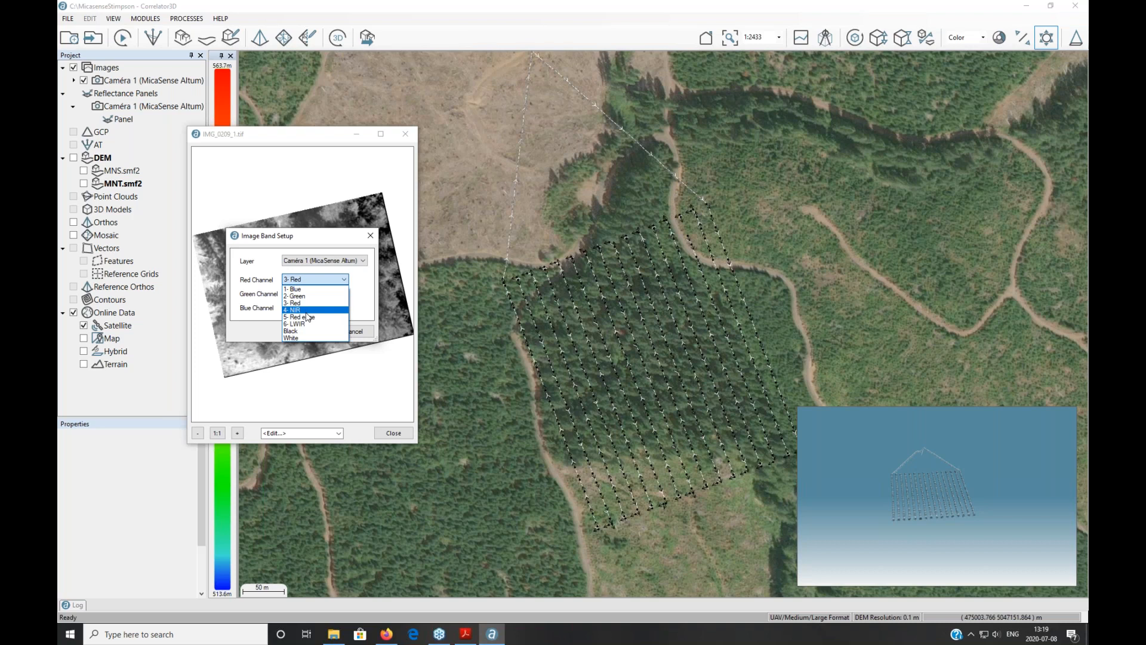
{"action": "left_click", "coordinate": [307, 311]}
{"action": "left_click", "coordinate": [292, 295]}
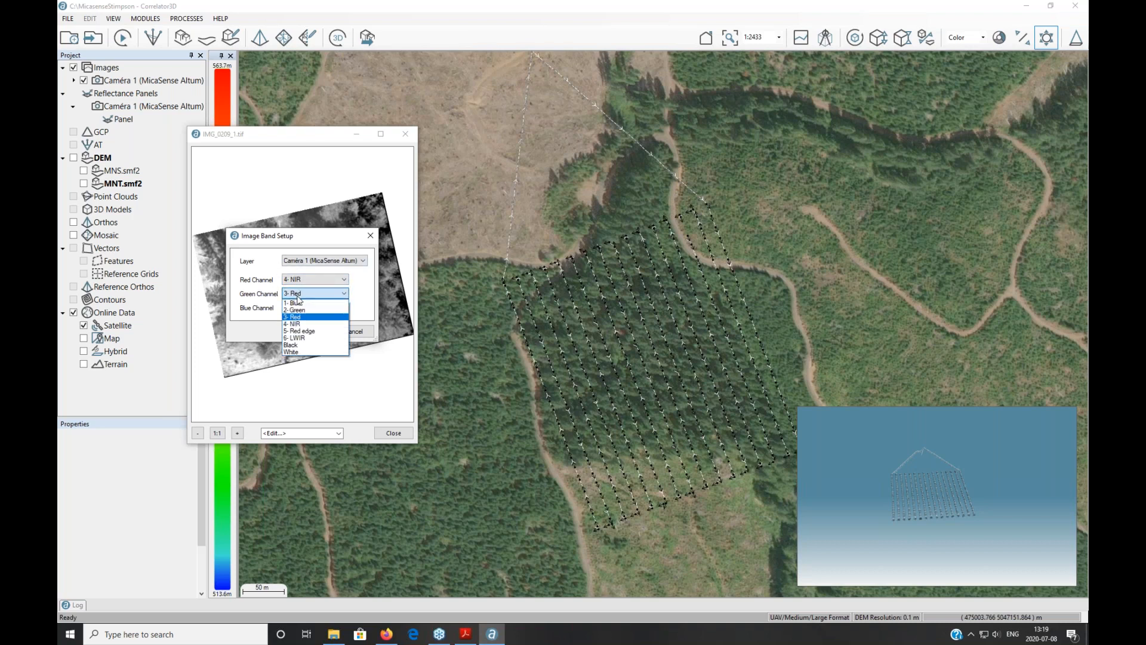
{"action": "left_click", "coordinate": [310, 317]}
{"action": "left_click", "coordinate": [310, 306]}
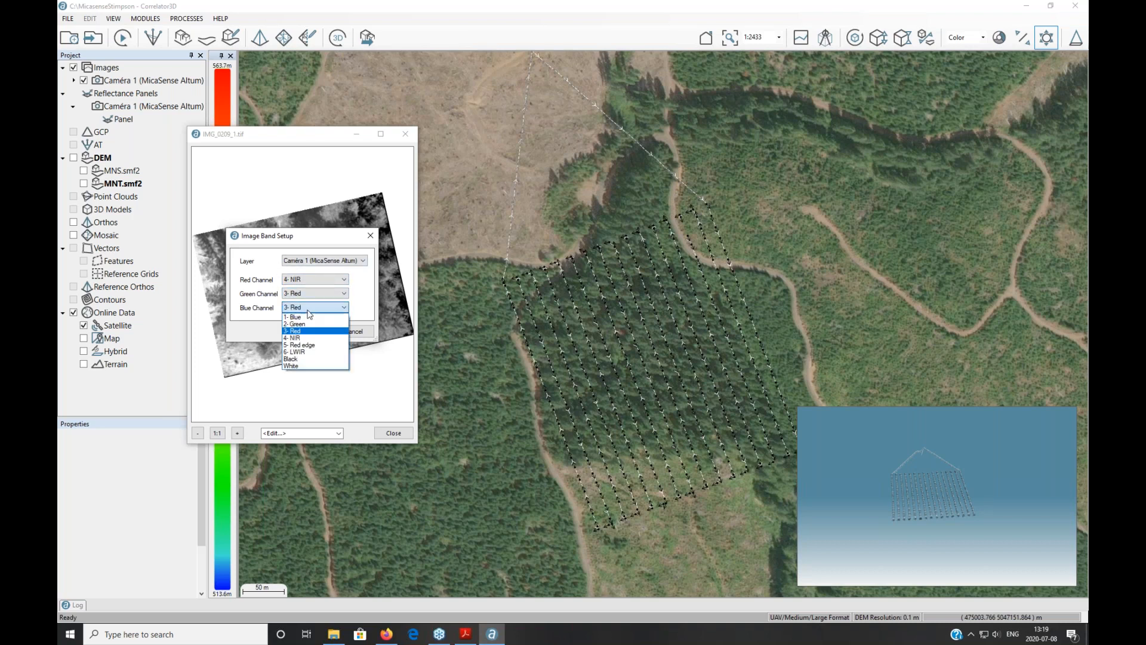
{"action": "left_click", "coordinate": [297, 323]}
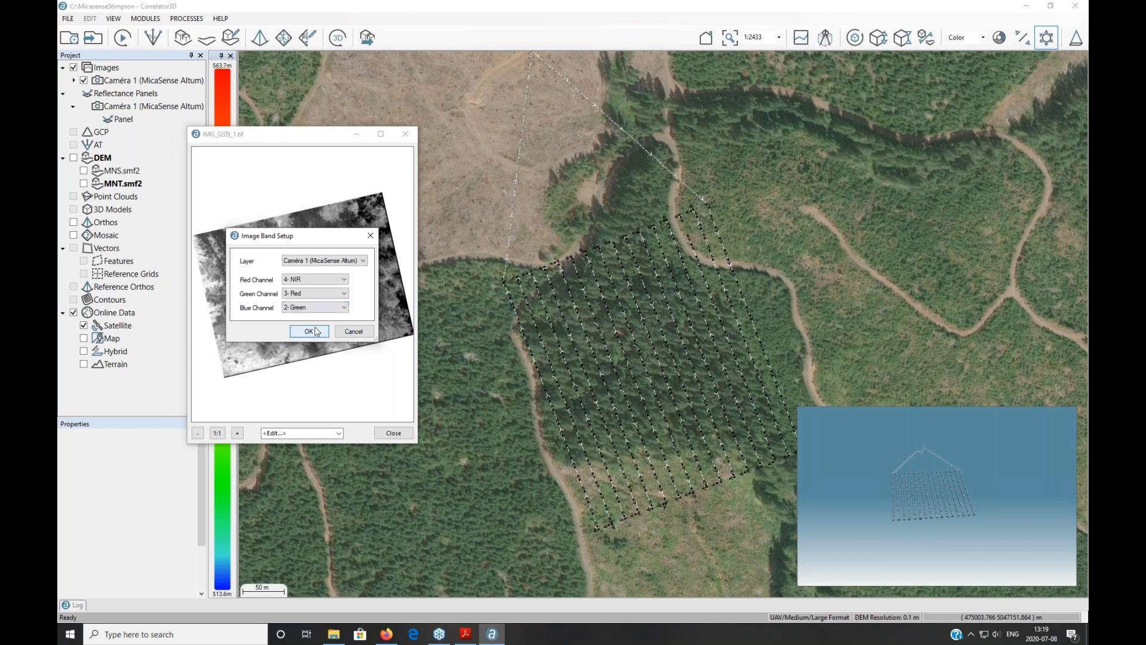
{"action": "left_click", "coordinate": [315, 332]}
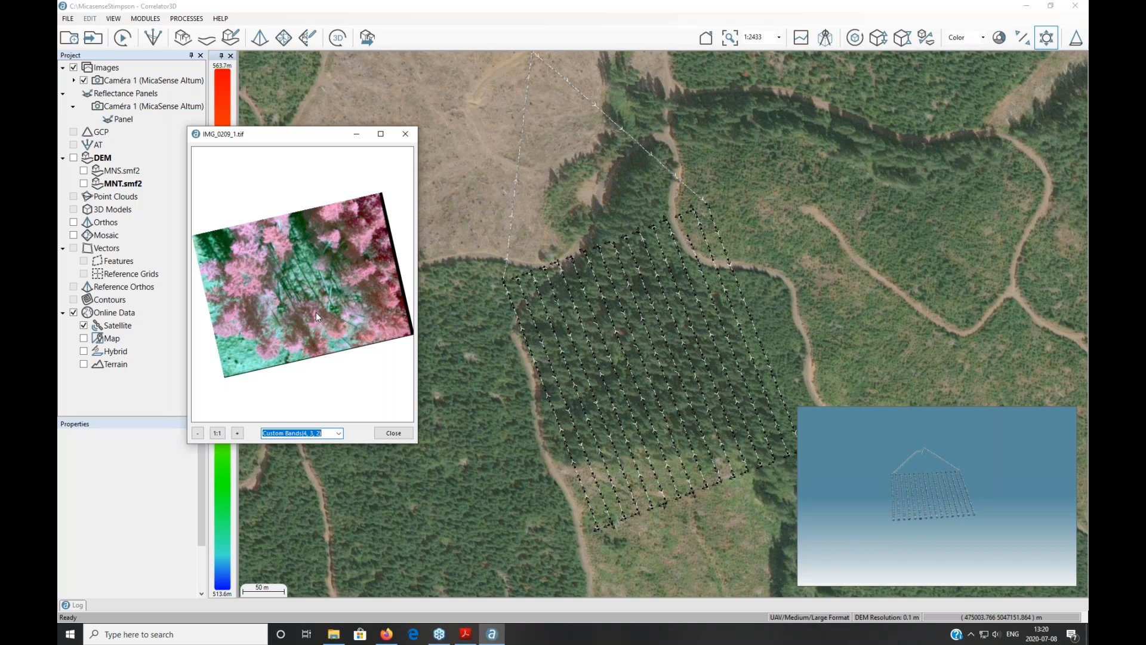
{"action": "left_click", "coordinate": [407, 136]}
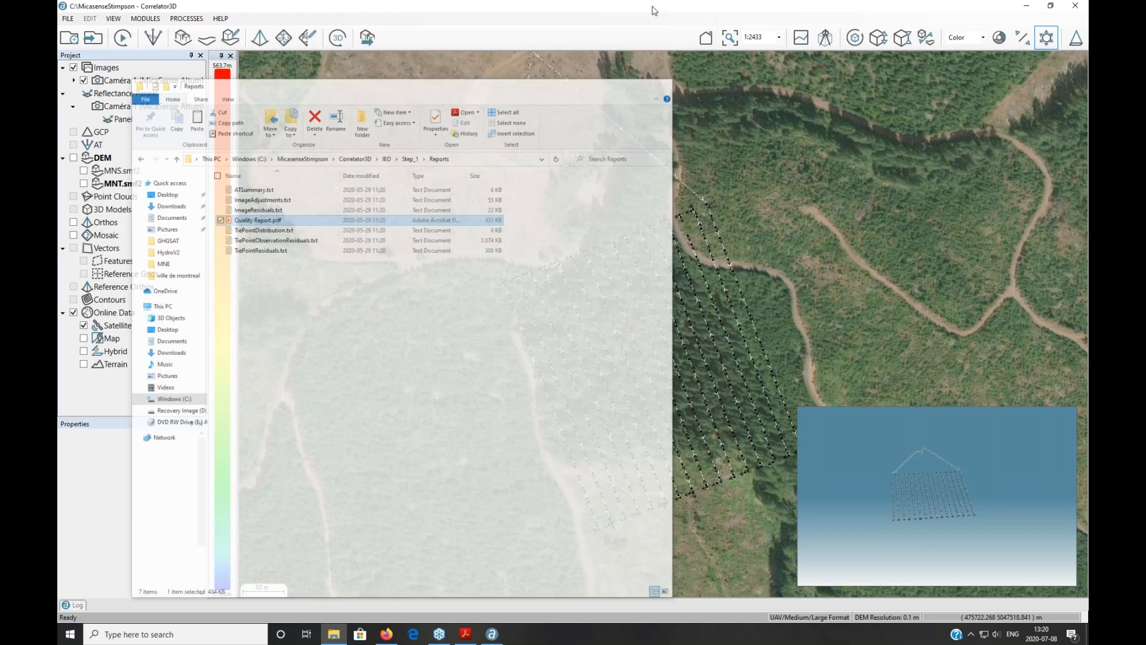
Return to the project map and enter the aerial triangulation module.
{"action": "left_click", "coordinate": [645, 8]}
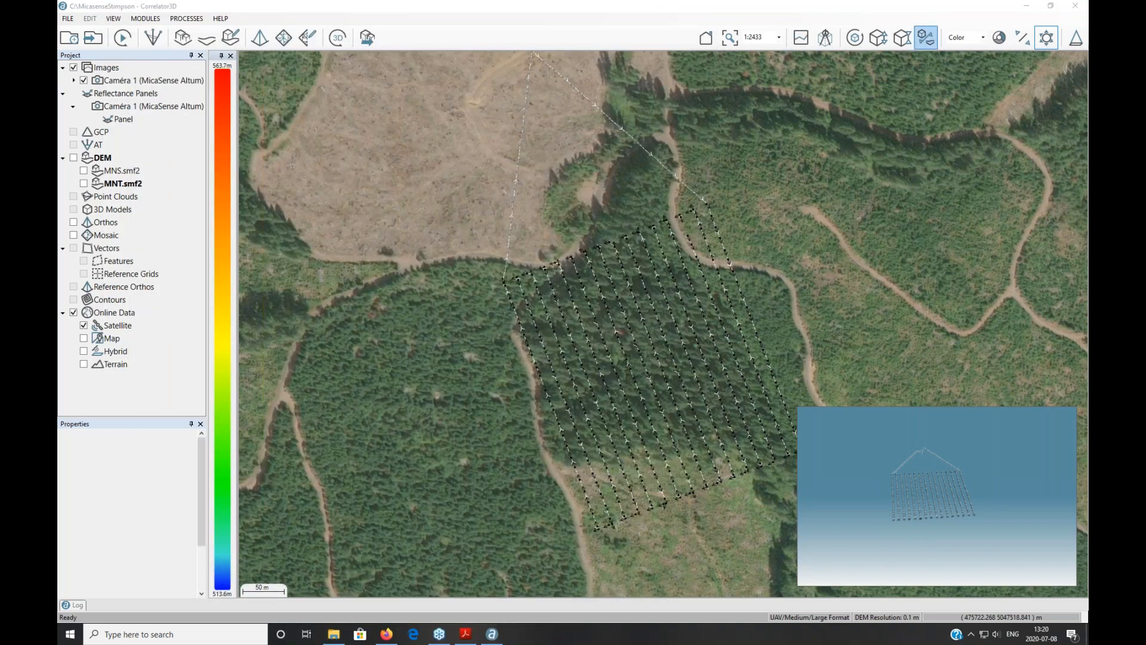
{"action": "mouse_move", "coordinate": [153, 121]}
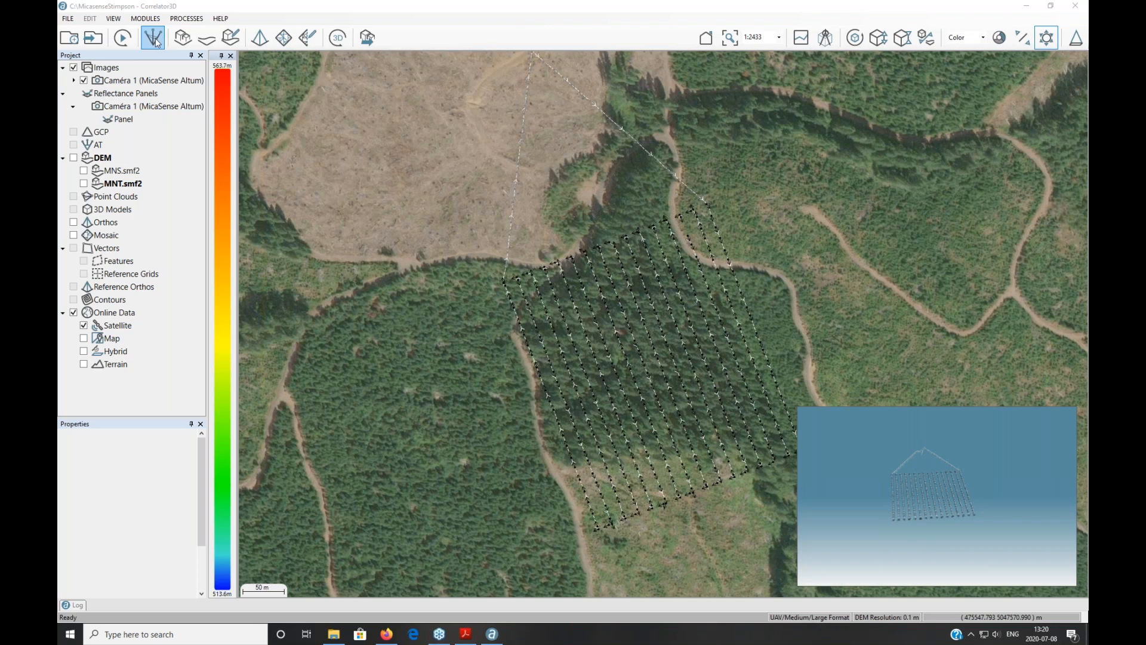
{"action": "left_click", "coordinate": [157, 42]}
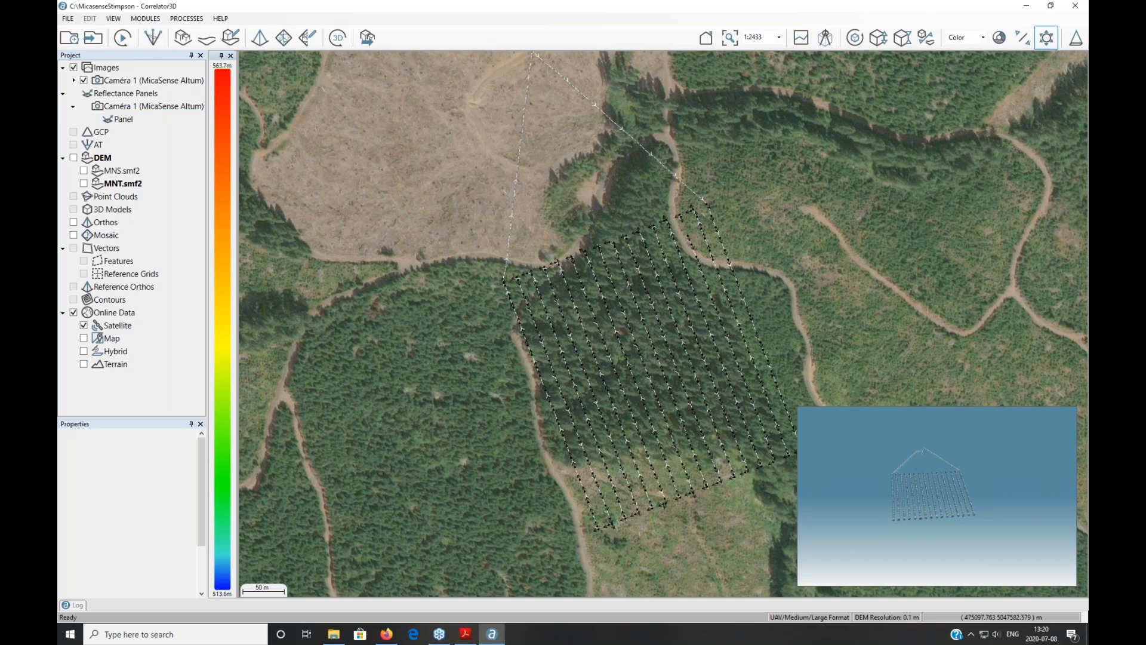
{"action": "left_click", "coordinate": [153, 37]}
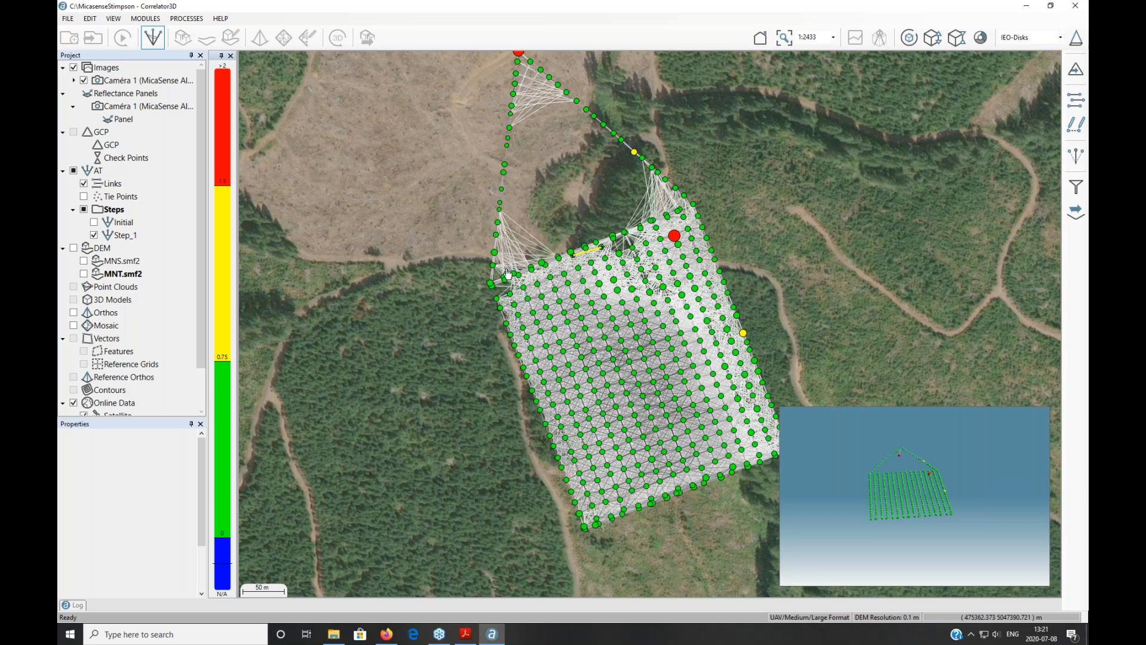
Review the available tie point extraction types, then close the Tie Point Extraction settings without processing.
{"action": "left_click", "coordinate": [1074, 100]}
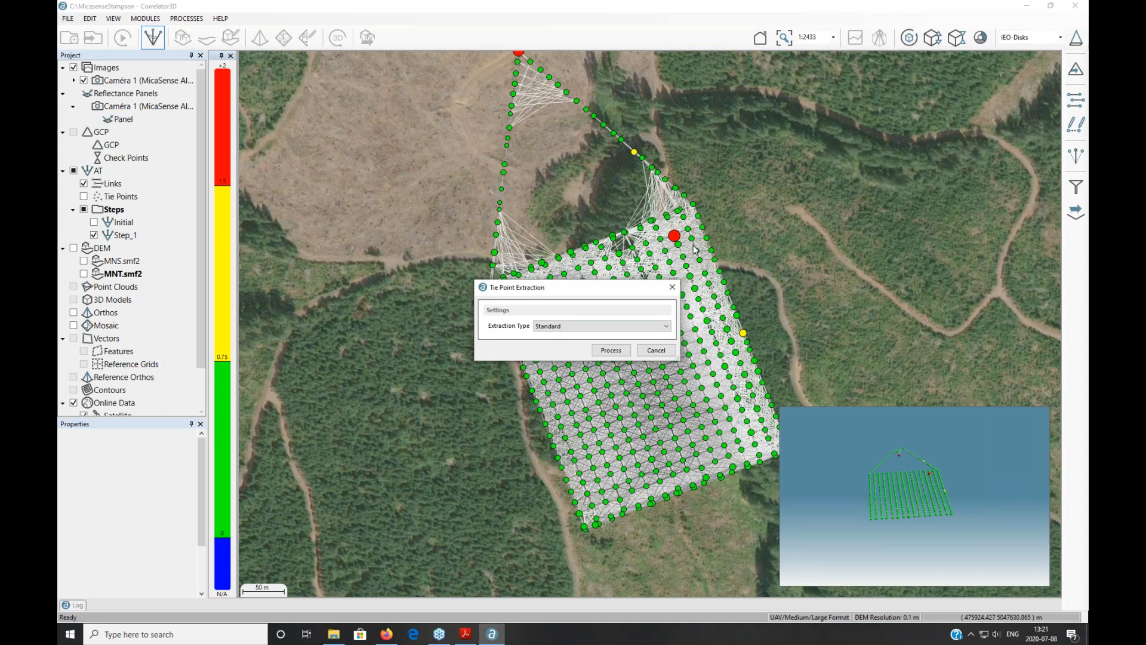
{"action": "left_click", "coordinate": [556, 327]}
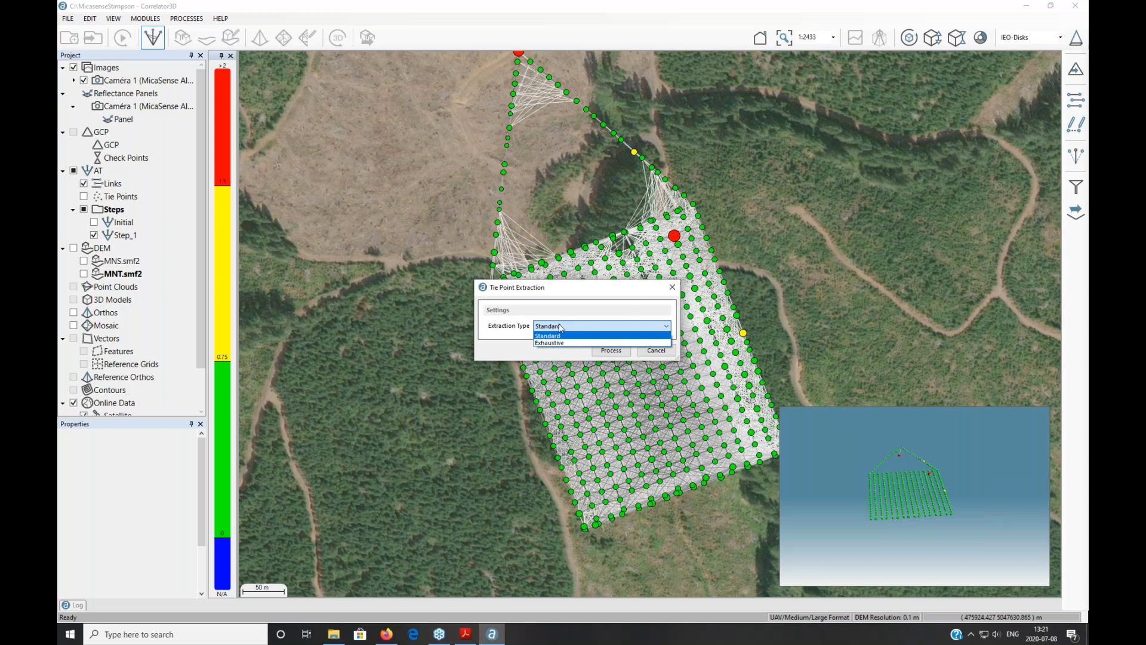
{"action": "left_click", "coordinate": [673, 289]}
{"action": "left_click", "coordinate": [672, 289]}
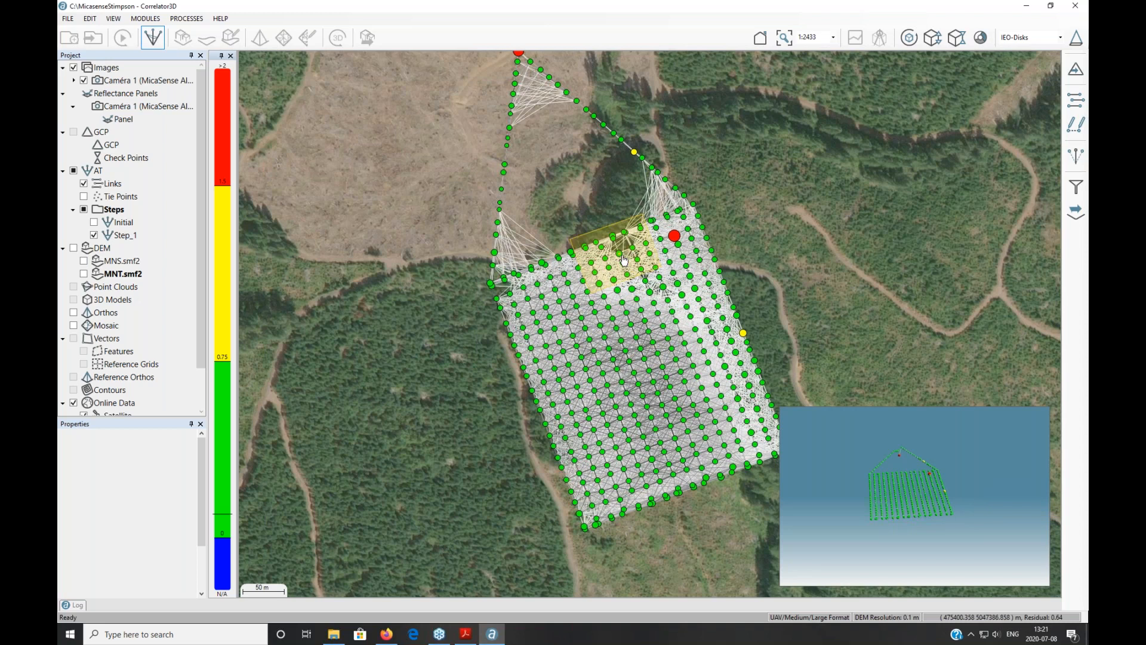
Inspect the tie points linking images IMG_0166_1.tif and IMG_0168_1.tif side by side, then close the comparison.
{"action": "scroll", "coordinate": [624, 261], "scroll_direction": "up", "scroll_amount": 2}
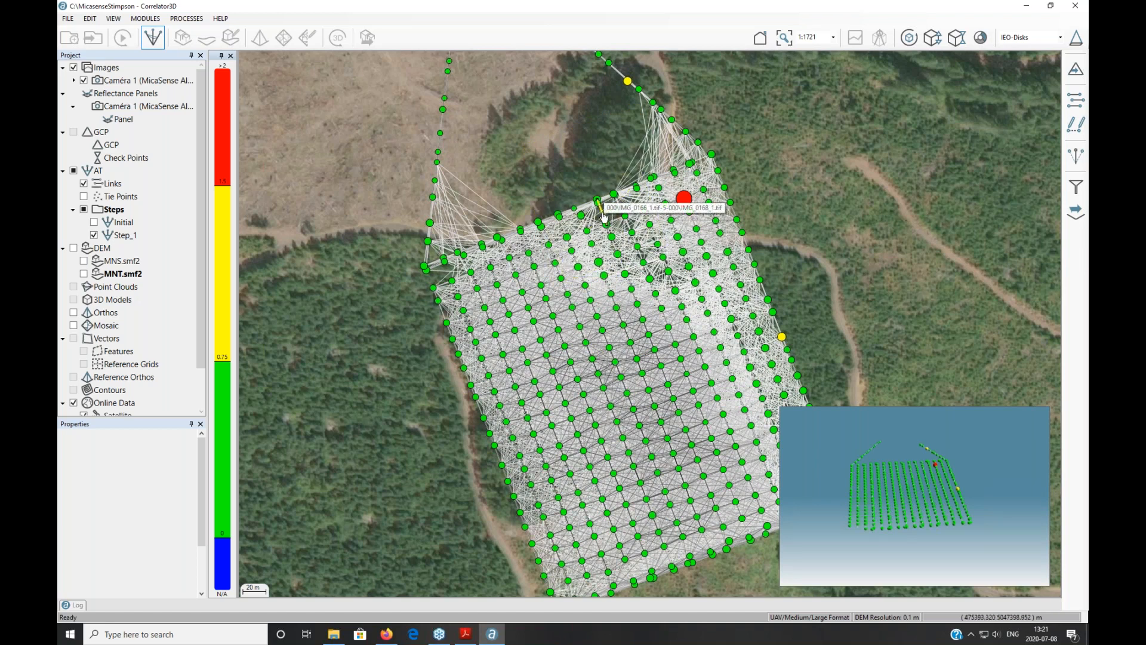
{"action": "double_click", "coordinate": [603, 217]}
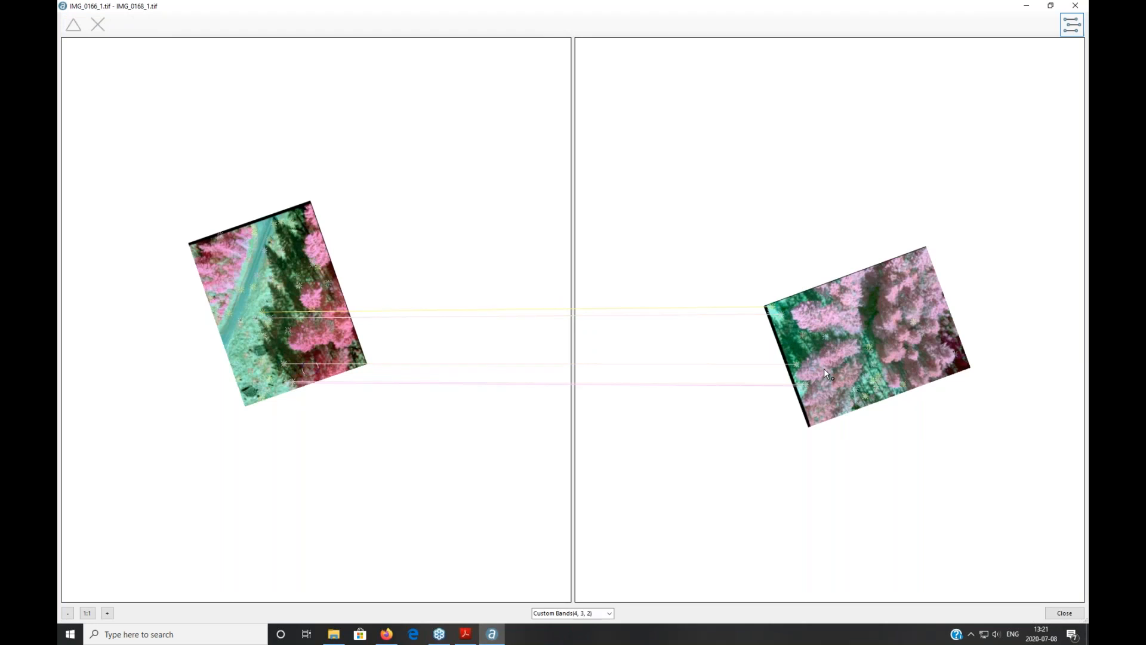
{"action": "left_click", "coordinate": [1075, 6]}
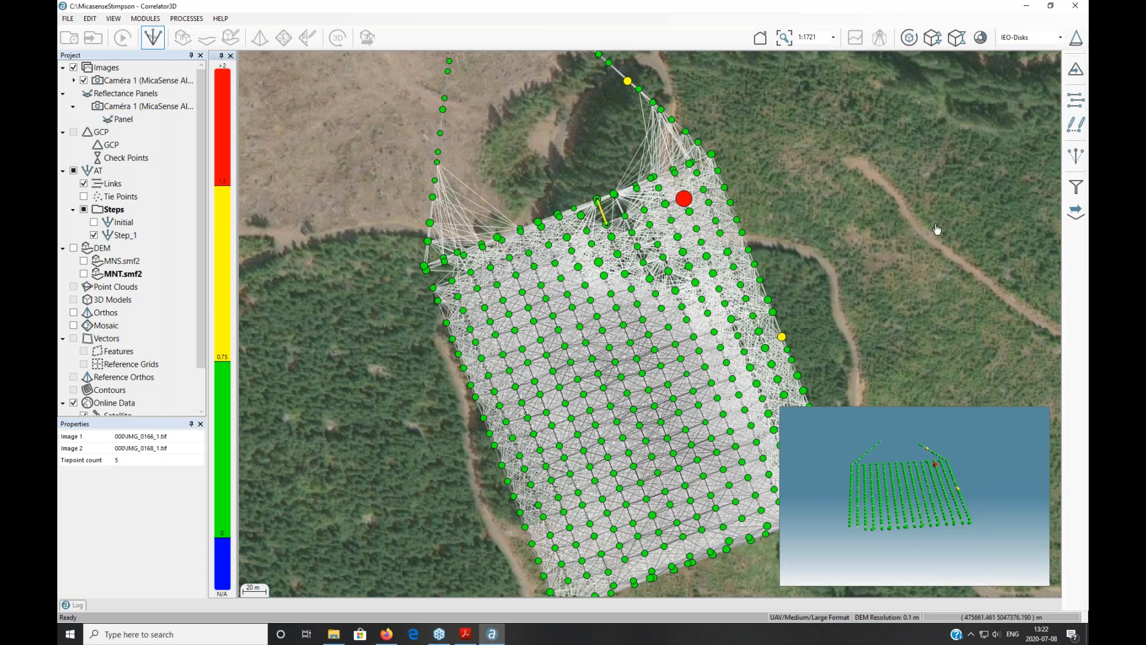
Review the bundle adjustment settings, then preview image filtering at a residual error threshold of 0.68, processing neither.
{"action": "left_click", "coordinate": [1068, 157]}
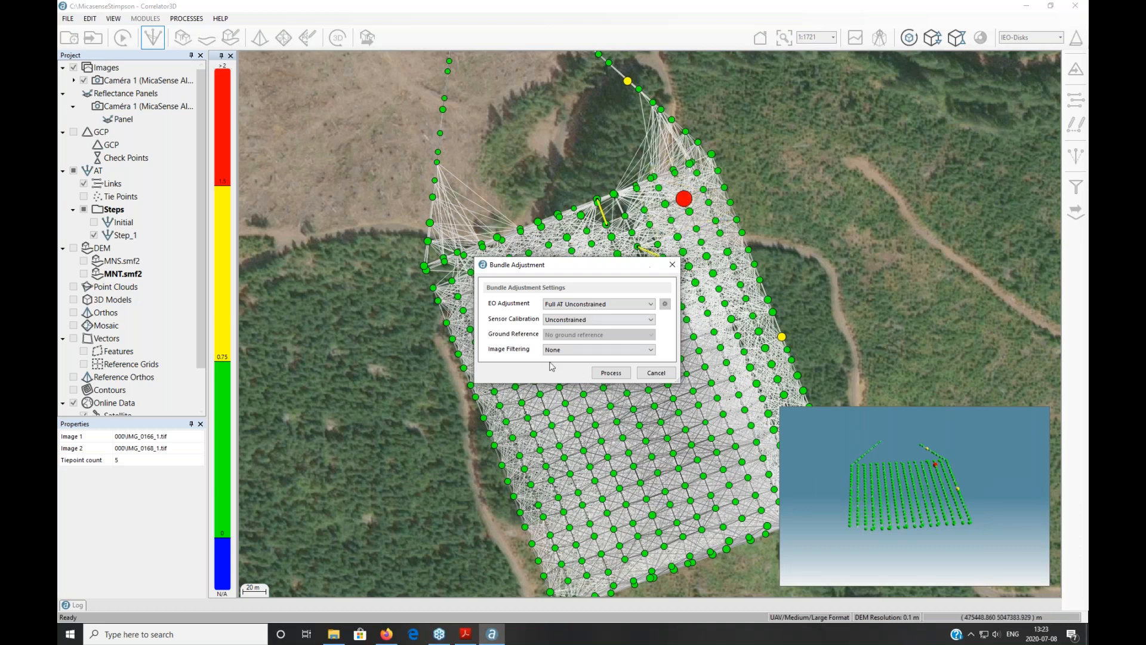
{"action": "left_click", "coordinate": [673, 265]}
{"action": "left_click", "coordinate": [1076, 187]}
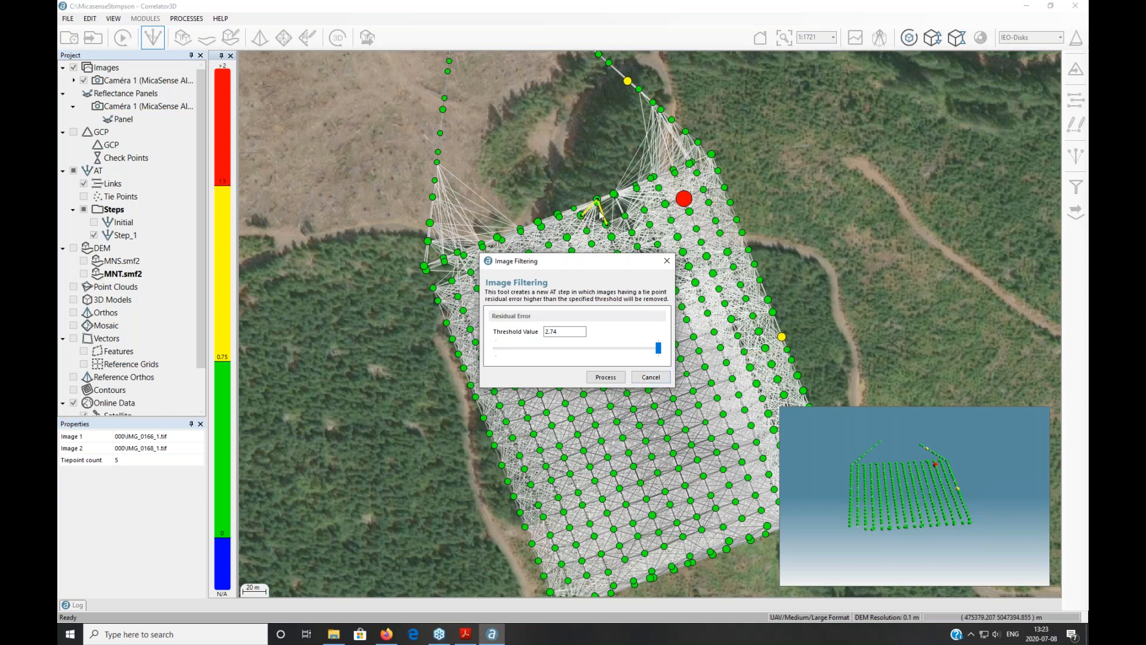
{"action": "left_click_drag", "start_coordinate": [660, 346], "coordinate": [656, 346]}
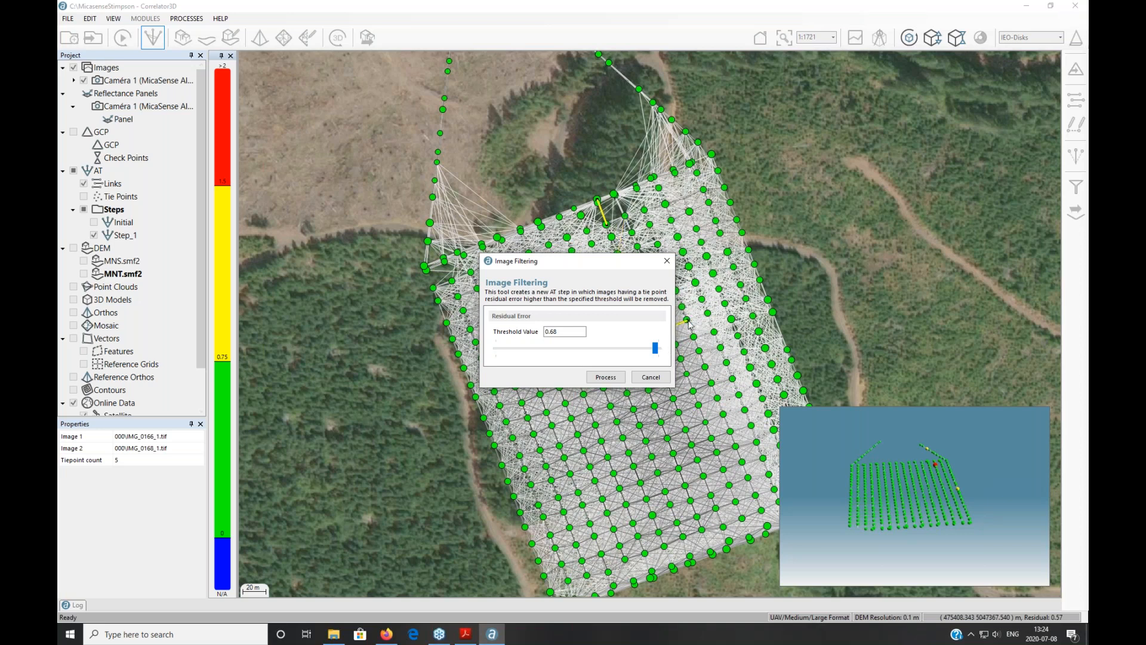
{"action": "left_click", "coordinate": [665, 263]}
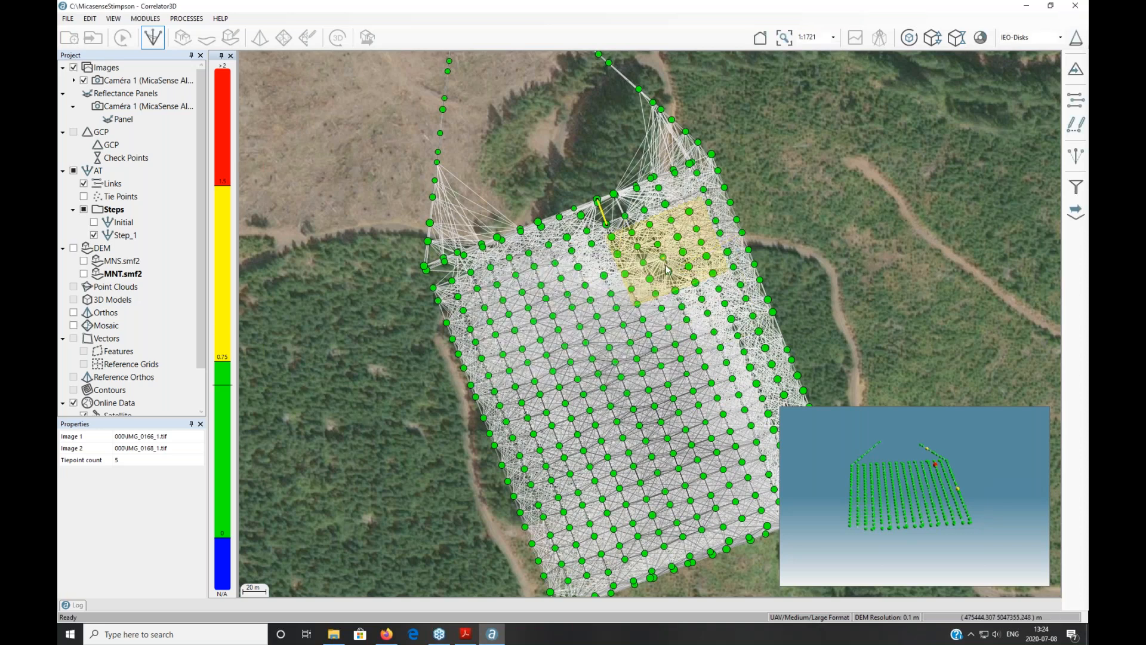
Switch to Quality Report.pdf in Adobe Acrobat Reader and examine its sections from project summary to system information, then minimize it.
{"action": "left_click", "coordinate": [465, 634]}
{"action": "scroll", "coordinate": [750, 352], "scroll_direction": "up", "scroll_amount": 2}
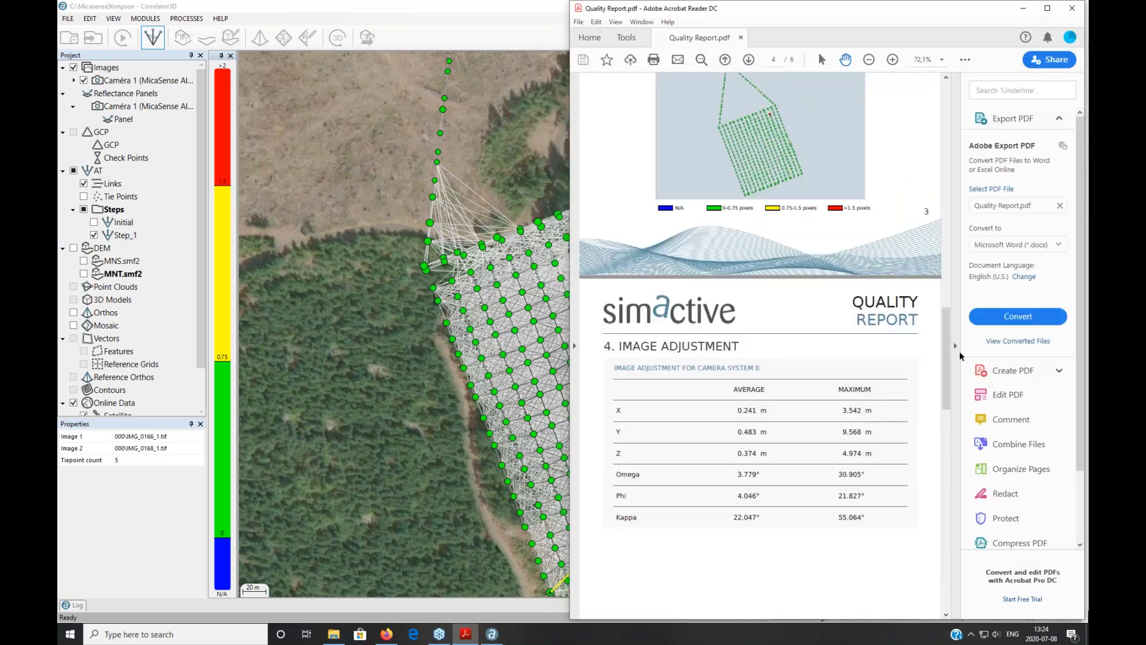
{"action": "left_click_drag", "start_coordinate": [943, 353], "coordinate": [957, 136]}
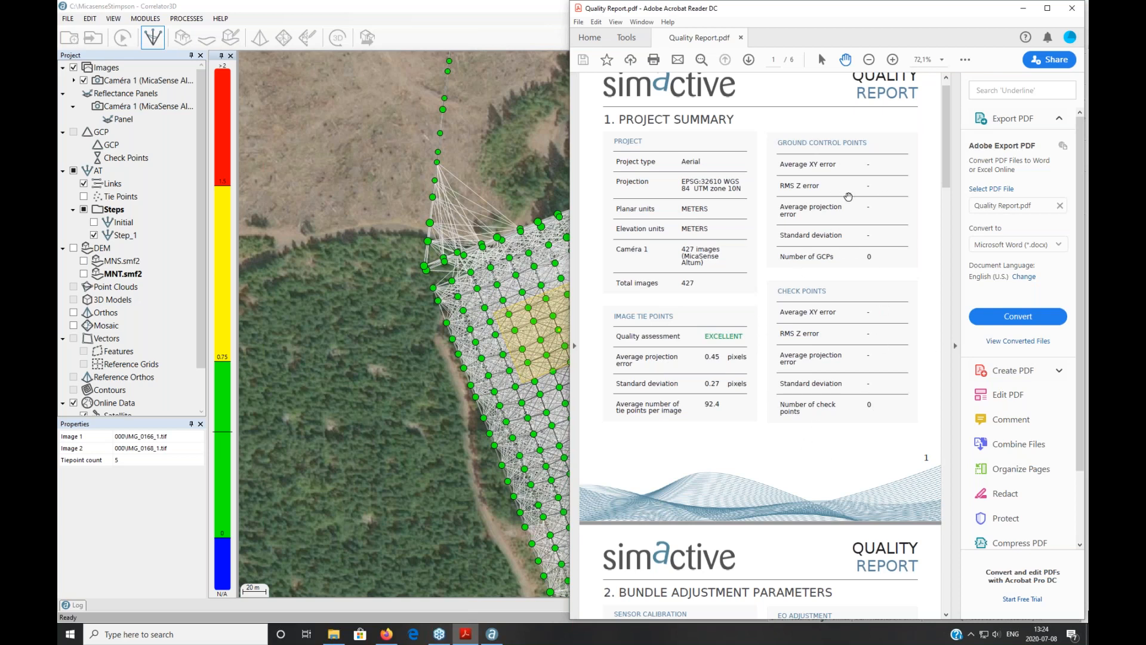
{"action": "left_click_drag", "start_coordinate": [947, 172], "coordinate": [946, 249]}
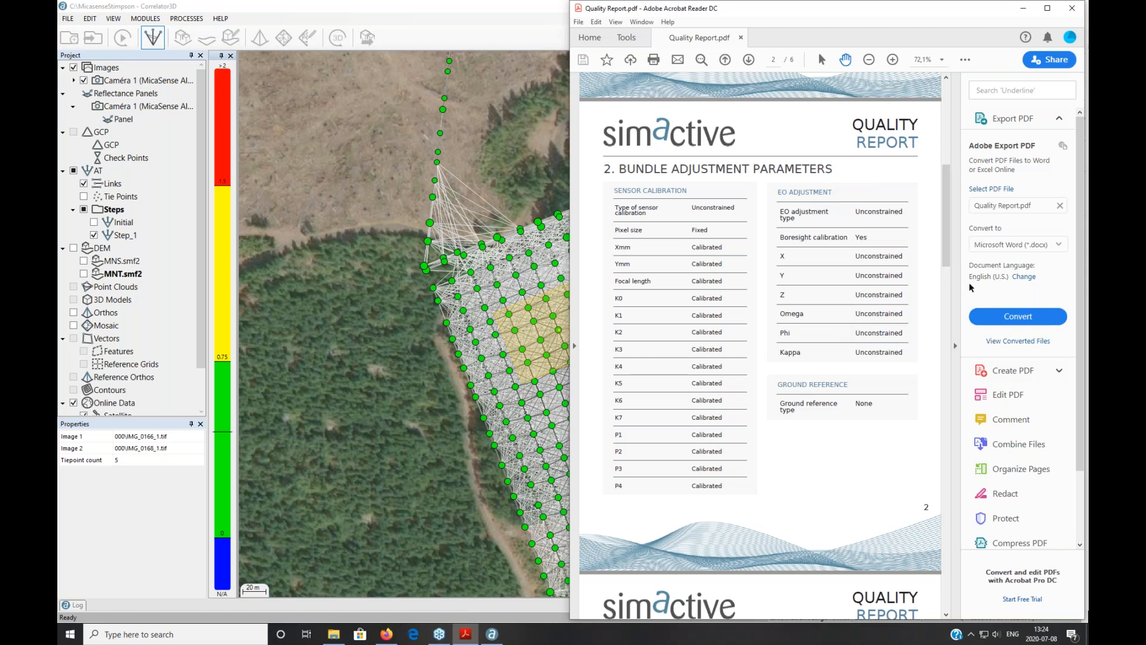
{"action": "left_click_drag", "start_coordinate": [947, 249], "coordinate": [948, 281]}
{"action": "scroll", "coordinate": [819, 351], "scroll_direction": "down", "scroll_amount": 10}
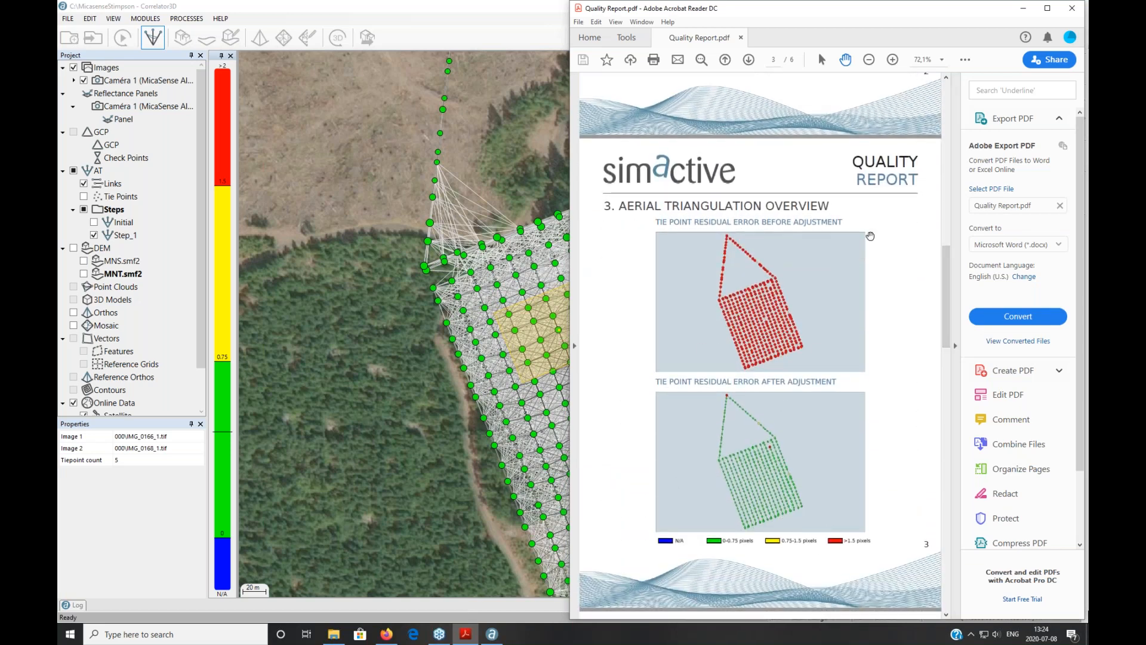
{"action": "left_click_drag", "start_coordinate": [943, 285], "coordinate": [944, 366]}
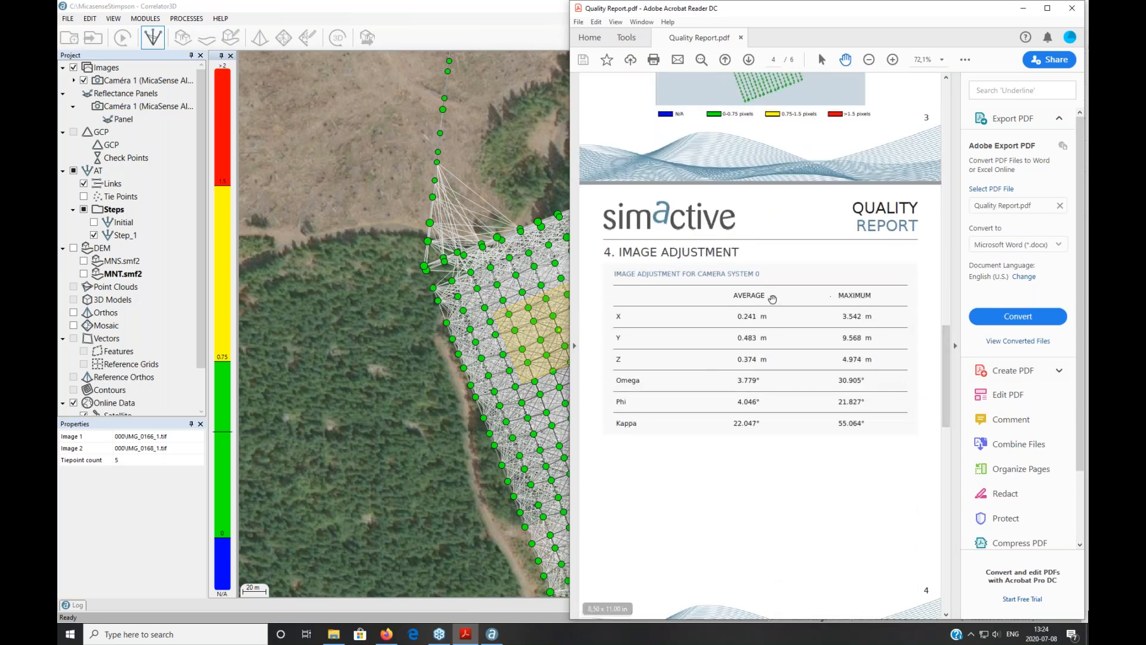
{"action": "left_click_drag", "start_coordinate": [946, 409], "coordinate": [947, 586]}
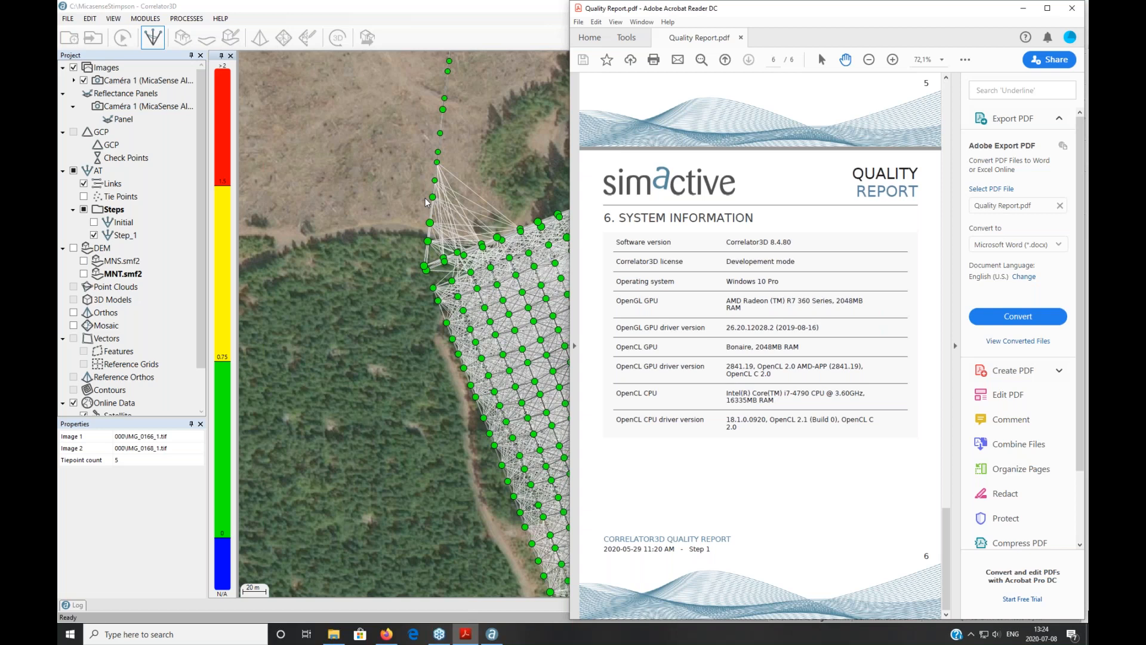
{"action": "left_click", "coordinate": [1024, 9]}
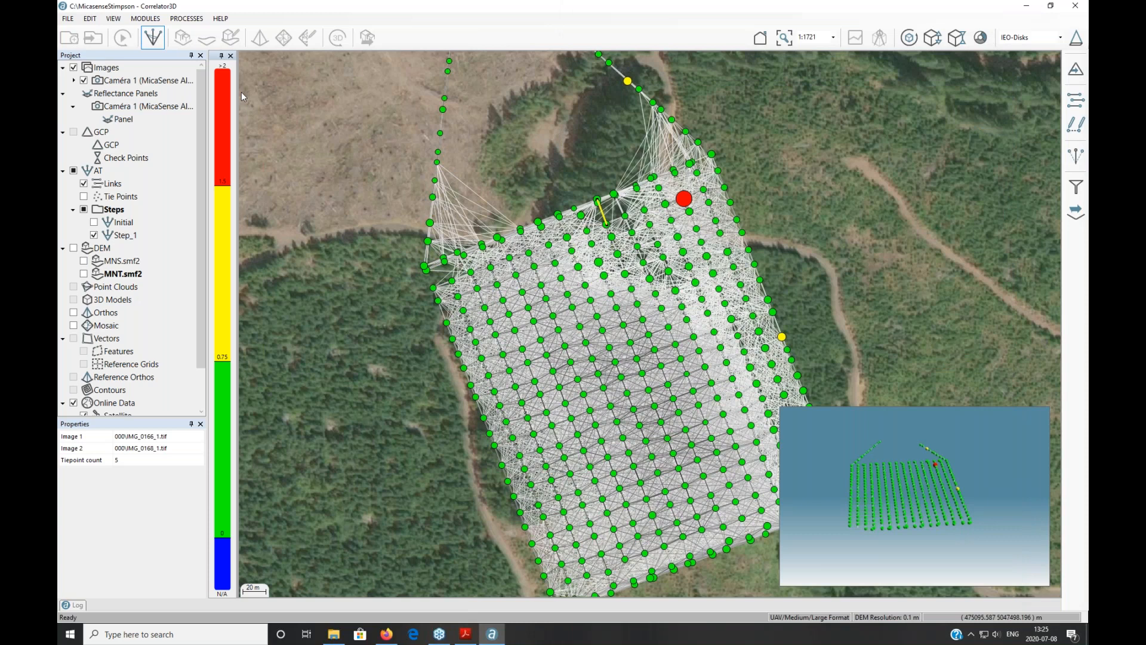
Leave the aerial triangulation module, then review the DSM Generation resolution and accuracy settings and close them without processing.
{"action": "left_click", "coordinate": [152, 39]}
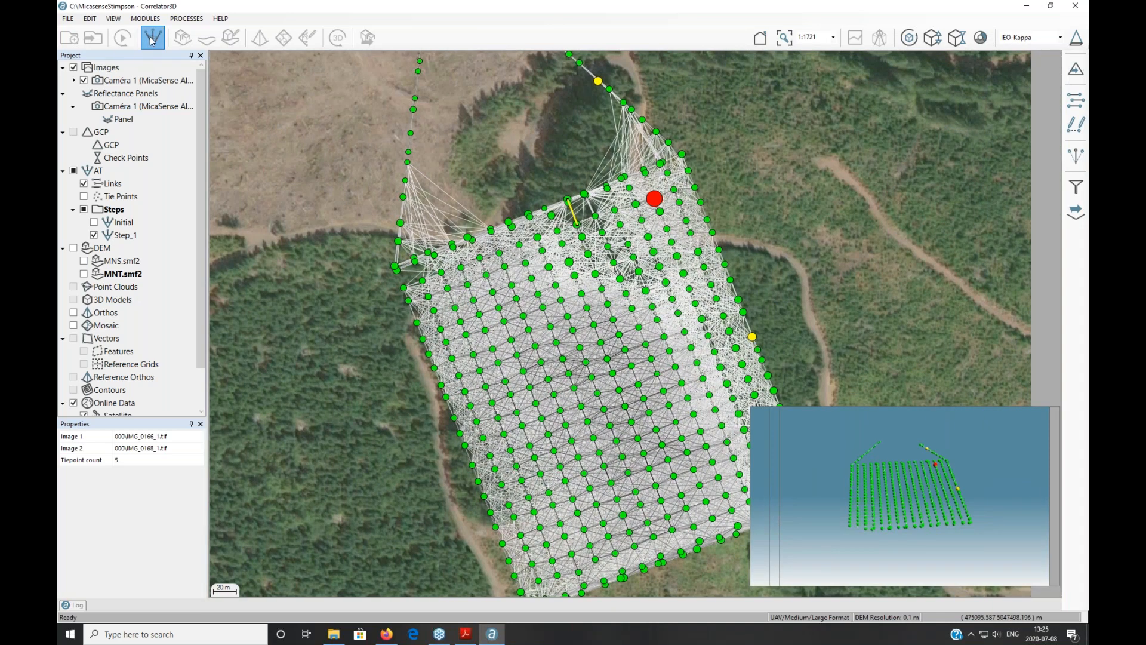
{"action": "left_click", "coordinate": [184, 39]}
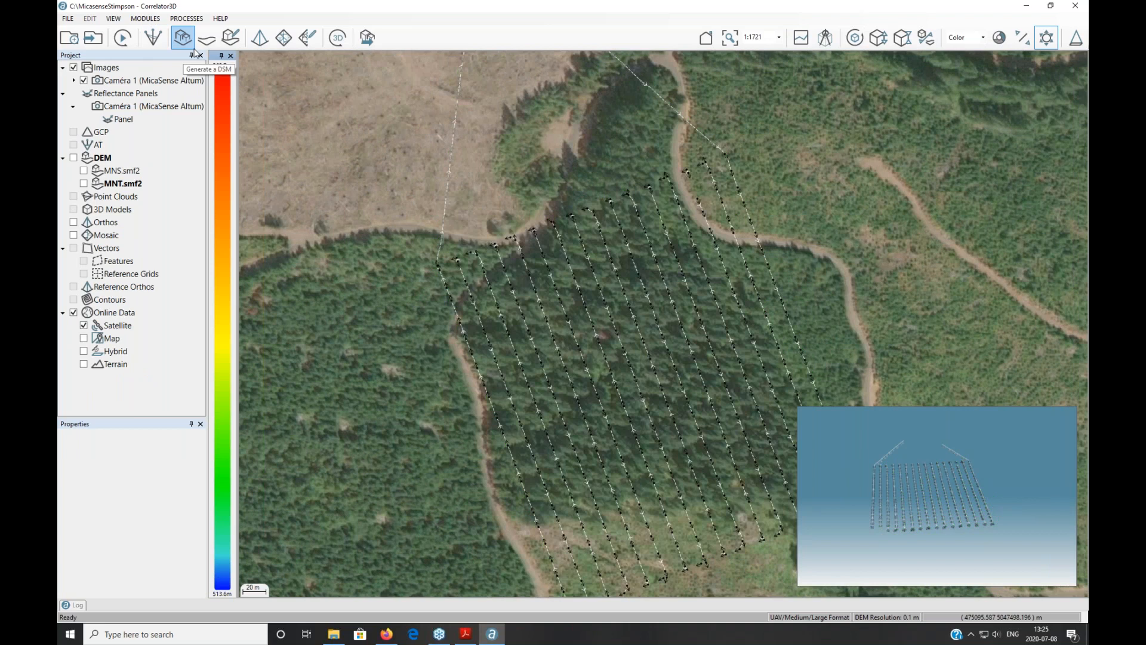
{"action": "left_click", "coordinate": [185, 40]}
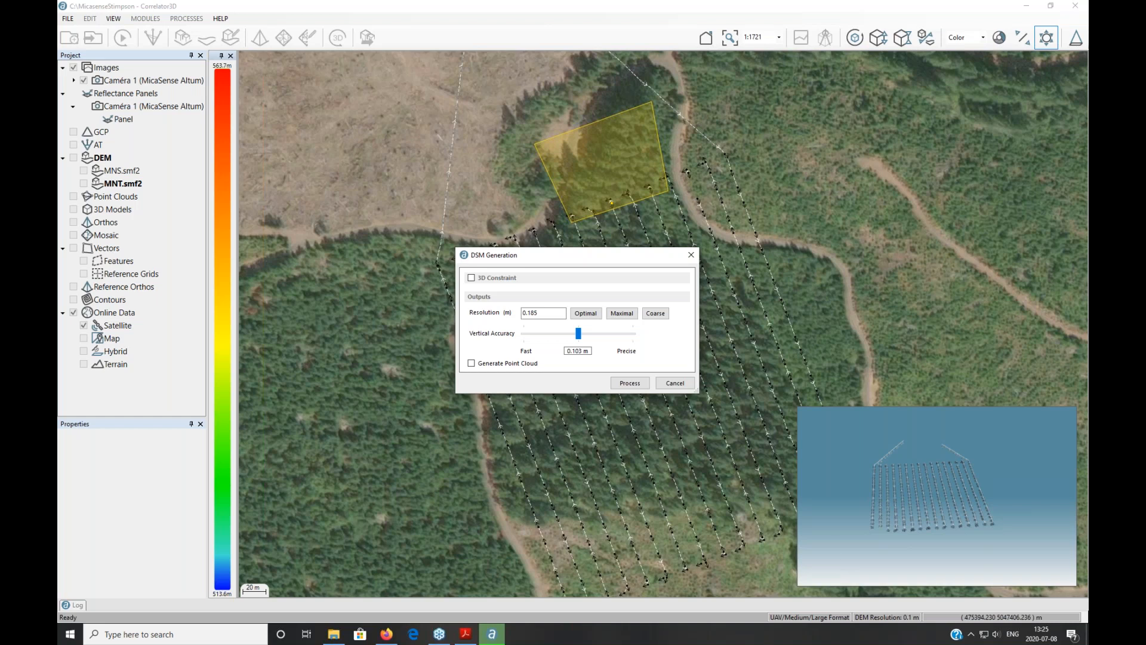
{"action": "left_click_drag", "start_coordinate": [561, 312], "coordinate": [521, 311]}
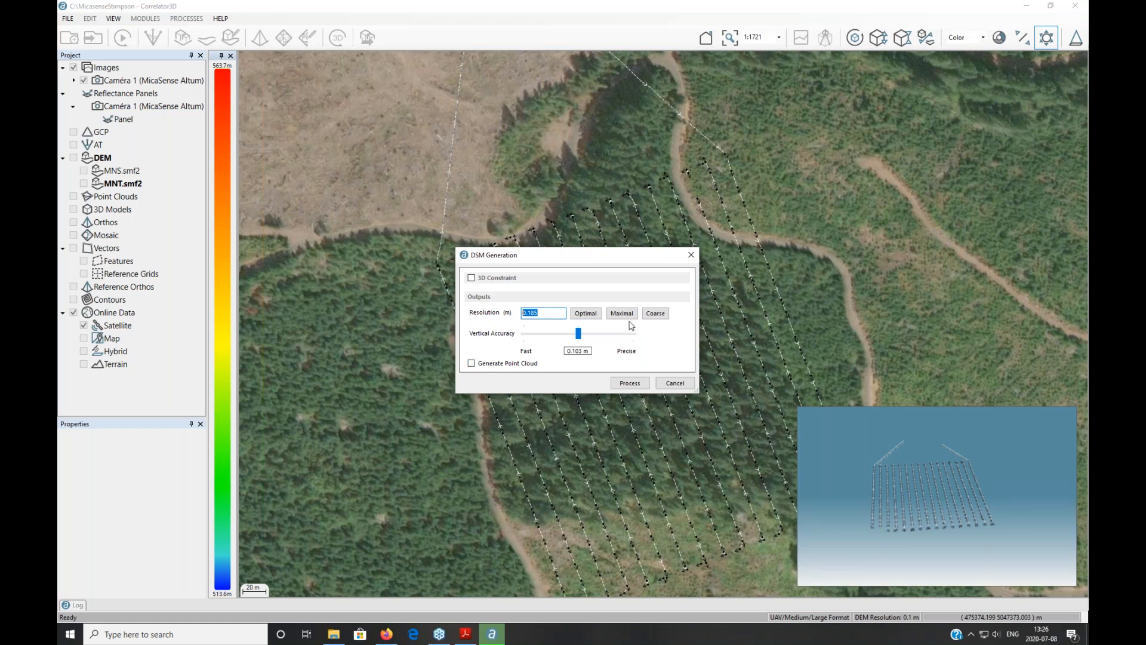
{"action": "left_click", "coordinate": [692, 255]}
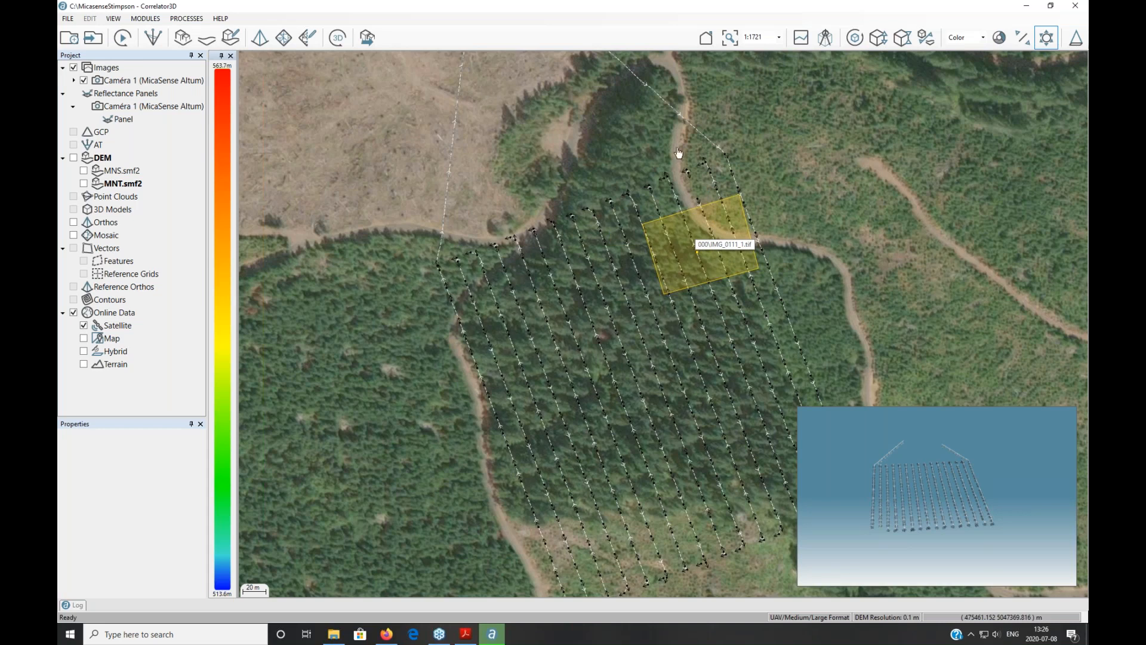
Display the MNS.smf2 surface model on the map, then review the DTM Extraction settings and close them without processing.
{"action": "left_click", "coordinate": [84, 171]}
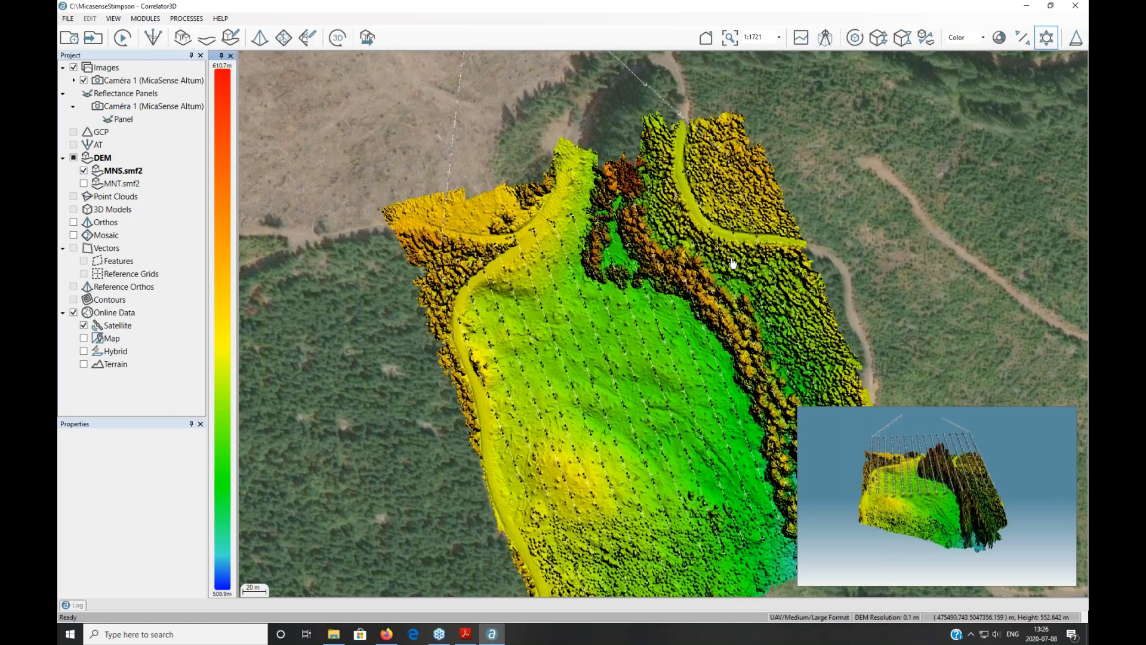
{"action": "left_click_drag", "start_coordinate": [652, 366], "coordinate": [555, 338]}
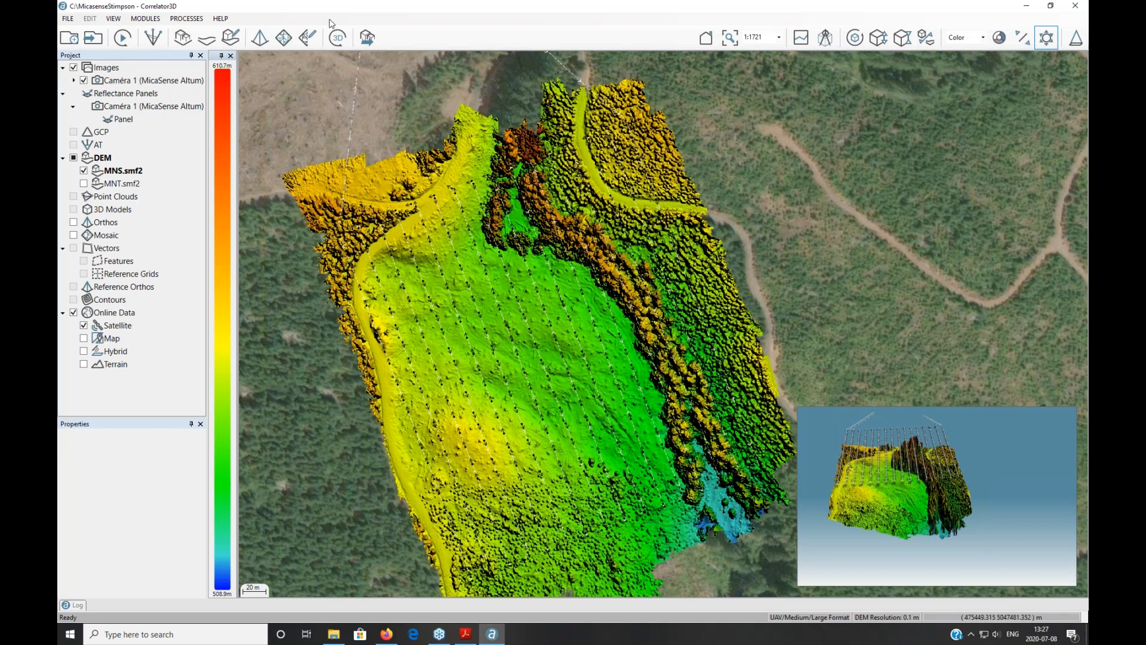
{"action": "left_click", "coordinate": [204, 39]}
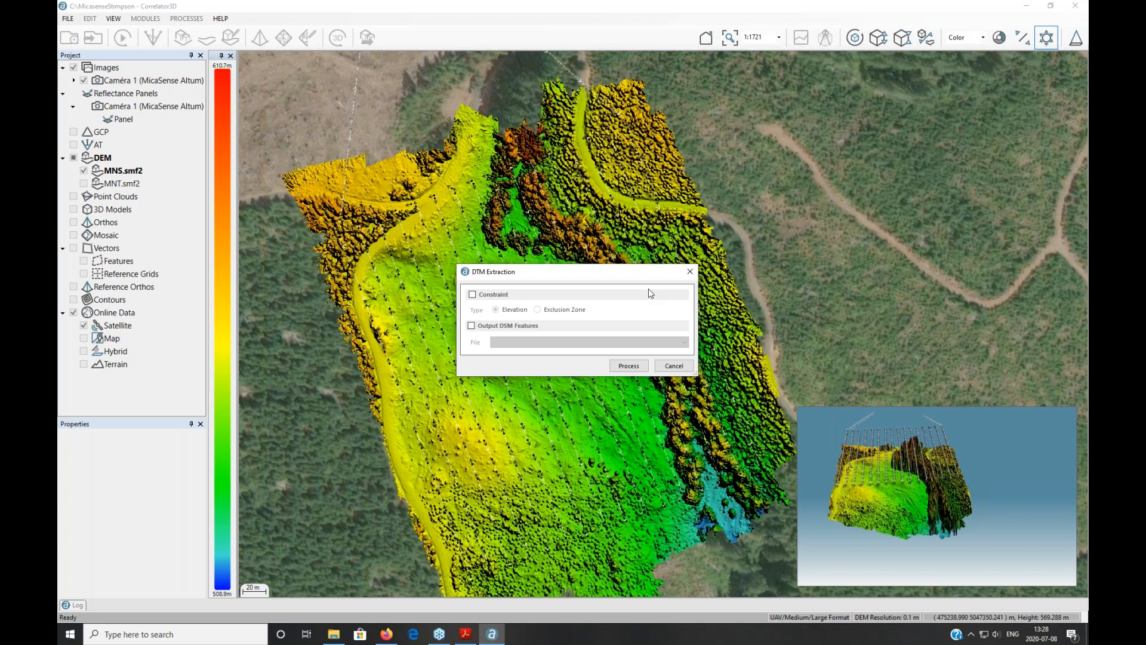
{"action": "left_click", "coordinate": [690, 271]}
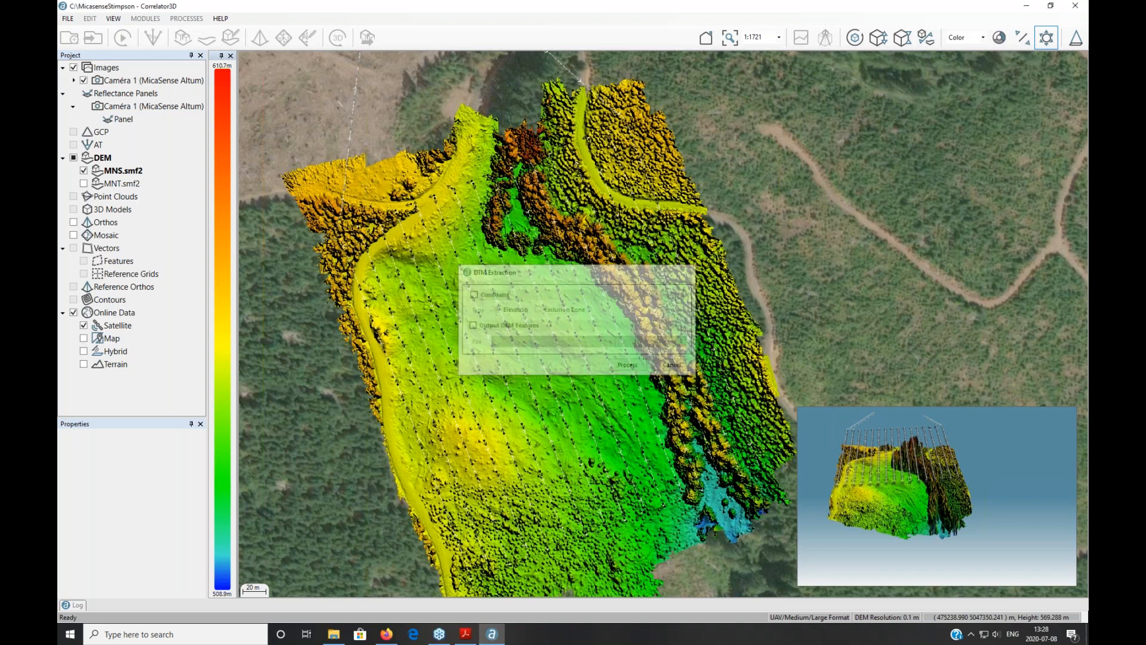
In the DEM editor, outline the elongated log in the clearing beside the tree line with a polygon and apply a Topological Fill.
{"action": "left_click", "coordinate": [228, 40]}
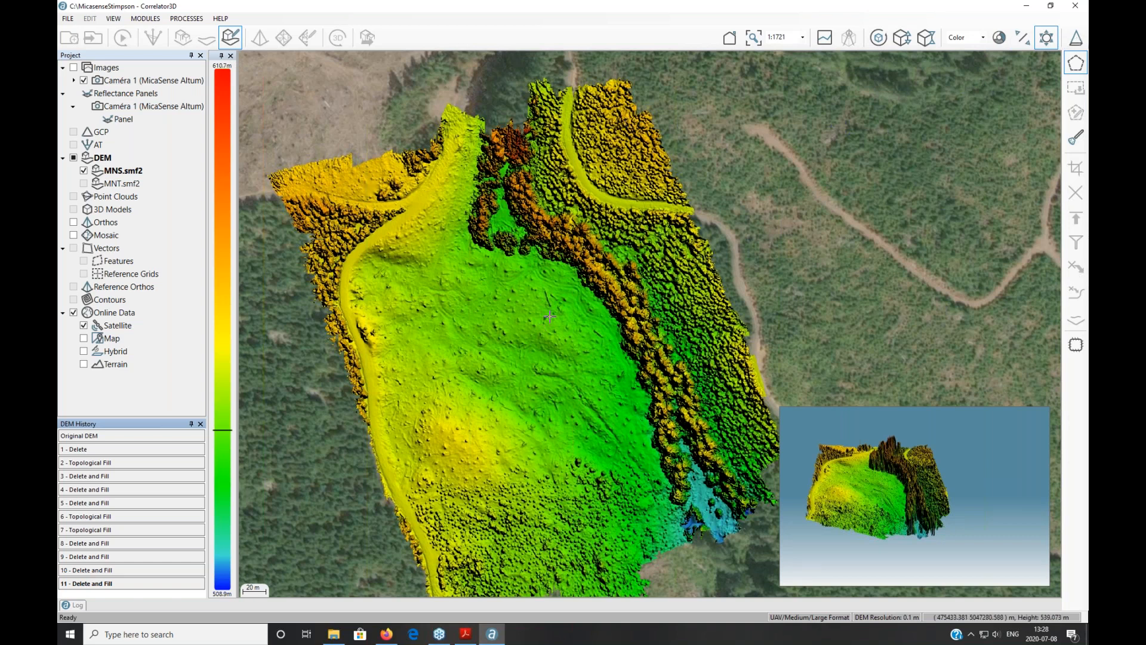
{"action": "scroll", "coordinate": [537, 305], "scroll_direction": "up", "scroll_amount": 2}
{"action": "middle_click_drag", "start_coordinate": [482, 255], "coordinate": [660, 246]}
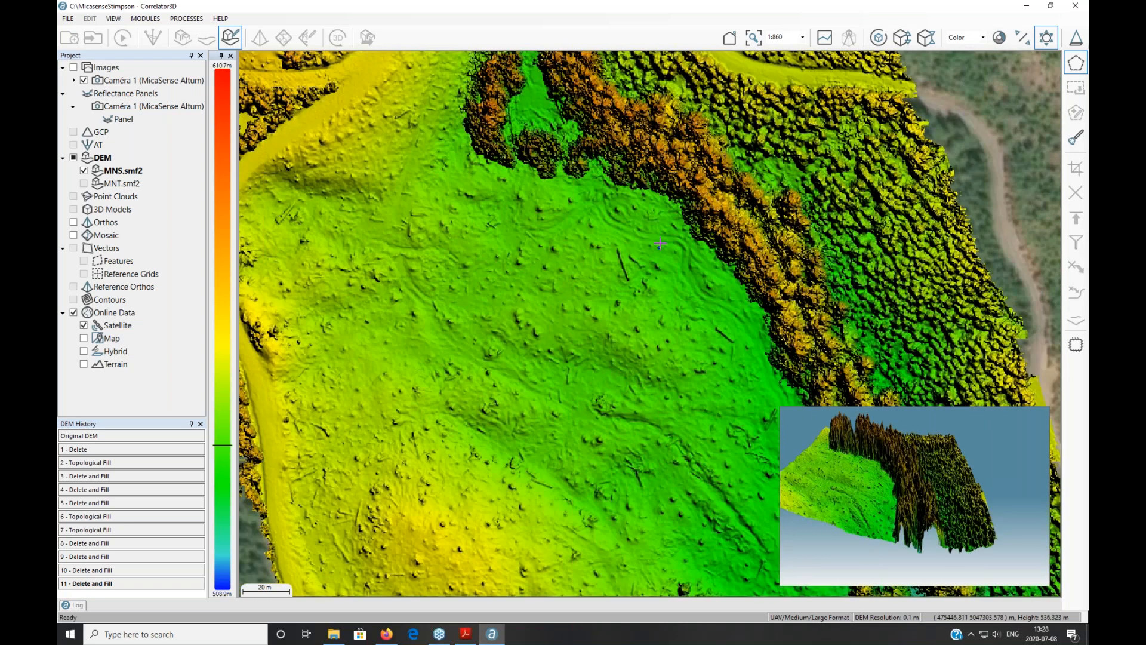
{"action": "left_click", "coordinate": [611, 244]}
{"action": "left_click", "coordinate": [622, 244]}
{"action": "left_click", "coordinate": [626, 263]}
{"action": "left_click", "coordinate": [631, 272]}
{"action": "left_click", "coordinate": [634, 283]}
{"action": "left_click", "coordinate": [623, 285]}
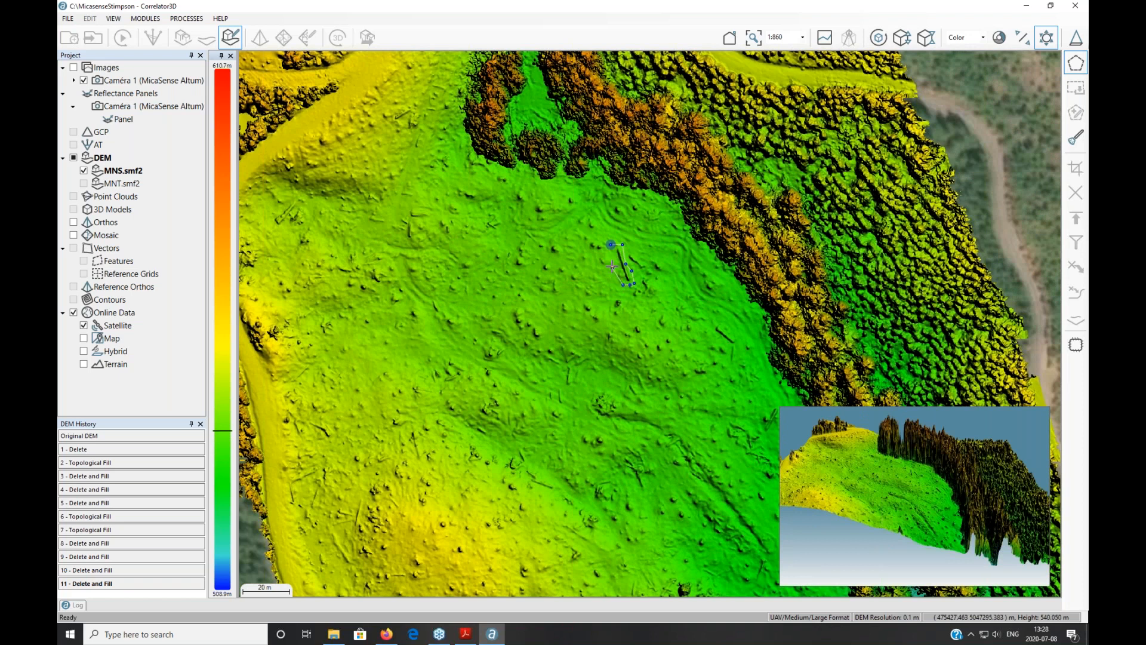
{"action": "double_click", "coordinate": [610, 254]}
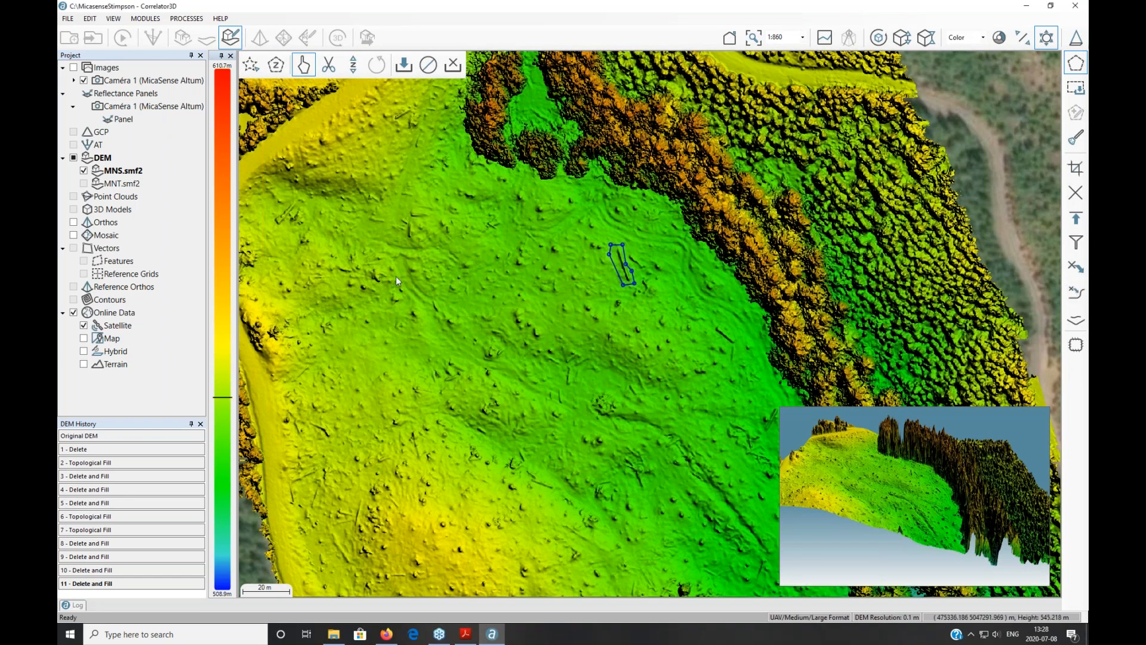
{"action": "left_click", "coordinate": [1076, 292]}
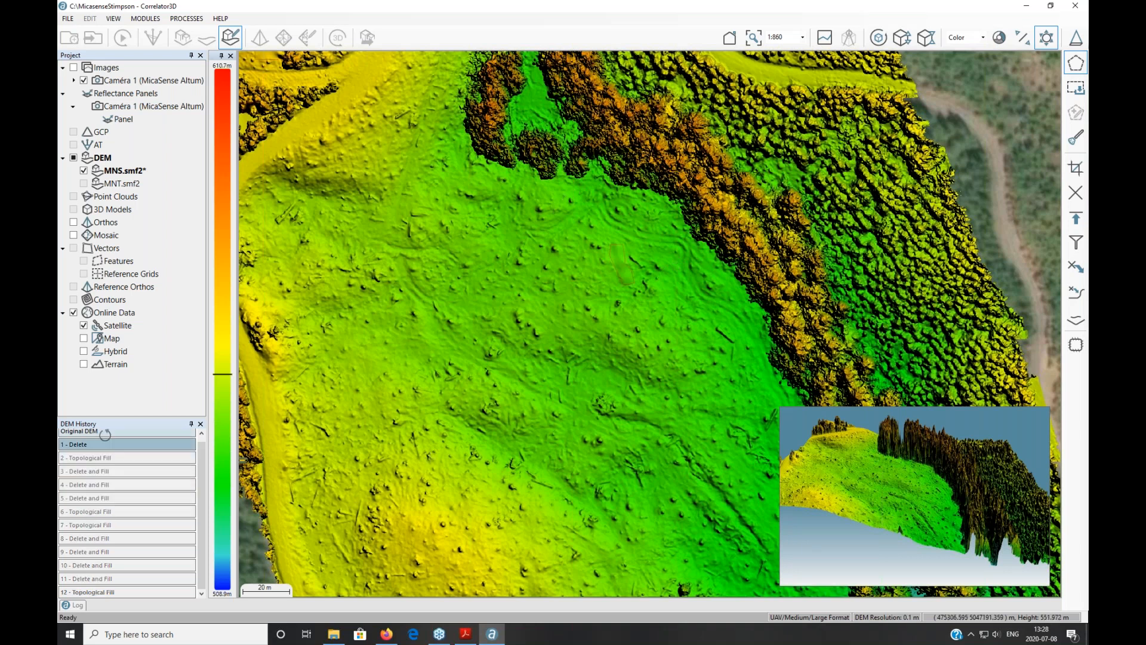
Try reverting to earlier operations in the DEM history, then return to the 12 - Topological Fill entry.
{"action": "left_click", "coordinate": [87, 566]}
{"action": "left_click", "coordinate": [115, 590]}
{"action": "left_click", "coordinate": [122, 579]}
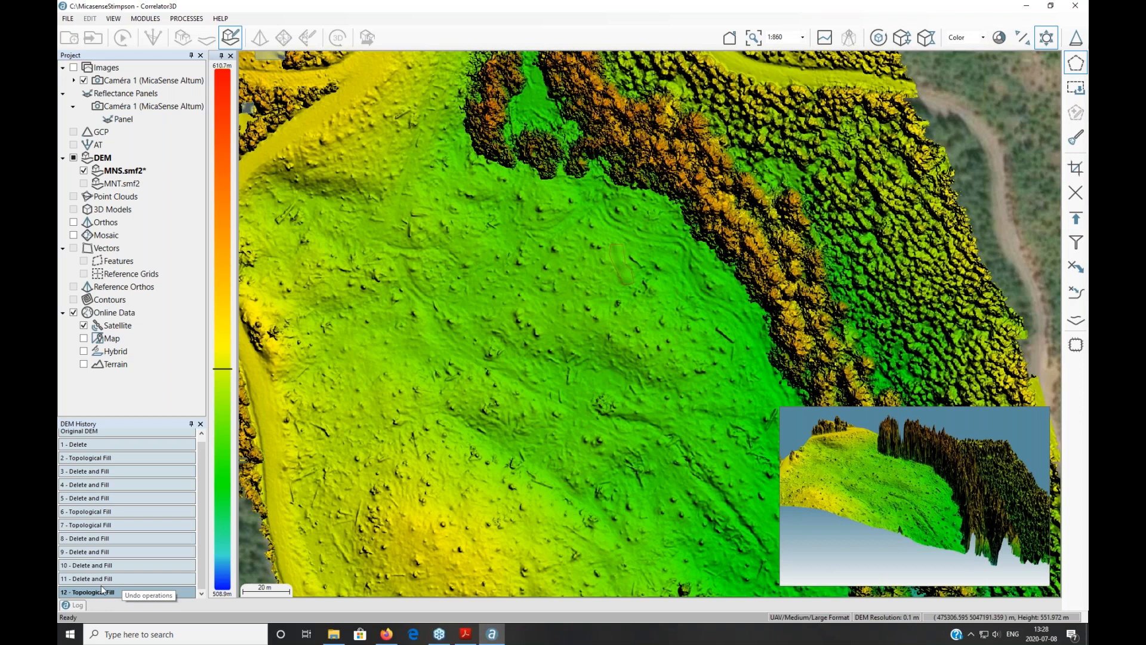
{"action": "left_click", "coordinate": [123, 561]}
{"action": "left_click", "coordinate": [113, 592]}
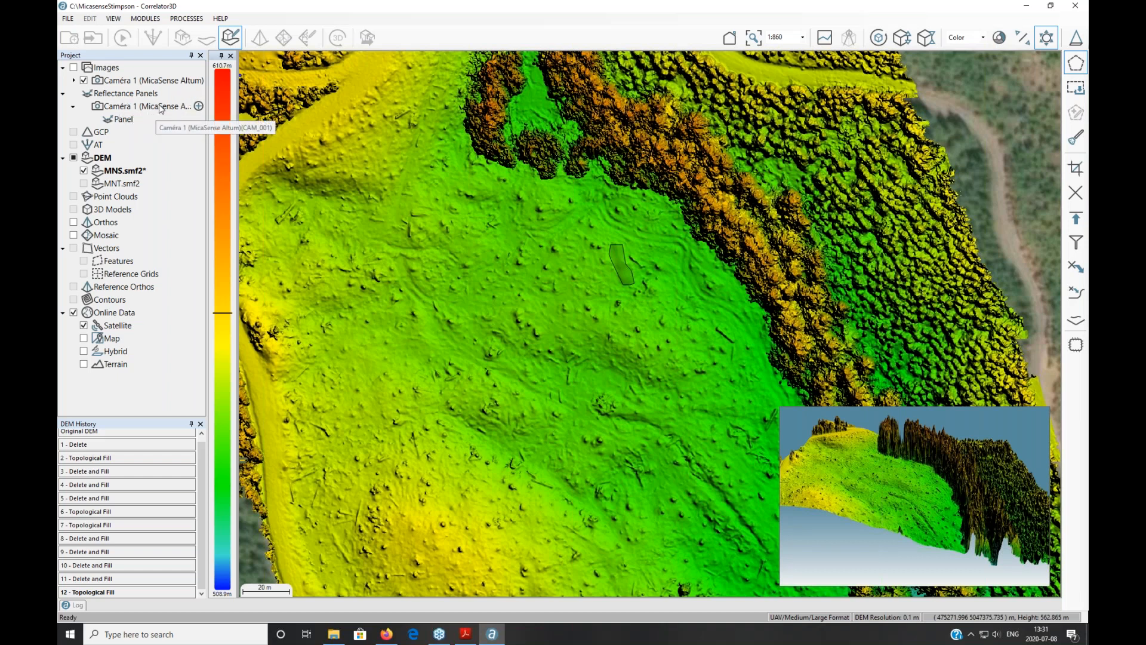
Start a new calibrated reflectance panel for Caméra 1 (MicaSense Altum) and add images IMG_0000_1.tif to IMG_0000_6.tif from the crp folder.
{"action": "left_click", "coordinate": [199, 107]}
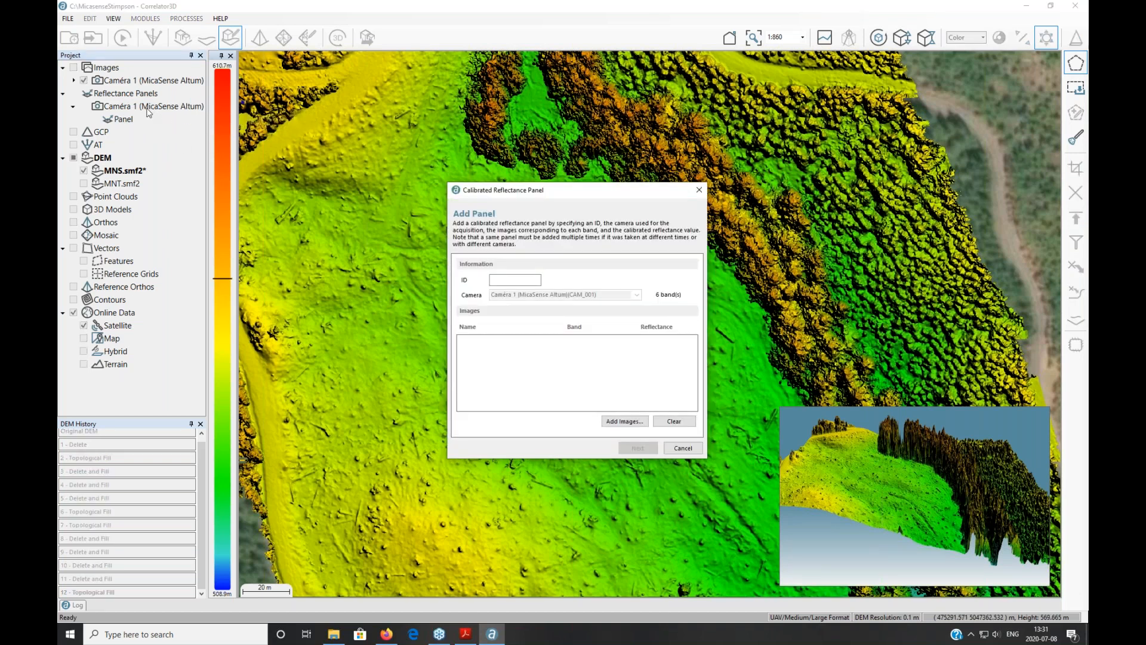
{"action": "left_click", "coordinate": [516, 280]}
{"action": "left_click", "coordinate": [511, 278]}
{"action": "type", "text": "test"}
{"action": "left_click", "coordinate": [624, 421]}
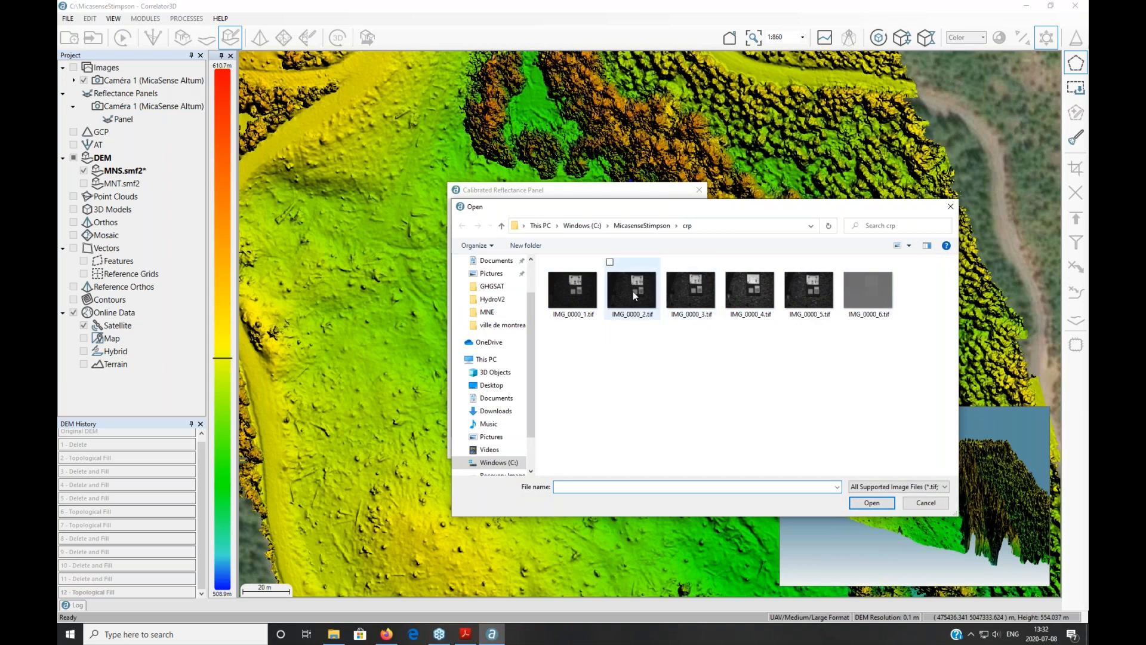
{"action": "left_click", "coordinate": [573, 292]}
{"action": "left_click", "coordinate": [869, 292], "text": "shift"}
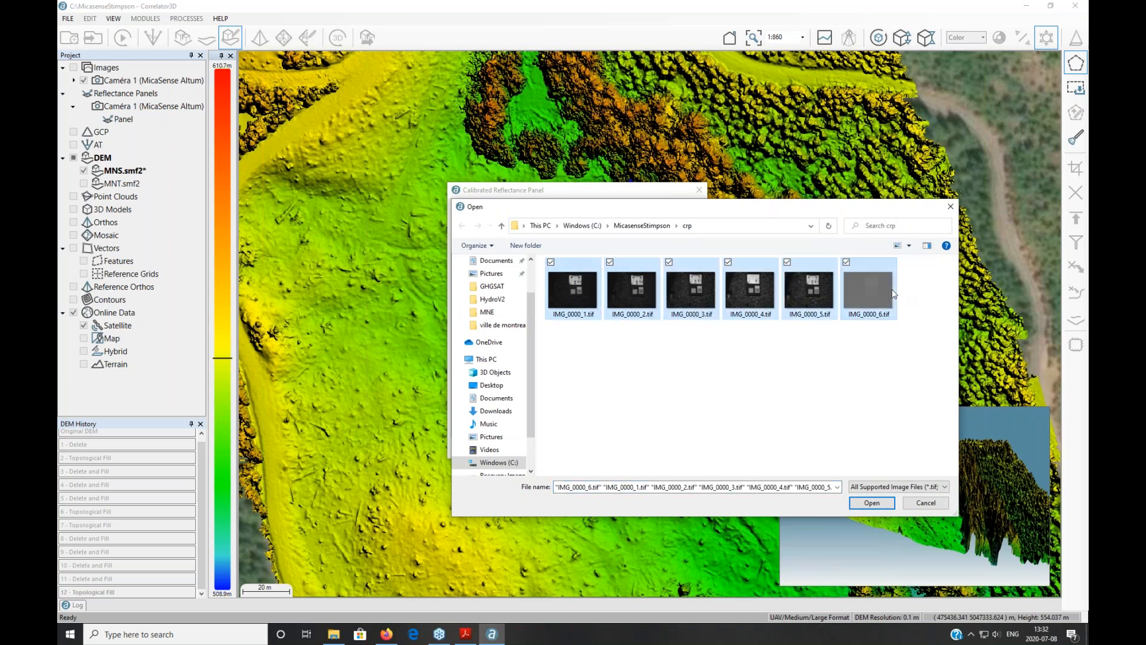
{"action": "left_click", "coordinate": [871, 502]}
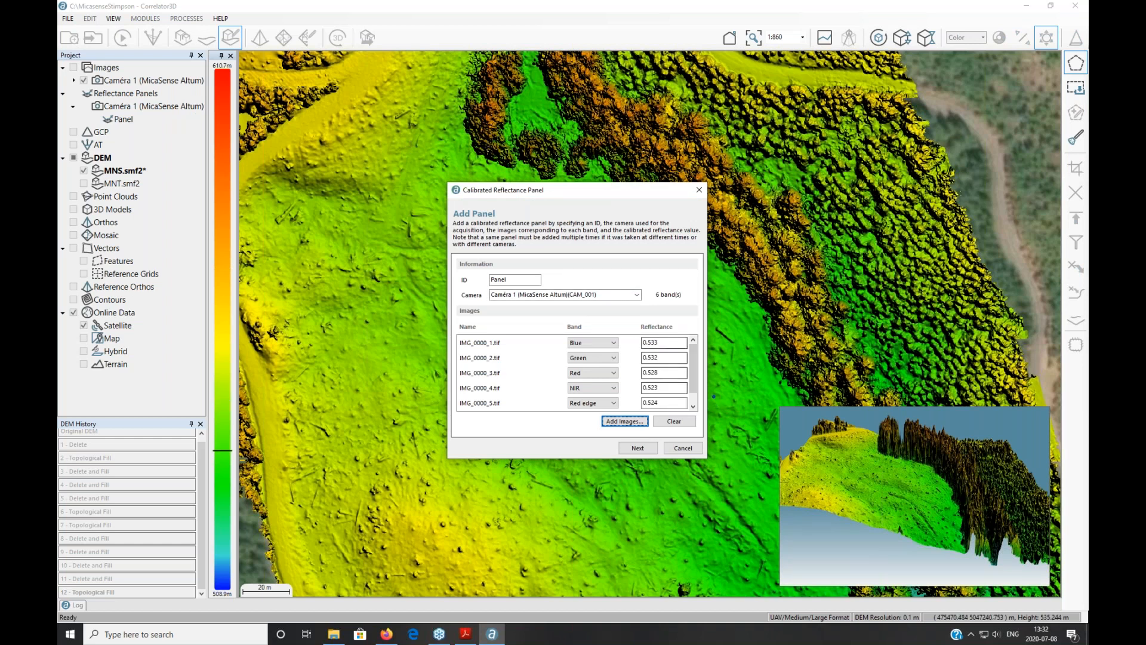
Try to continue past the image and reflectance page of the panel with ID Panel, then close its settings.
{"action": "left_click", "coordinate": [637, 449]}
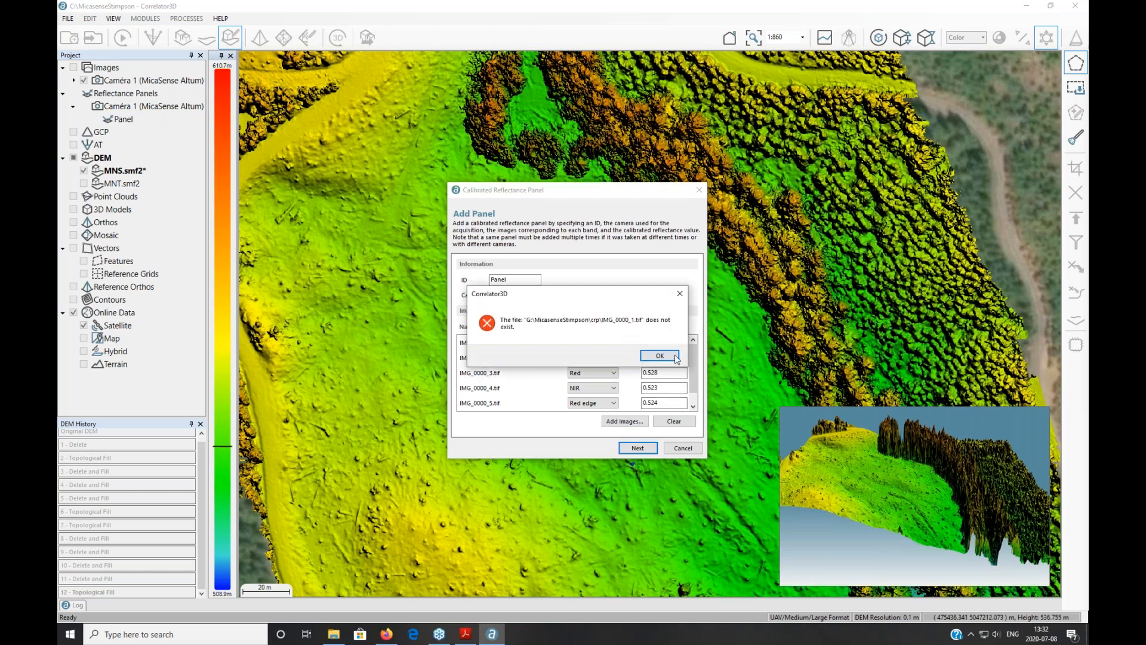
{"action": "left_click", "coordinate": [677, 355]}
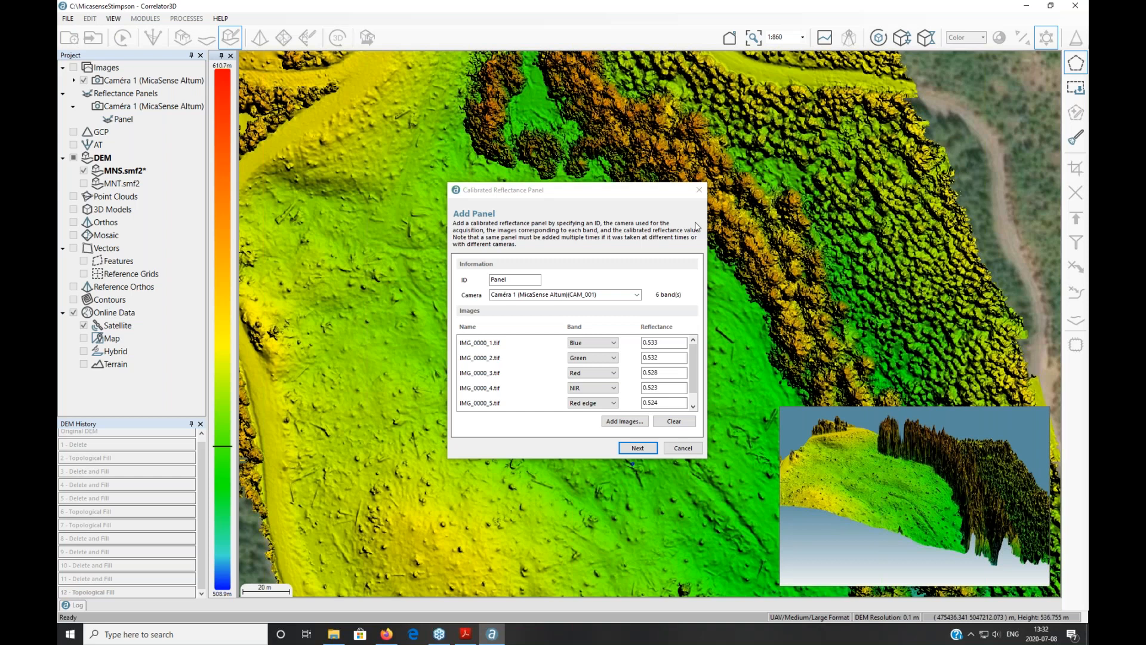
{"action": "left_click", "coordinate": [699, 190]}
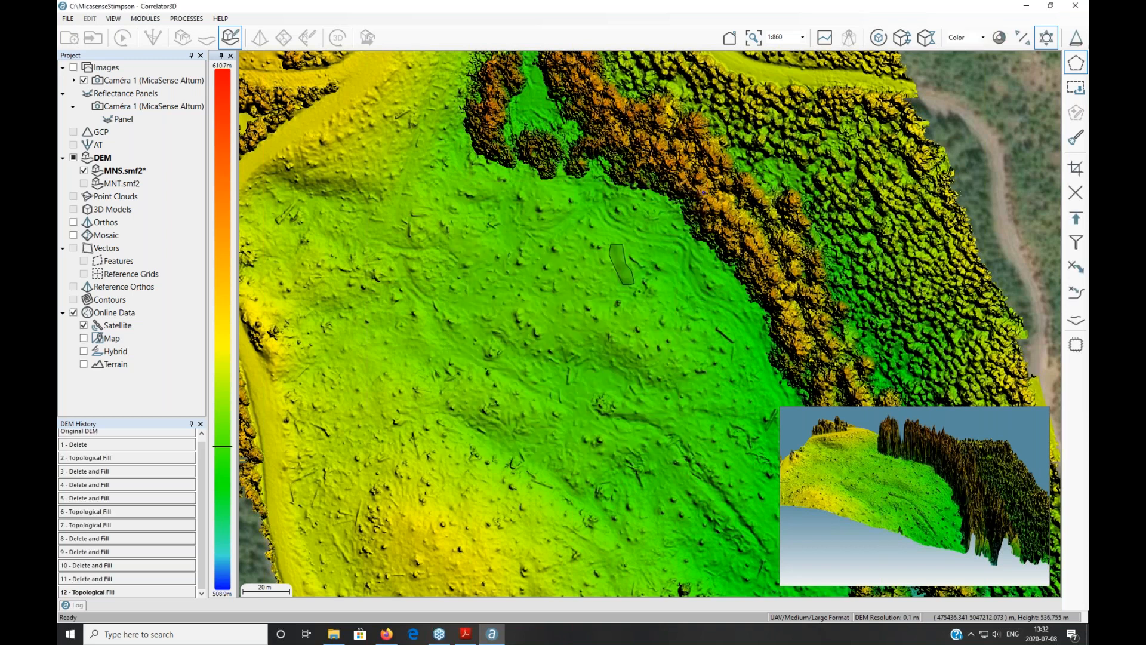
Leave the DEM editor, then review the Orthorectification settings for the MNS.smf2 model and close them without processing.
{"action": "mouse_move", "coordinate": [118, 117]}
{"action": "left_click", "coordinate": [231, 38]}
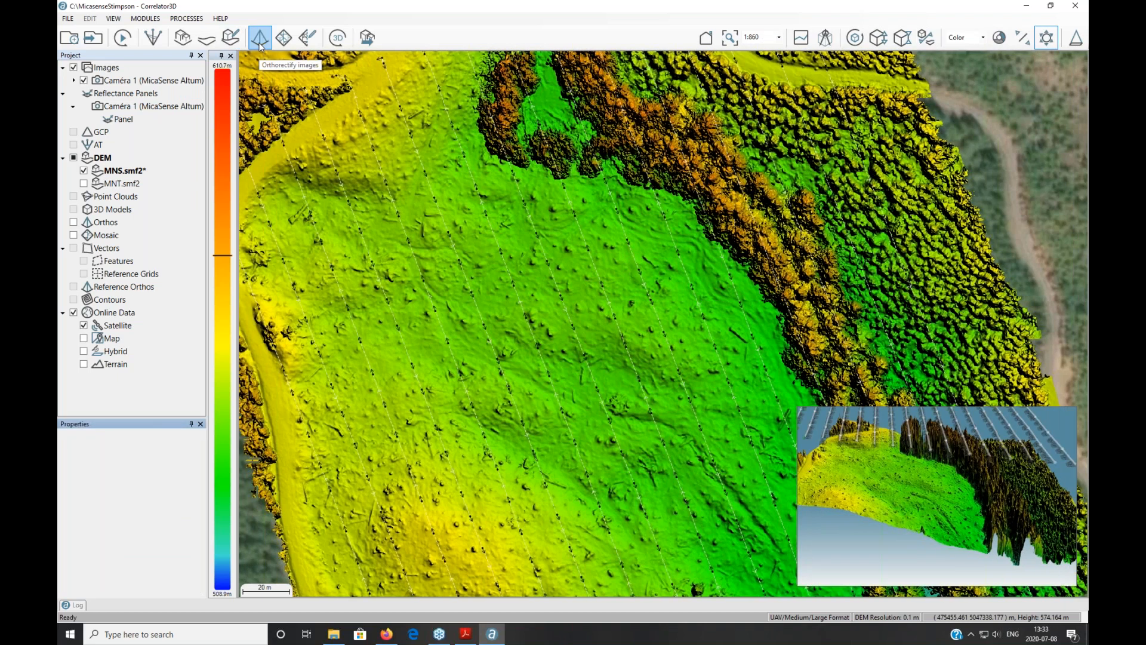
{"action": "left_click", "coordinate": [260, 39]}
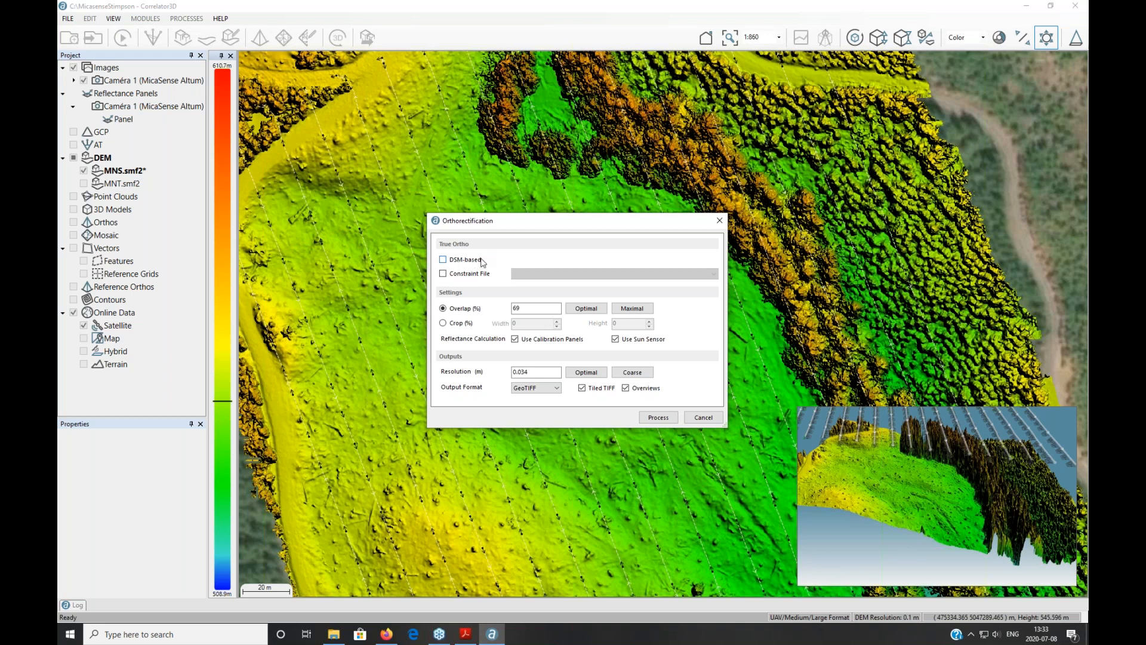
{"action": "left_click", "coordinate": [719, 220]}
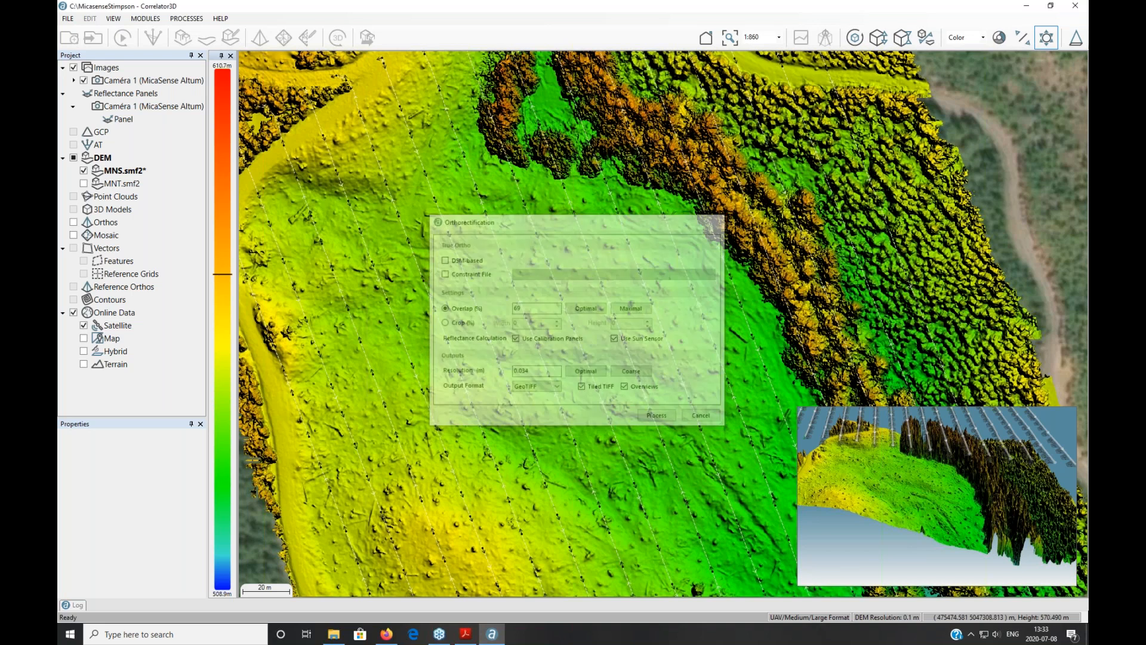
Switch the active elevation model to MNT.smf2, then turn off Use Sun Sensor in the Orthorectification settings, keeping Use Calibration Panels enabled.
{"action": "left_click", "coordinate": [83, 183]}
{"action": "left_click", "coordinate": [578, 361]}
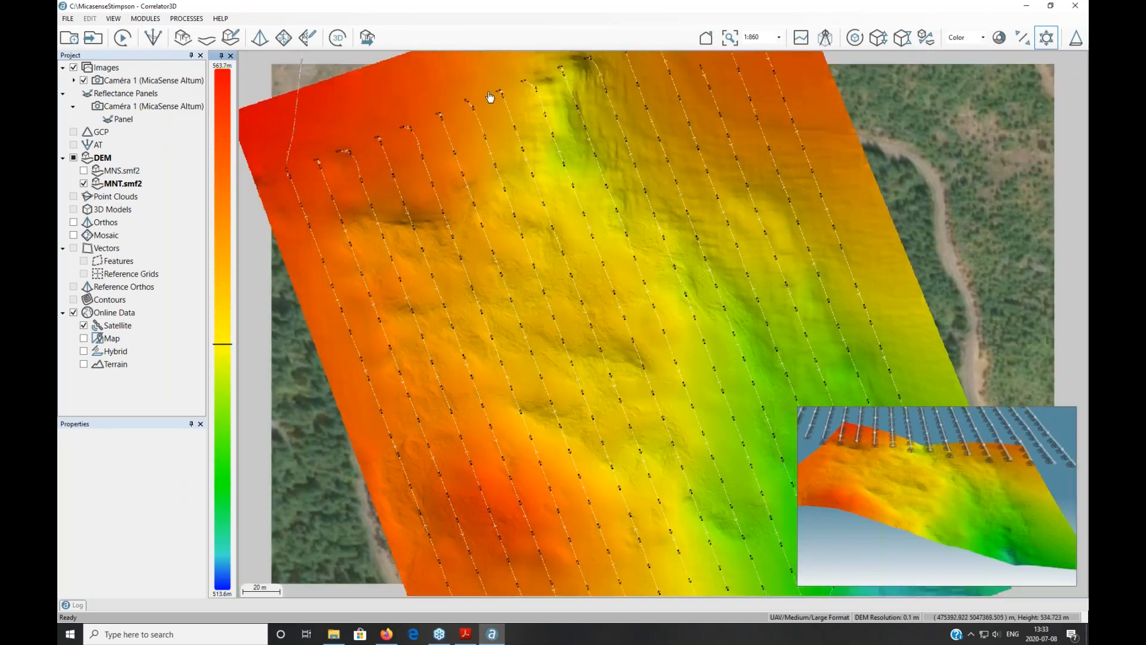
{"action": "left_click", "coordinate": [262, 38]}
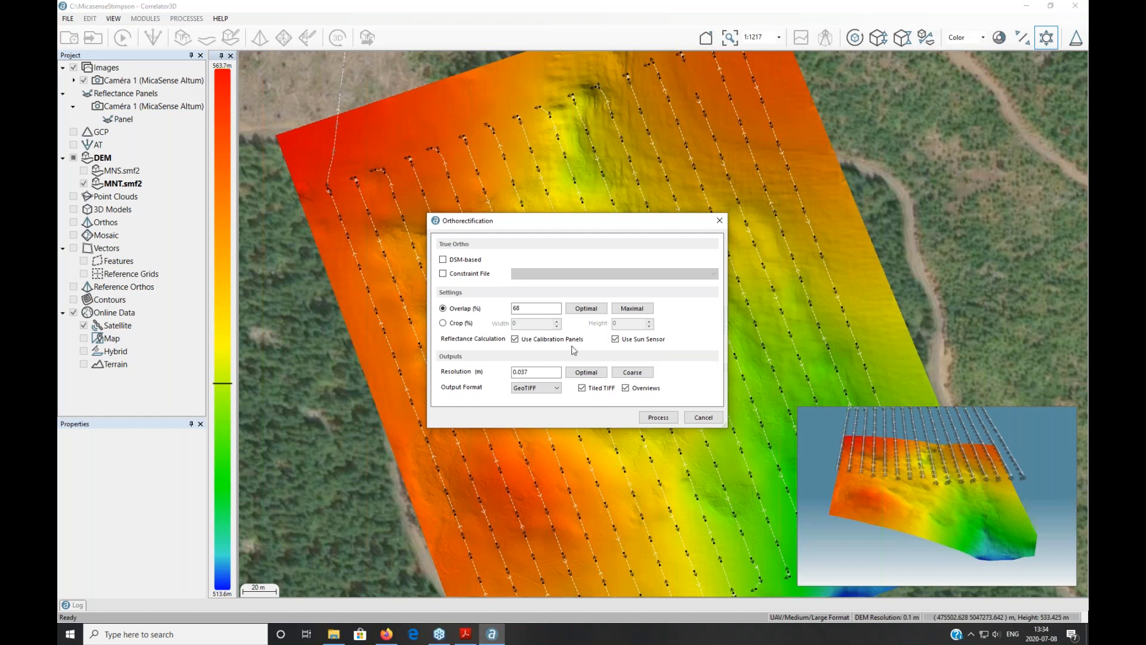
{"action": "left_click", "coordinate": [551, 342]}
{"action": "left_click", "coordinate": [652, 339]}
Switch to File Explorer and inspect the TIF and ORM files in the project's Correlator3D\Orthos folder, then minimize it.
{"action": "left_click", "coordinate": [338, 635]}
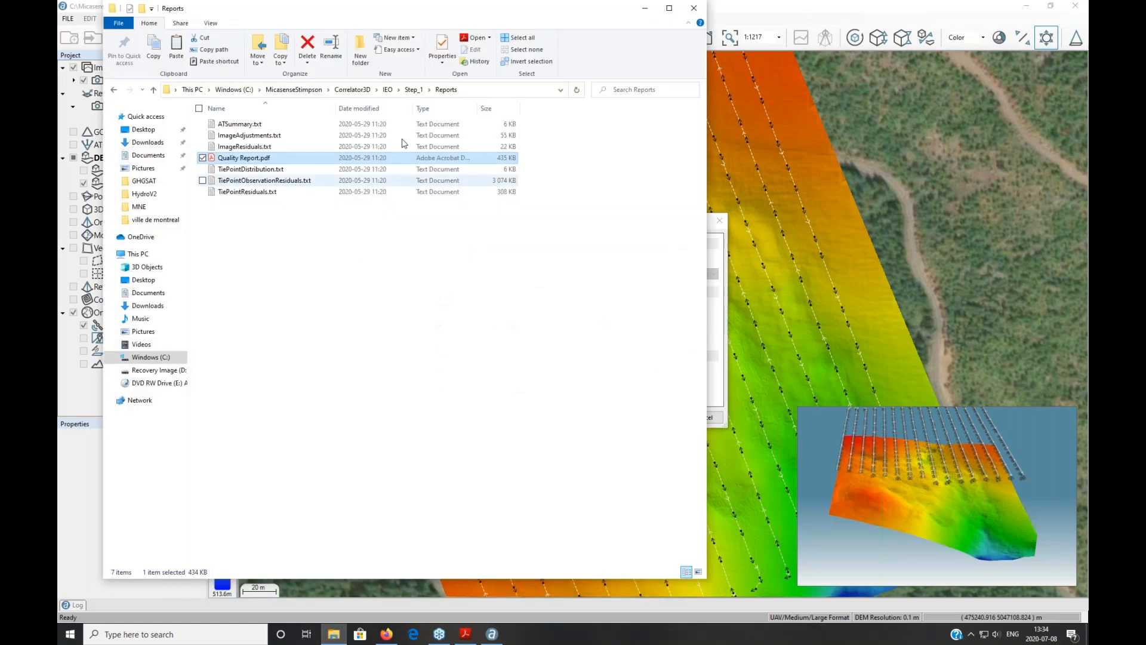
{"action": "left_click", "coordinate": [364, 91]}
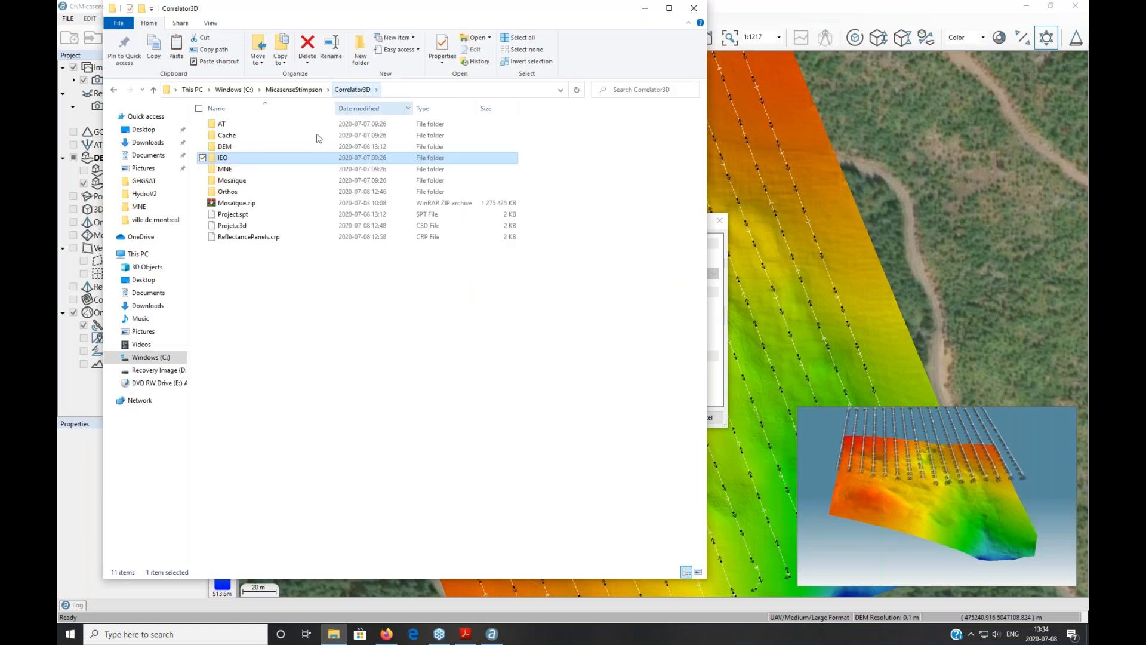
{"action": "left_click", "coordinate": [243, 196]}
{"action": "double_click", "coordinate": [243, 196]}
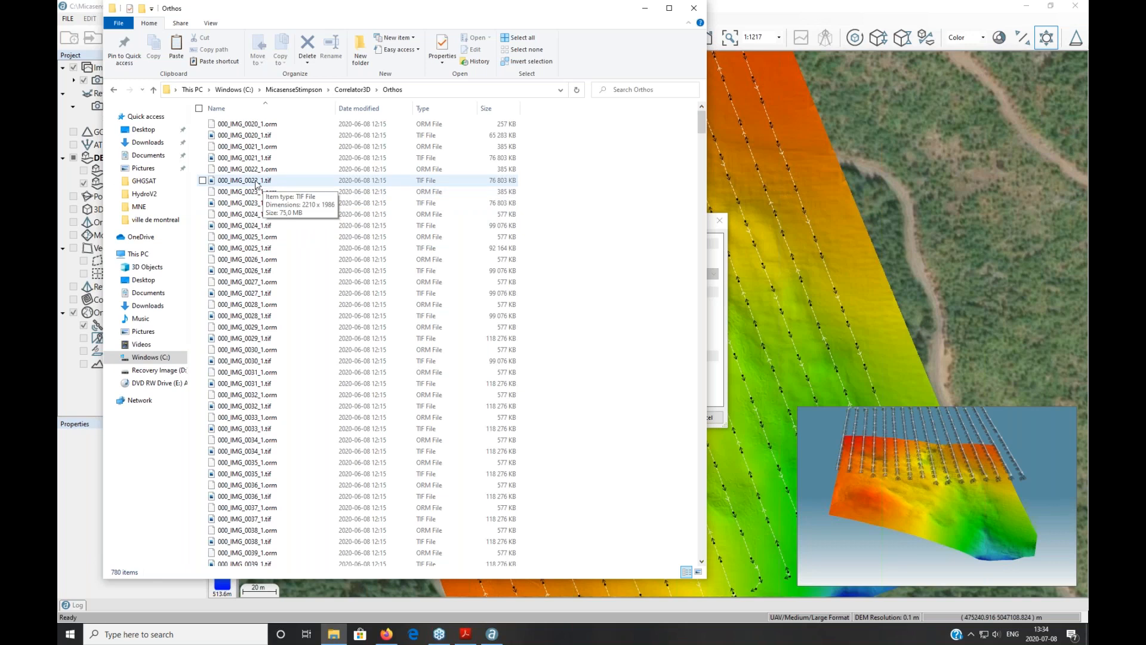
{"action": "left_click", "coordinate": [644, 8]}
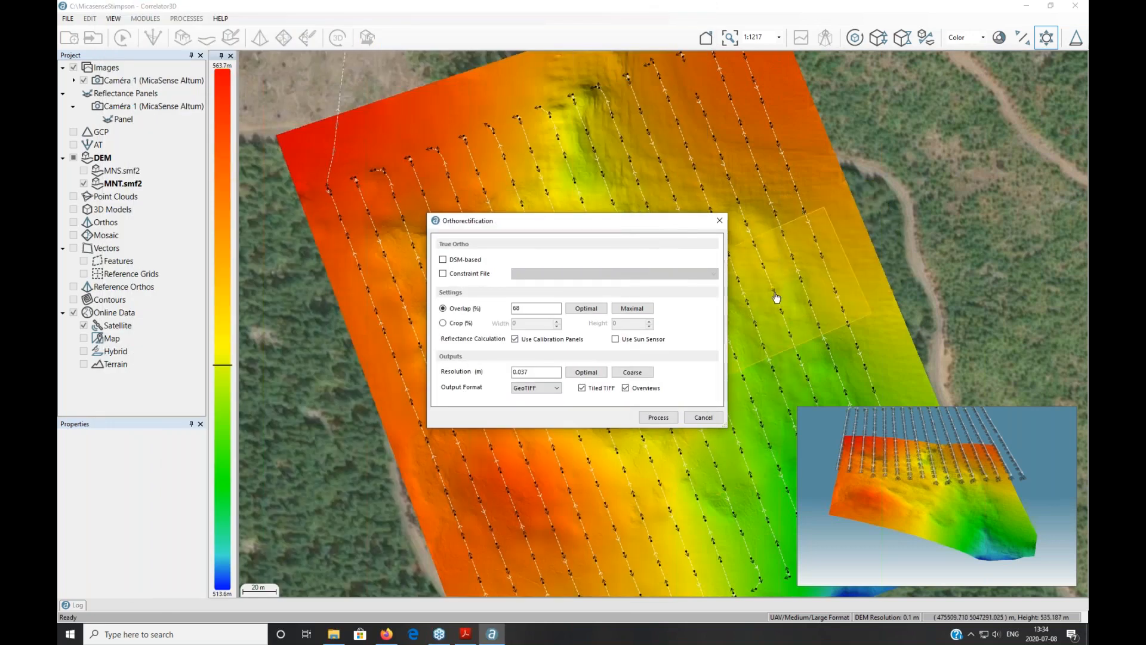
Close the Orthorectification settings without processing, then load the project's orthos, accepting the image loading.
{"action": "left_click", "coordinate": [720, 220]}
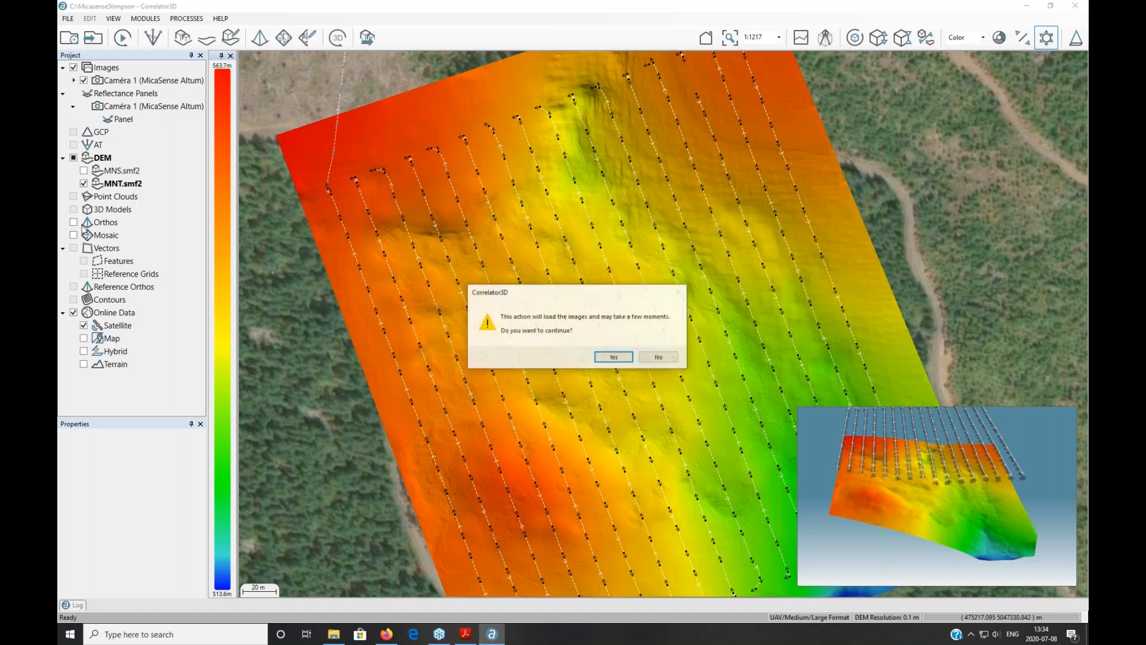
{"action": "left_click", "coordinate": [624, 359]}
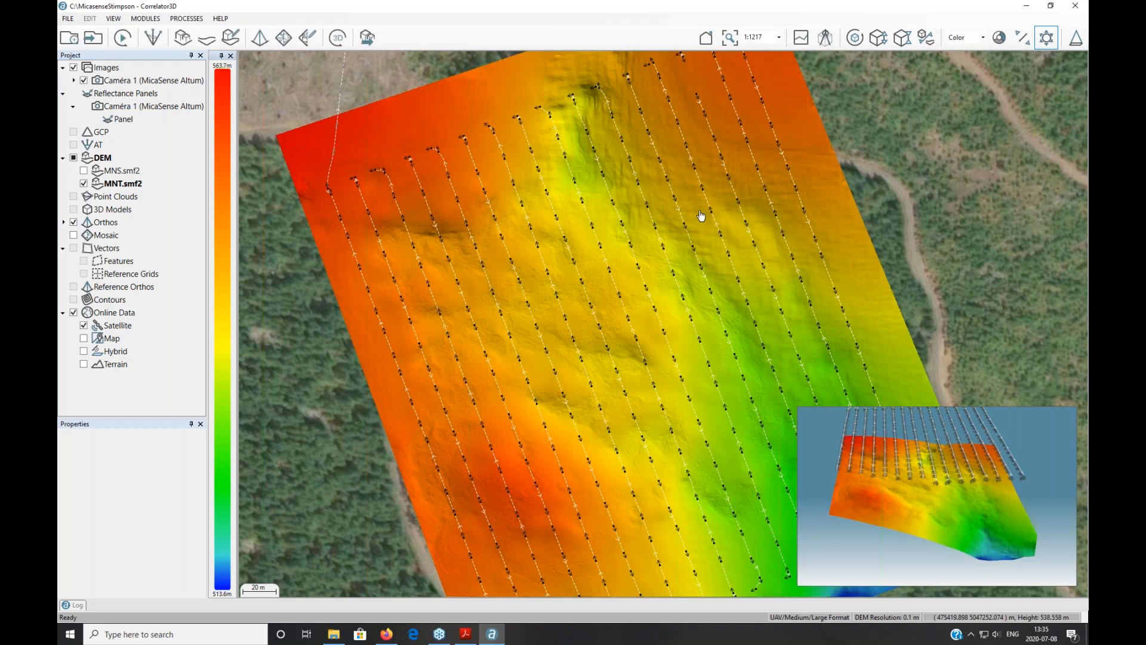
{"action": "scroll", "coordinate": [504, 310], "scroll_direction": "down", "scroll_amount": 3}
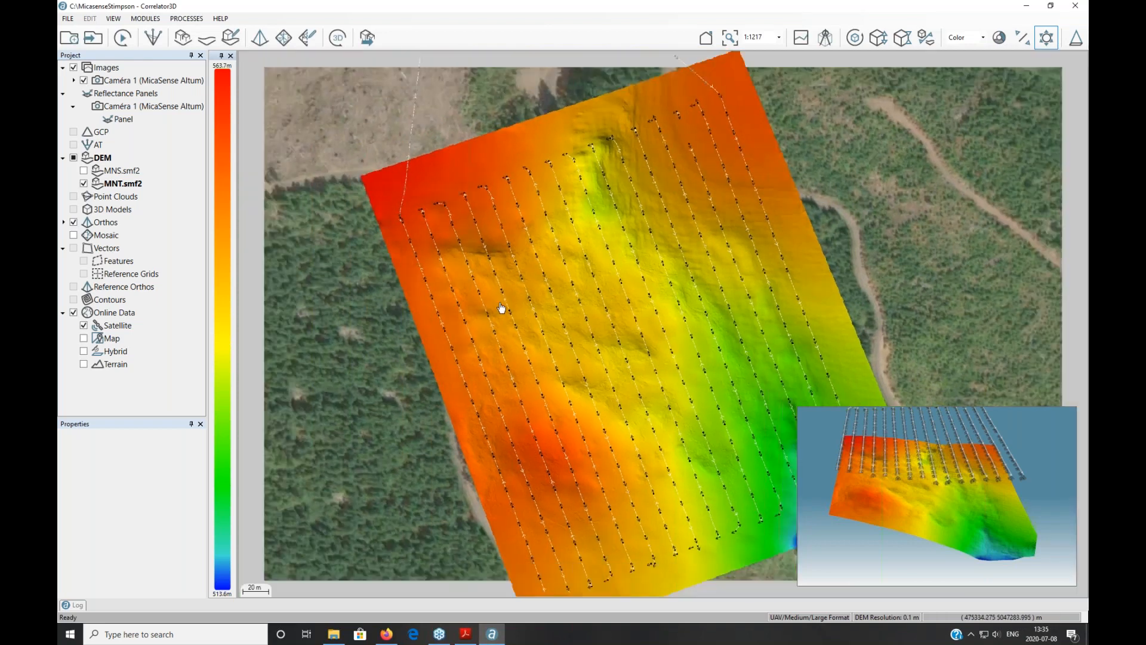
Expand the Orthos group and select the orthos from 000_IMG_0020_1 through 002_IMG_0402_1.
{"action": "left_click", "coordinate": [64, 222]}
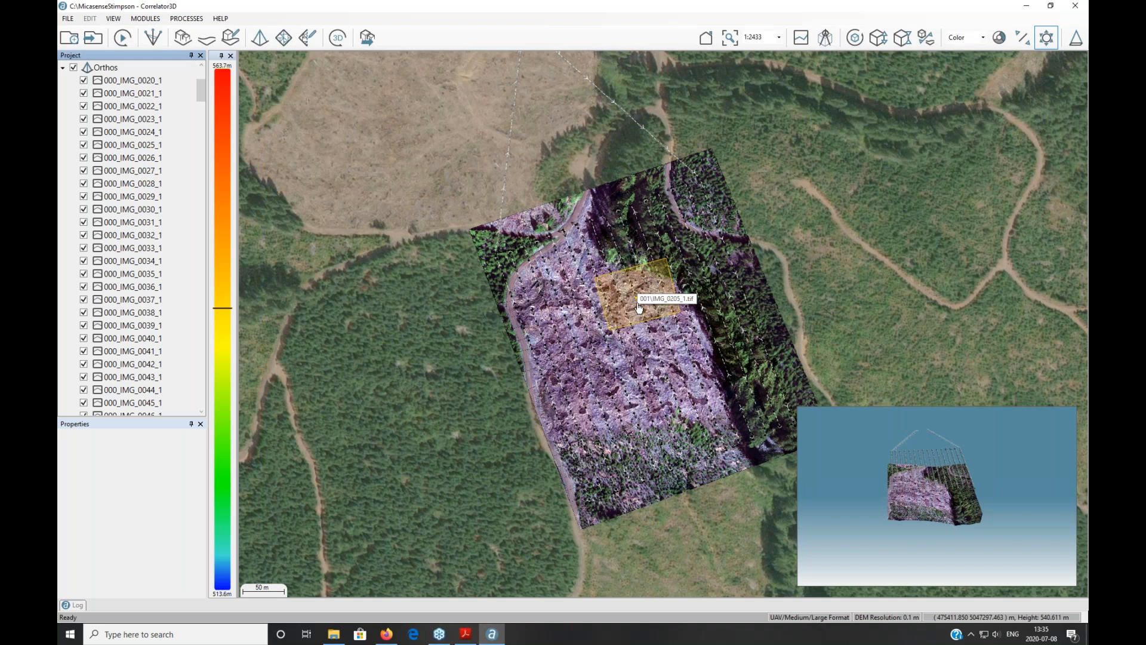
{"action": "left_click", "coordinate": [146, 82]}
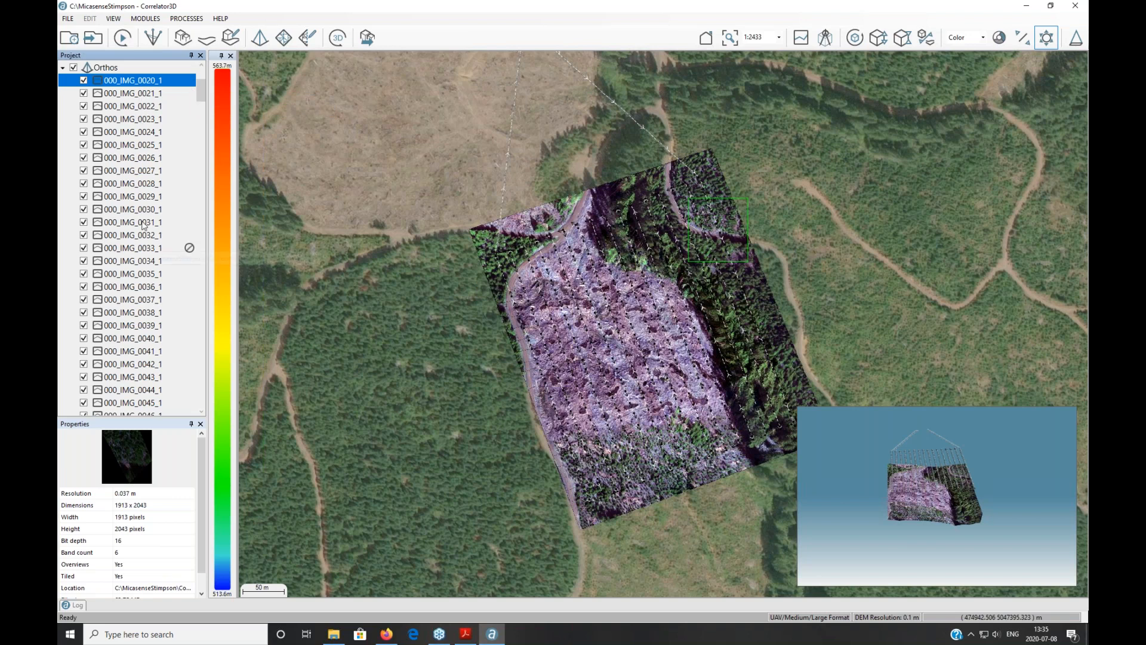
{"action": "scroll", "coordinate": [143, 185], "scroll_direction": "down", "scroll_amount": 5}
{"action": "left_click_drag", "start_coordinate": [198, 107], "coordinate": [202, 386]}
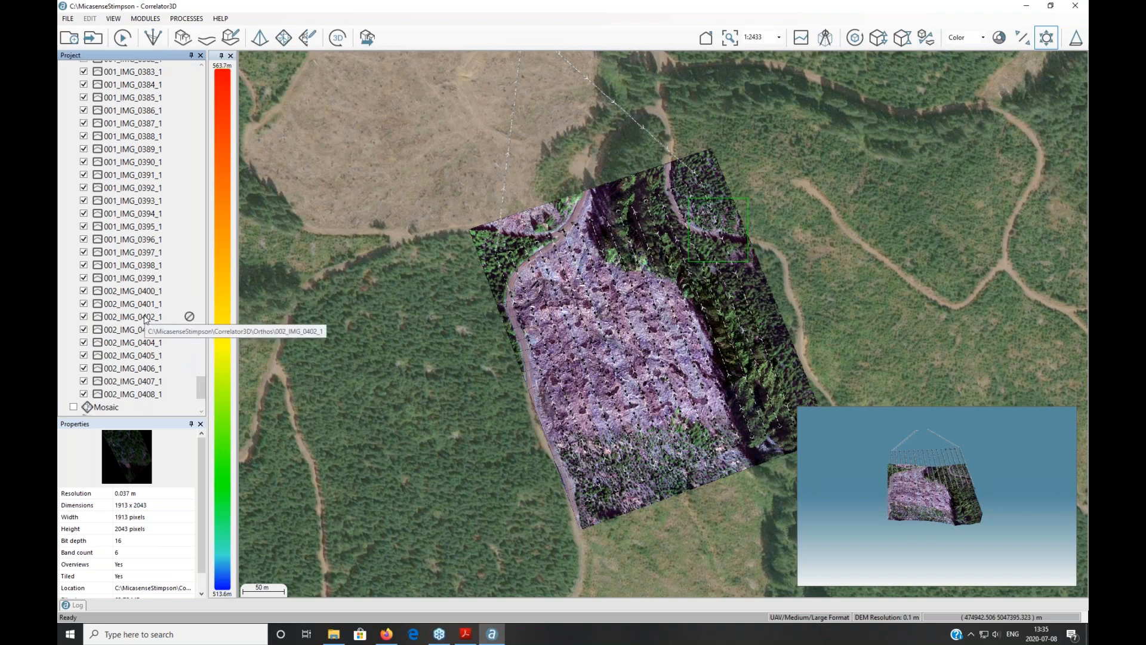
{"action": "left_click", "coordinate": [187, 319], "text": "shift"}
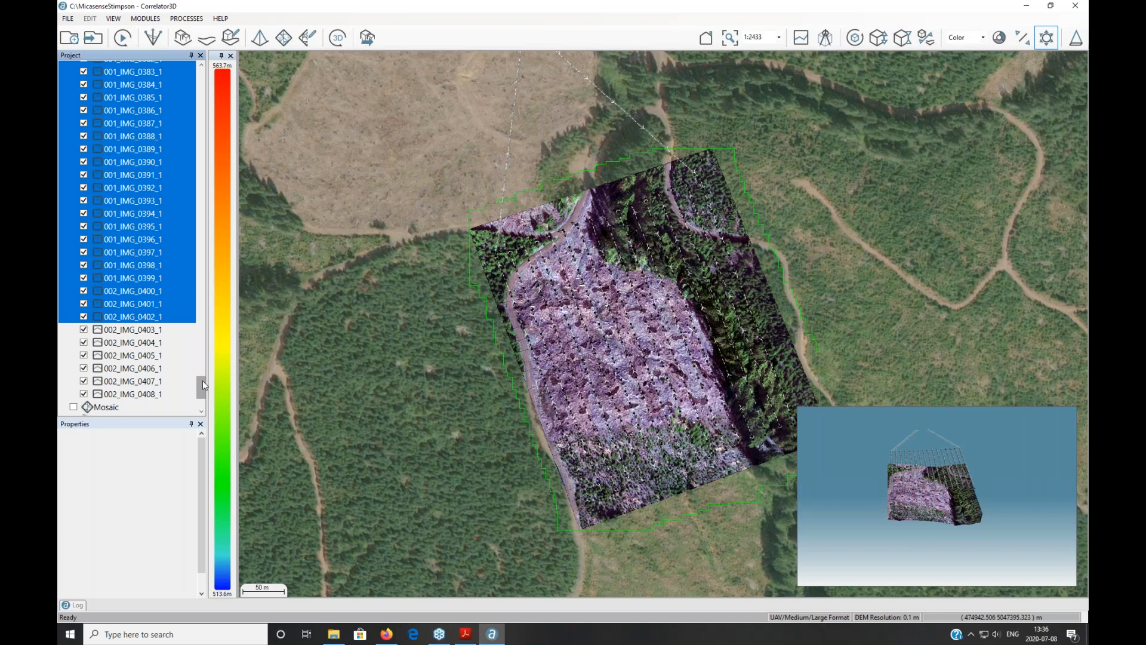
Expand Caméra 1 (MicaSense Altum) and its FlightLine 0 in the project tree to inspect the individual images.
{"action": "left_click_drag", "start_coordinate": [202, 384], "coordinate": [210, 69]}
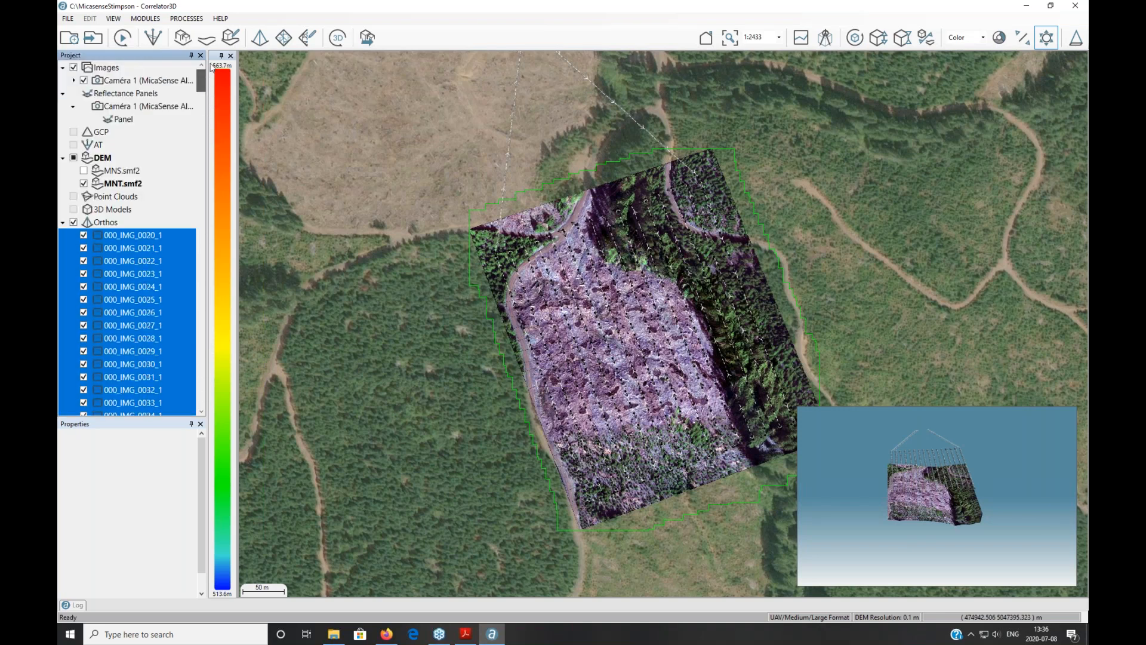
{"action": "left_click", "coordinate": [74, 81]}
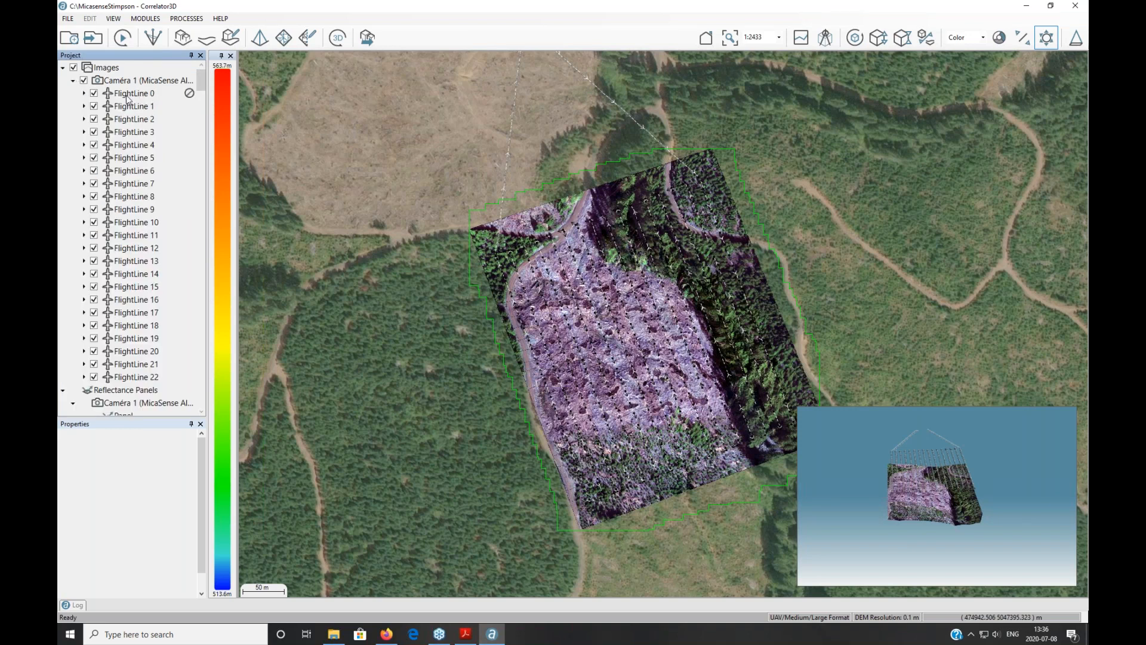
{"action": "left_click", "coordinate": [83, 94]}
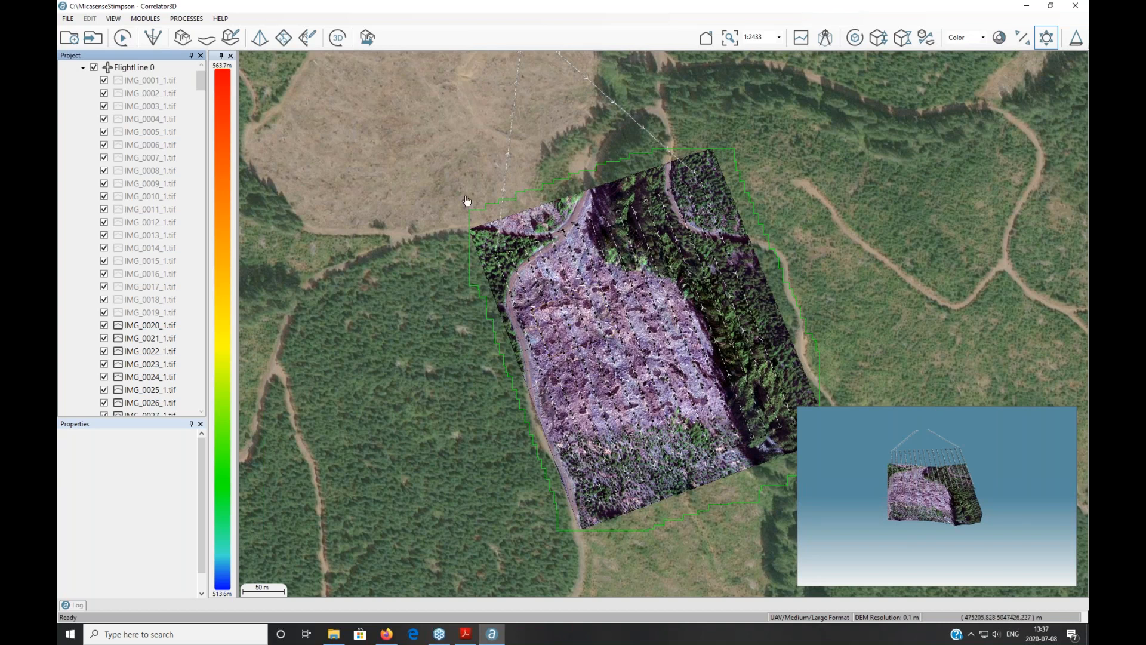
Review the Mosaic Creation settings and close them without processing.
{"action": "left_click", "coordinate": [283, 39]}
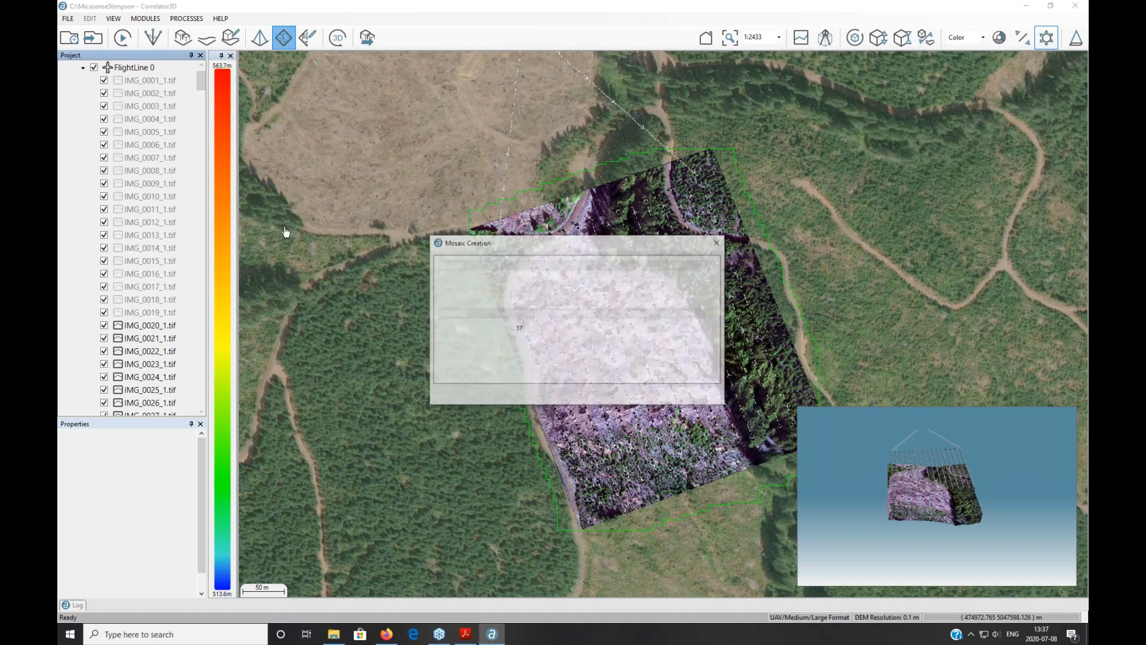
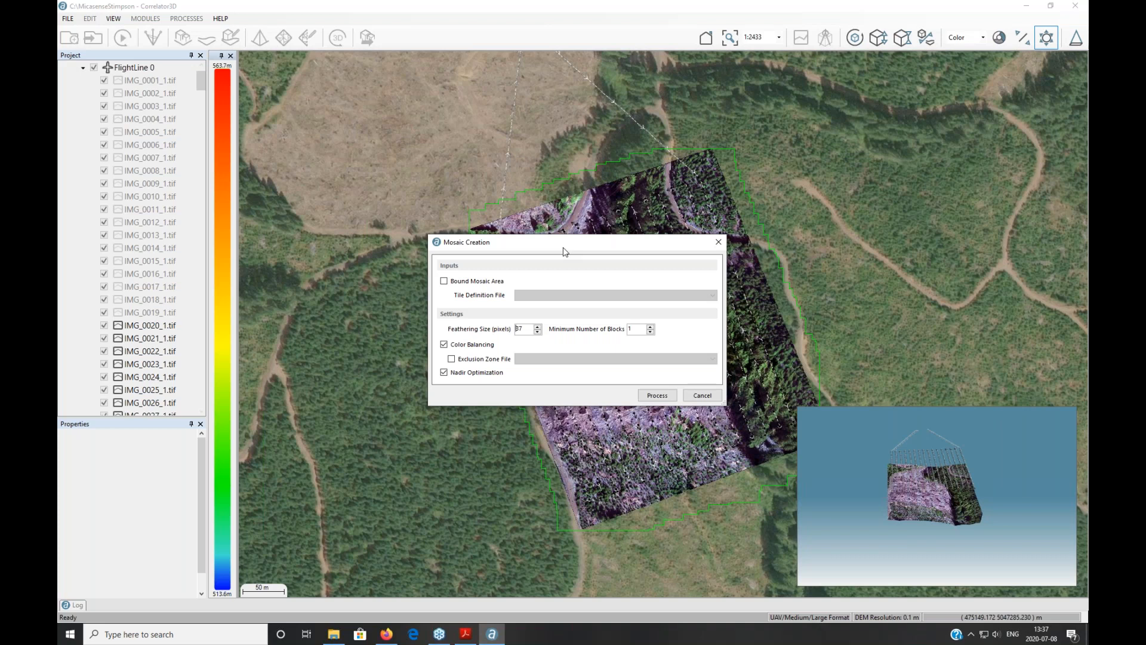
{"action": "left_click", "coordinate": [717, 243]}
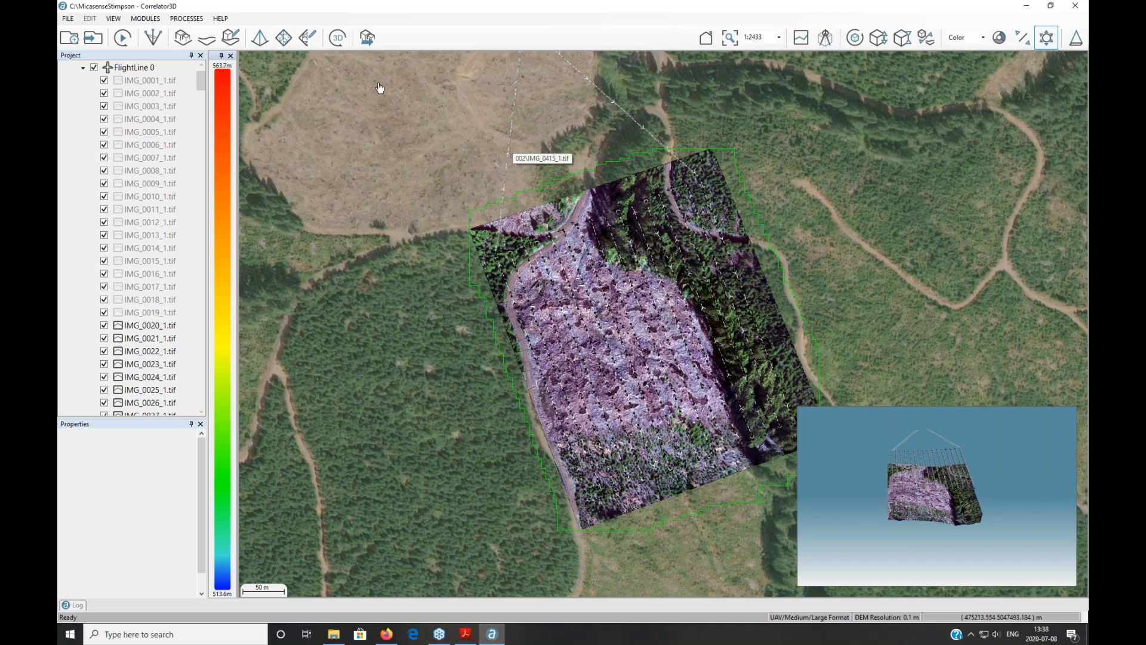
Load the mosaic for editing, select its block and start seamline editing on it.
{"action": "left_click", "coordinate": [307, 38]}
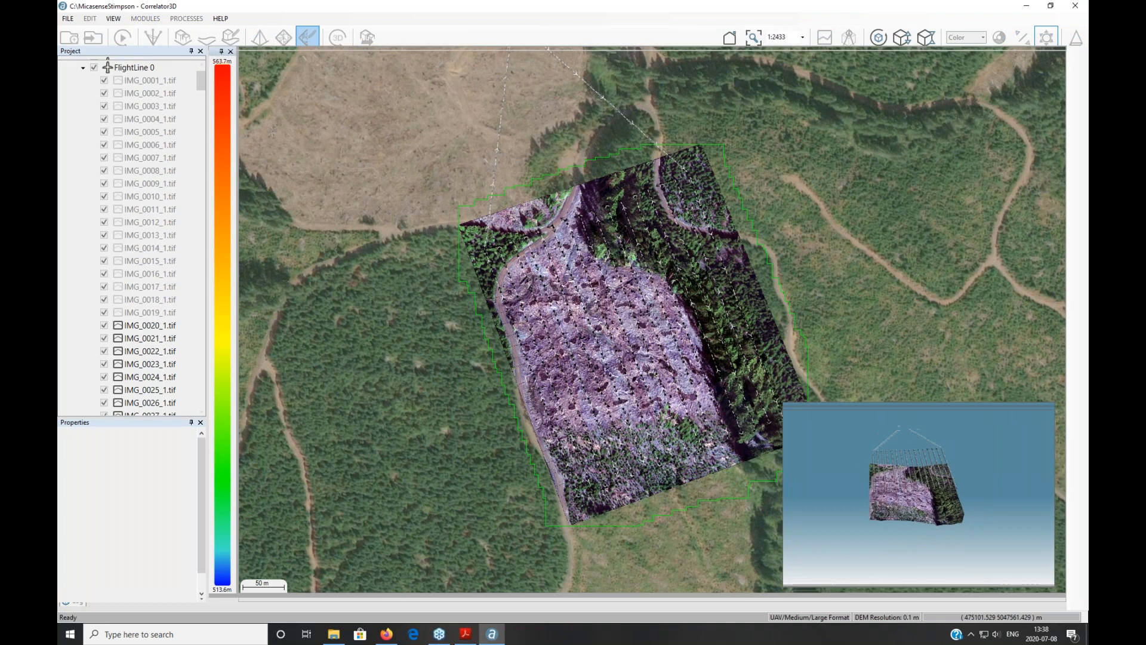
{"action": "key", "text": "Return"}
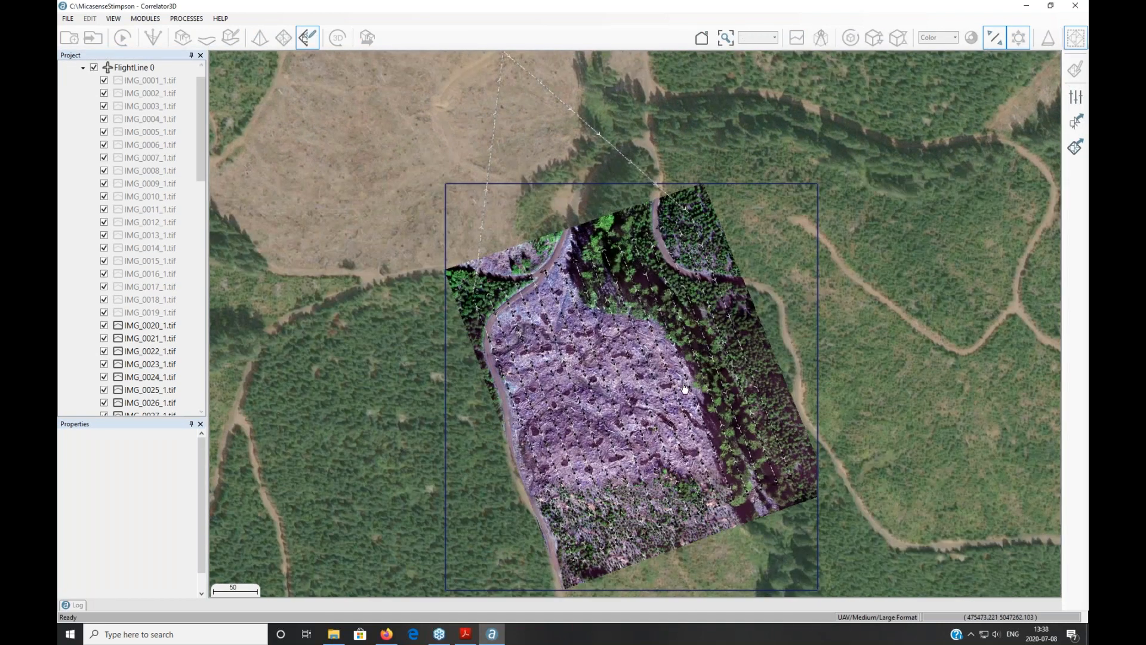
{"action": "left_click", "coordinate": [1070, 70]}
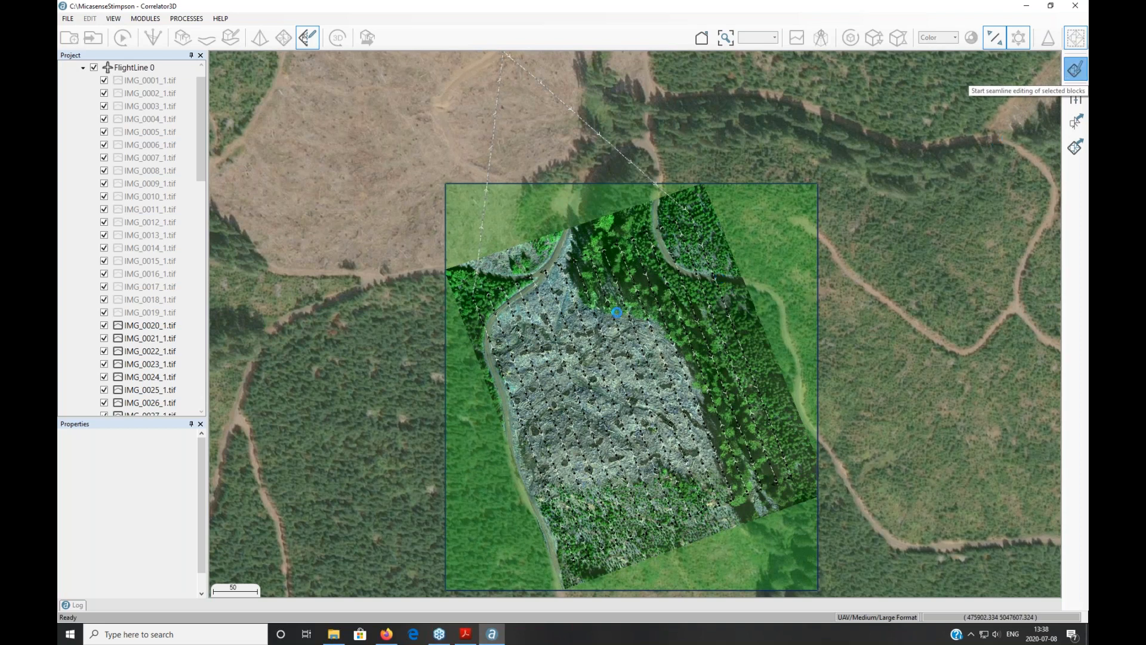
{"action": "left_click", "coordinate": [1076, 70]}
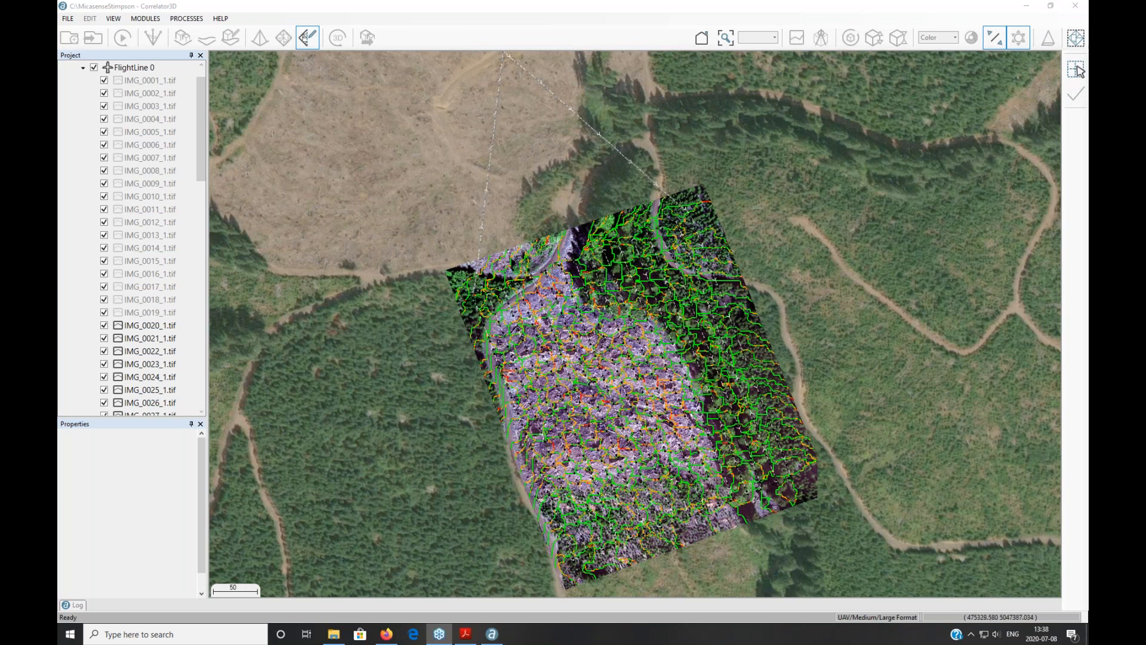
Try reshaping the seamline at the road fork near the mosaic's northern edge, then cancel the edit.
{"action": "left_click", "coordinate": [564, 269]}
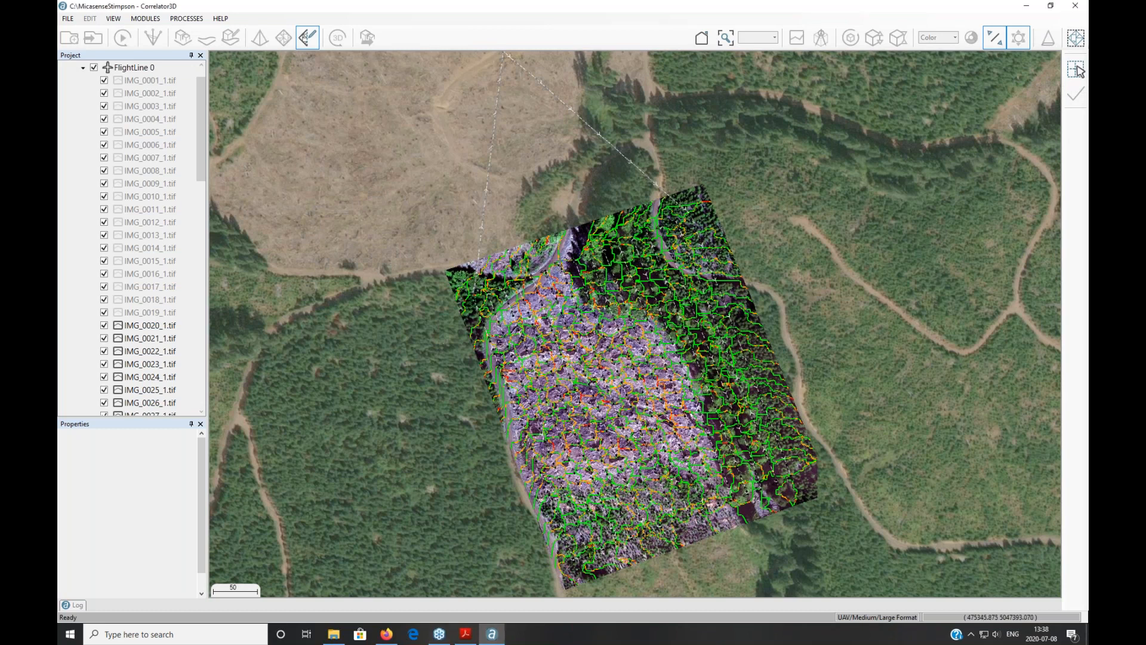
{"action": "scroll", "coordinate": [633, 298], "scroll_direction": "up", "scroll_amount": 5}
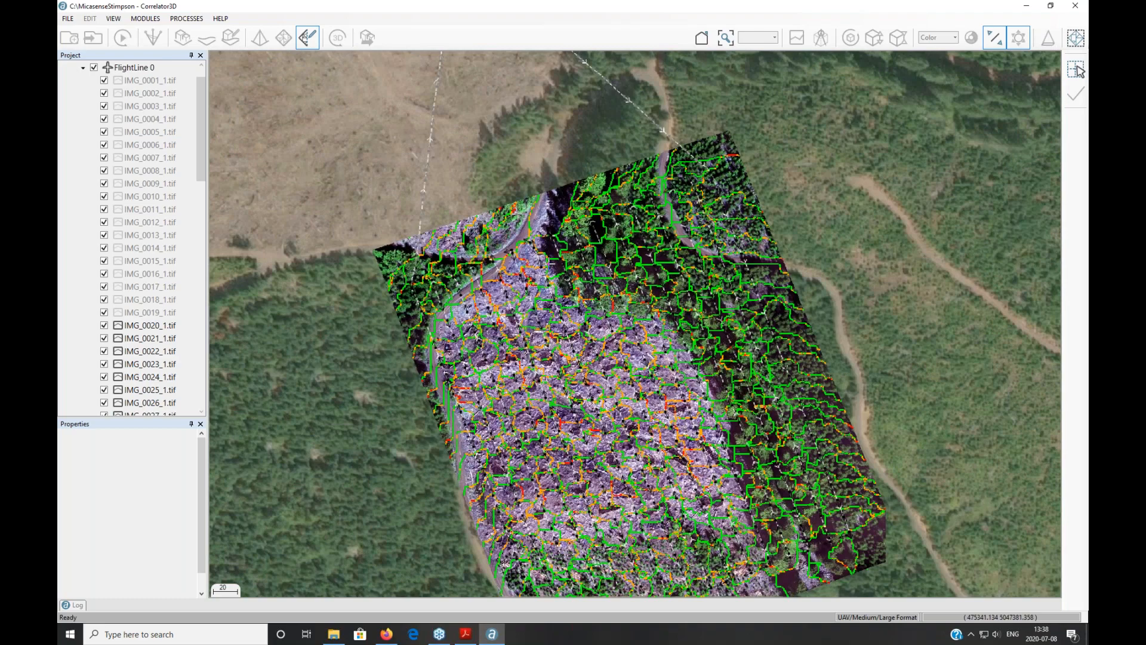
{"action": "scroll", "coordinate": [634, 324], "scroll_direction": "up", "scroll_amount": 3}
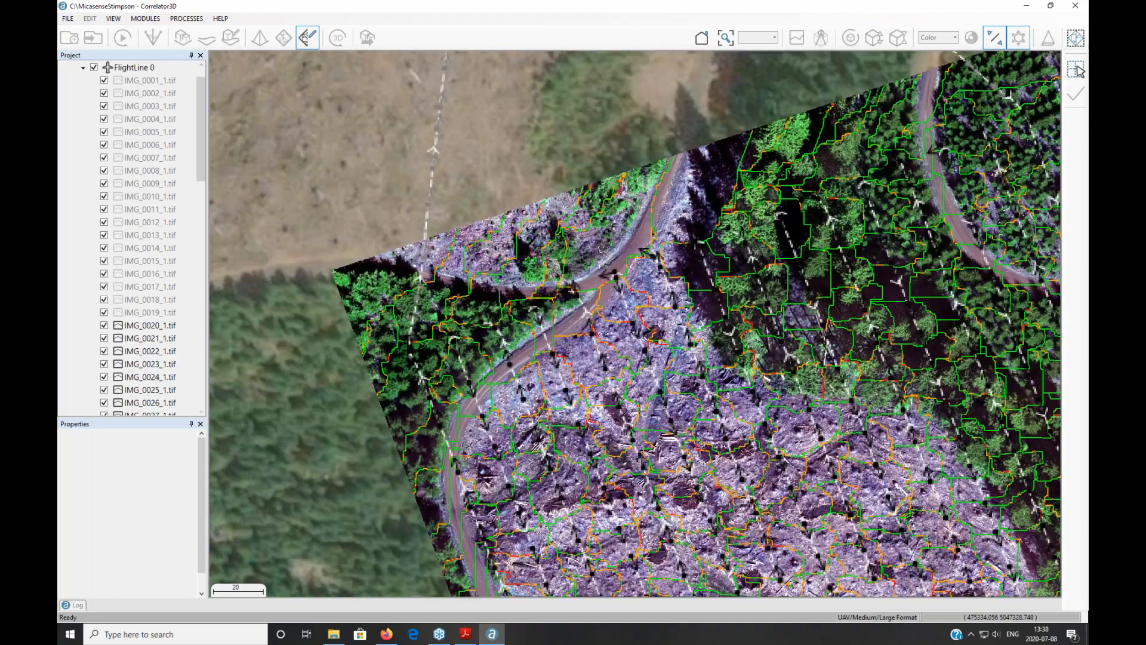
{"action": "scroll", "coordinate": [615, 310], "scroll_direction": "up", "scroll_amount": 3}
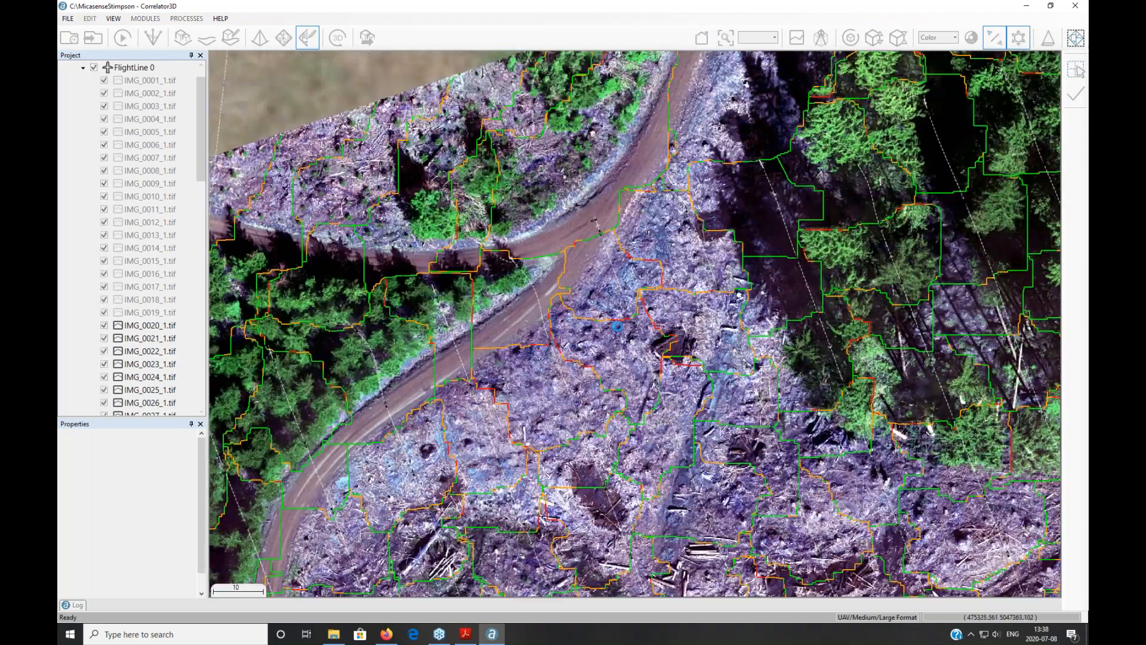
{"action": "scroll", "coordinate": [559, 227], "scroll_direction": "up", "scroll_amount": 3}
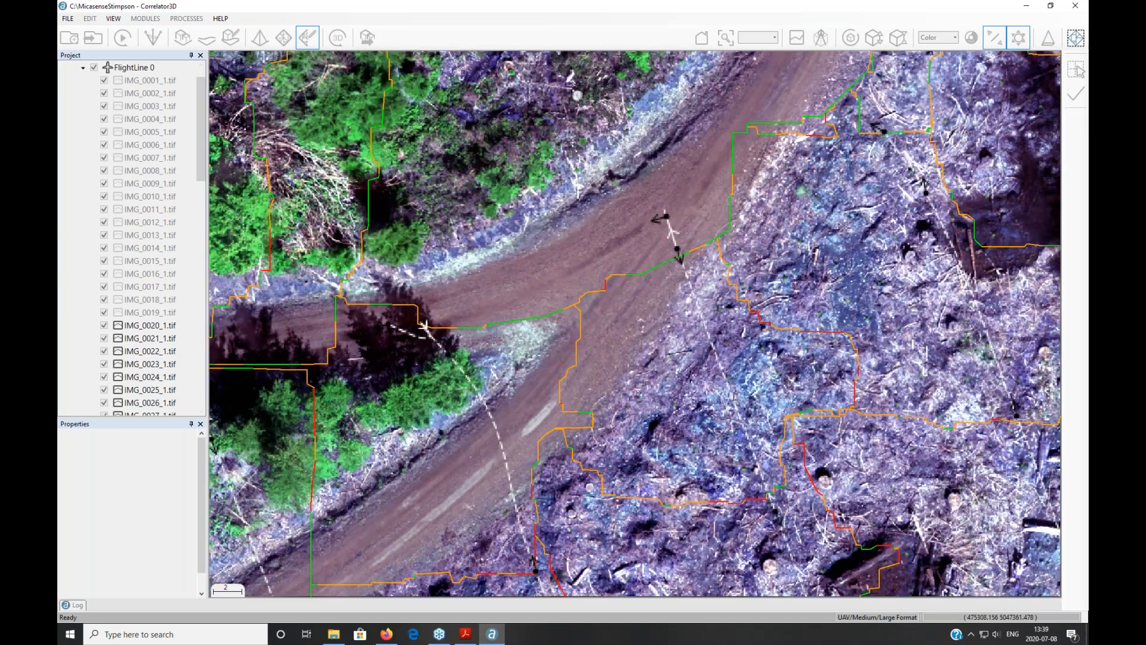
{"action": "left_click", "coordinate": [424, 325]}
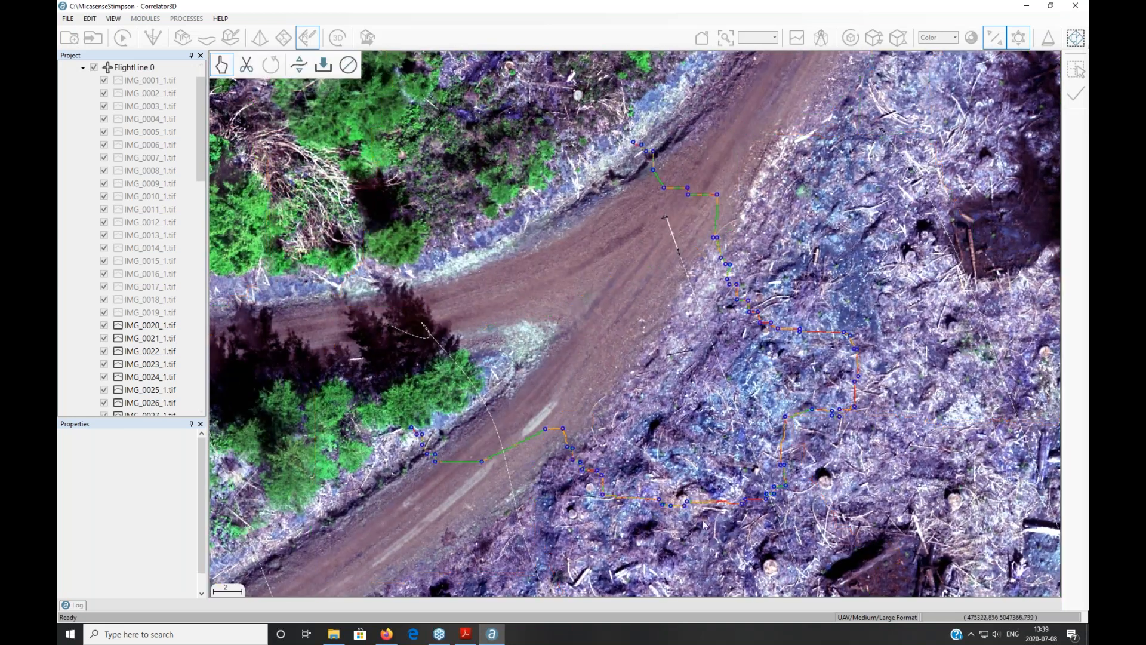
{"action": "left_click_drag", "start_coordinate": [565, 429], "coordinate": [620, 423]}
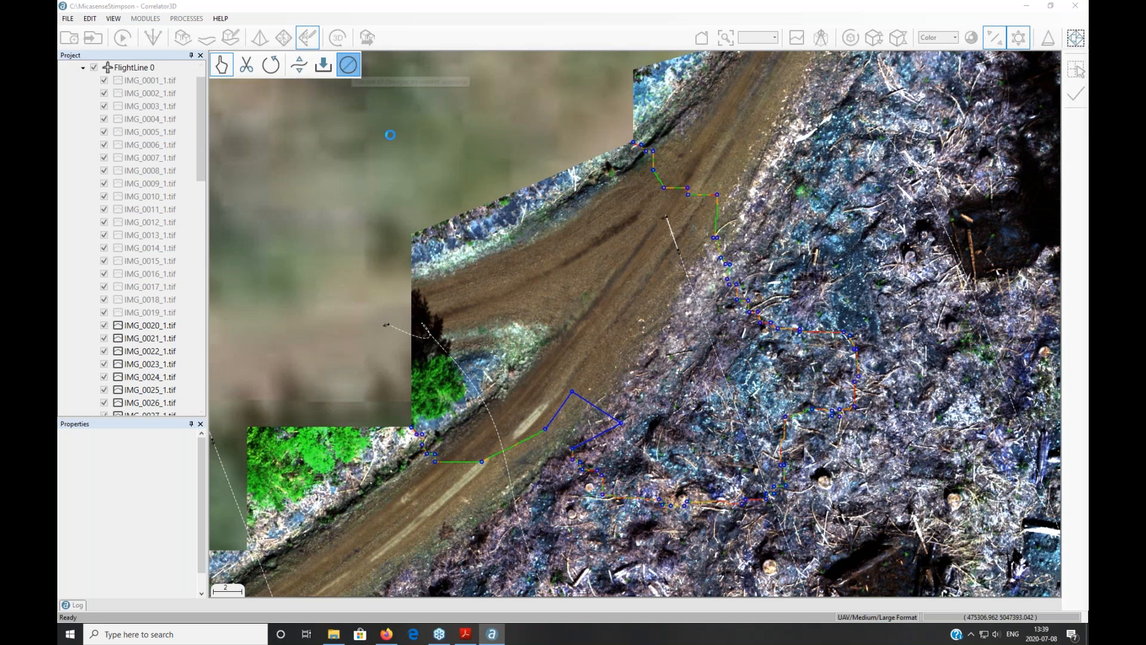
{"action": "left_click", "coordinate": [348, 65]}
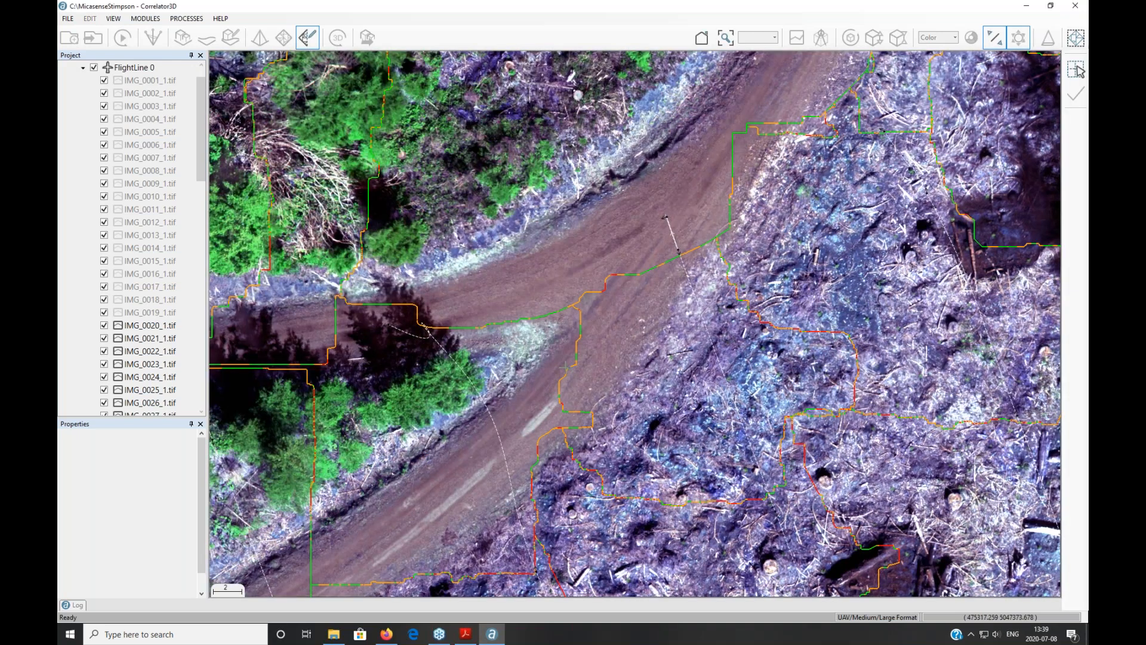
Leave mosaic editing, agreeing to unload the project.
{"action": "scroll", "coordinate": [566, 366], "scroll_direction": "down", "scroll_amount": 8}
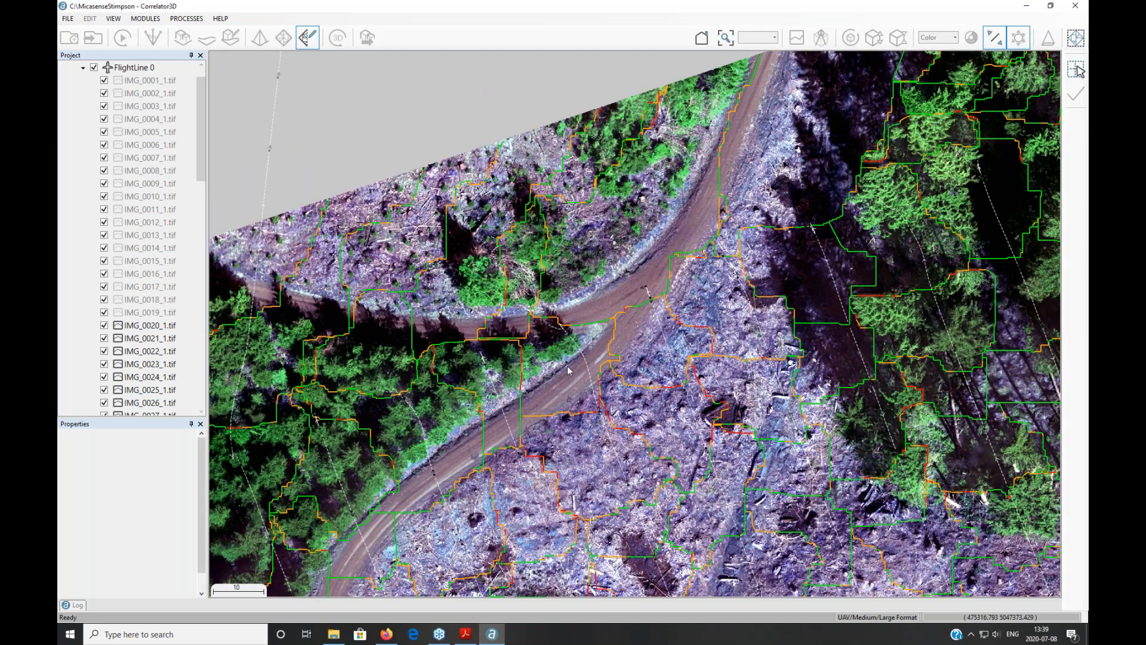
{"action": "scroll", "coordinate": [573, 372], "scroll_direction": "down", "scroll_amount": 5}
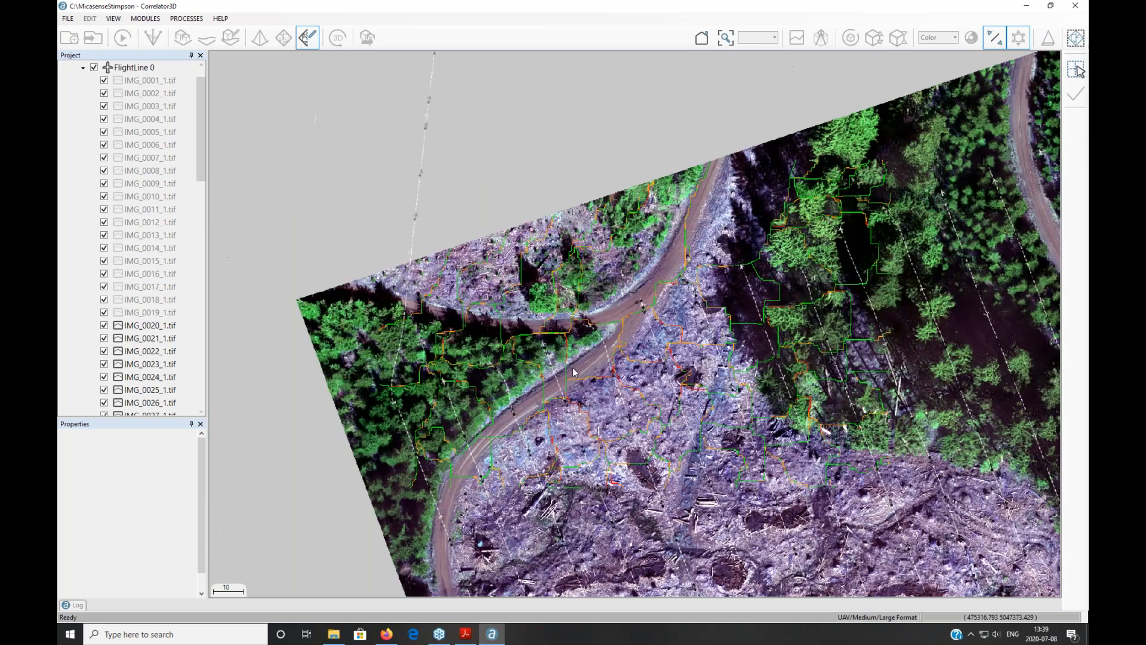
{"action": "left_click_drag", "start_coordinate": [641, 389], "coordinate": [546, 337]}
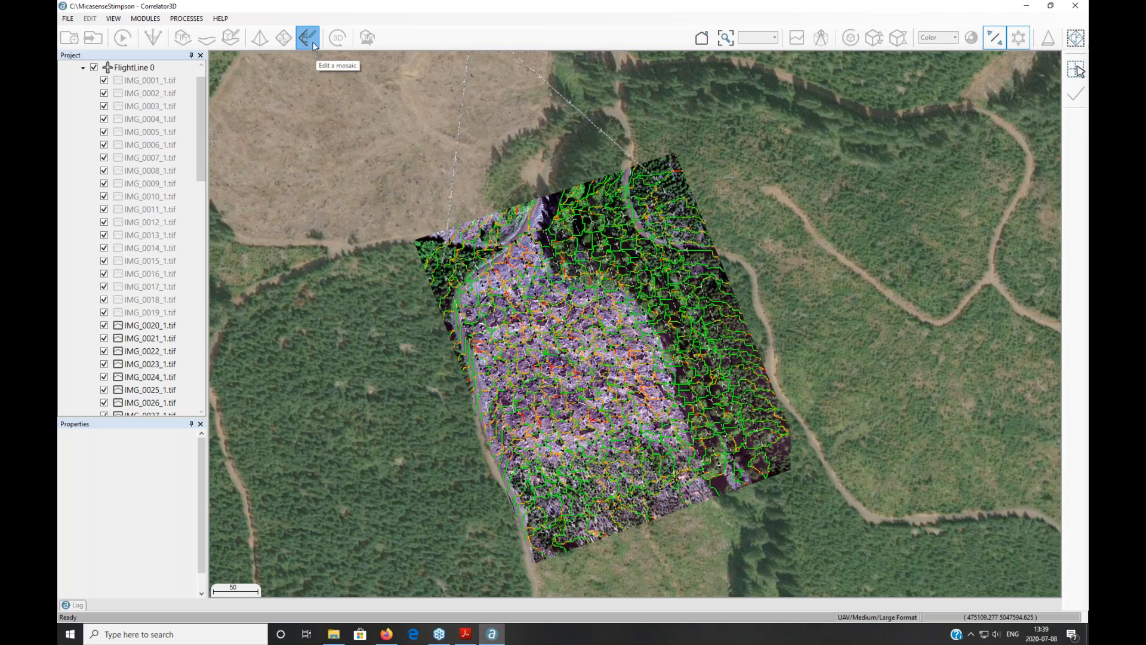
{"action": "left_click", "coordinate": [314, 44]}
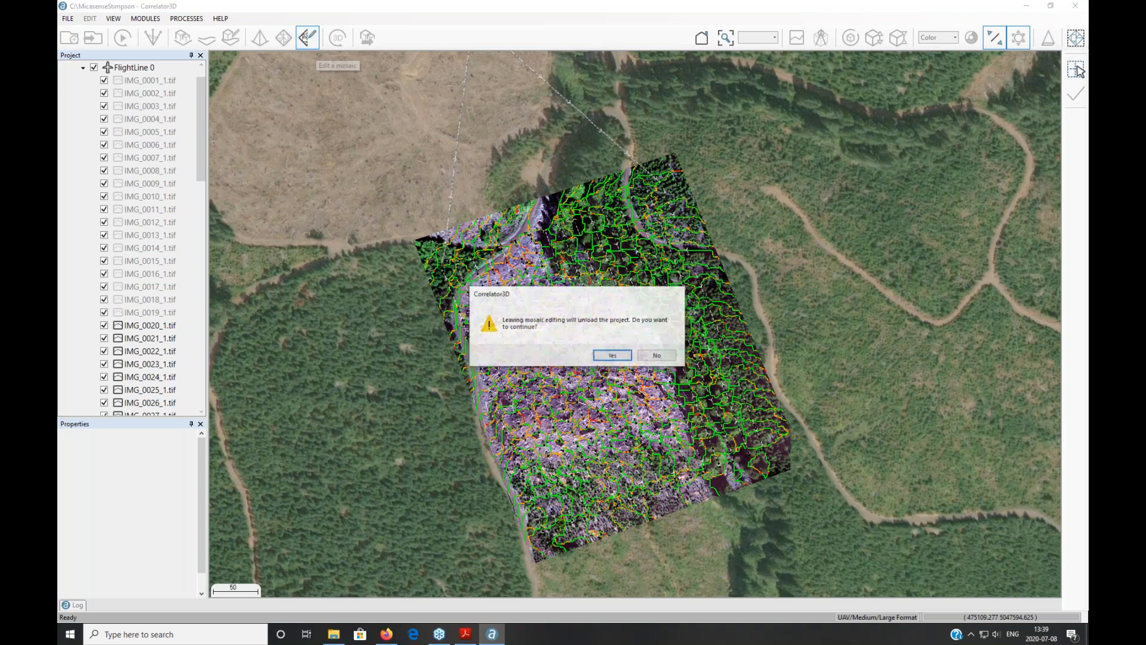
{"action": "left_click", "coordinate": [598, 358]}
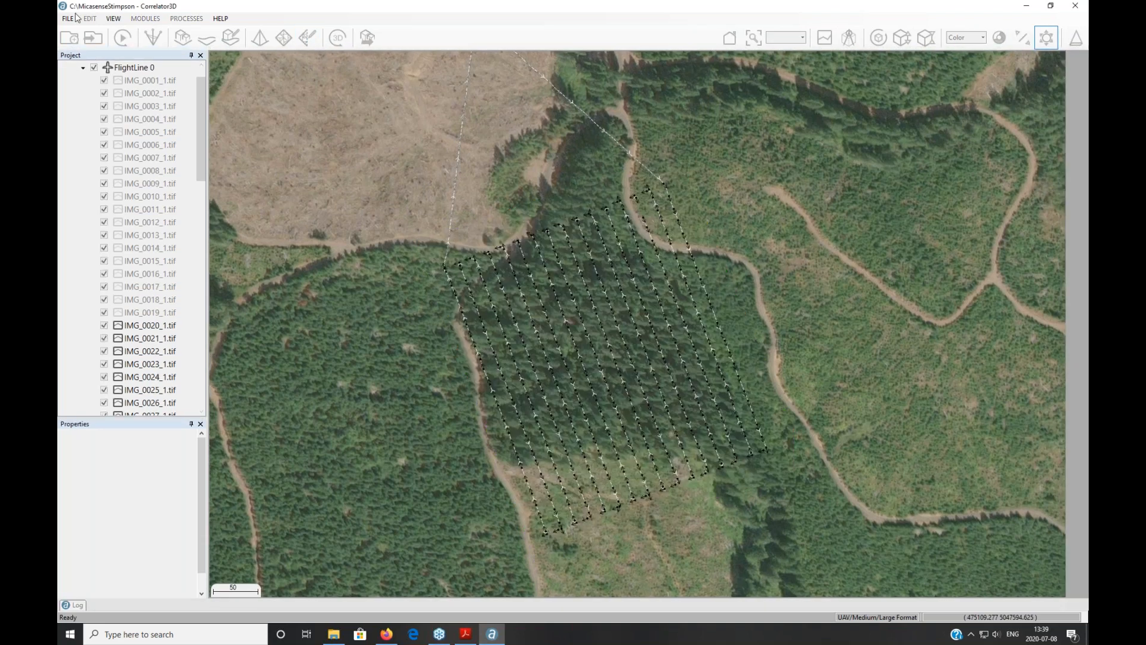
Open the Mosaic Export settings and set the mosaic type to Reflectance.
{"action": "left_click", "coordinate": [68, 18]}
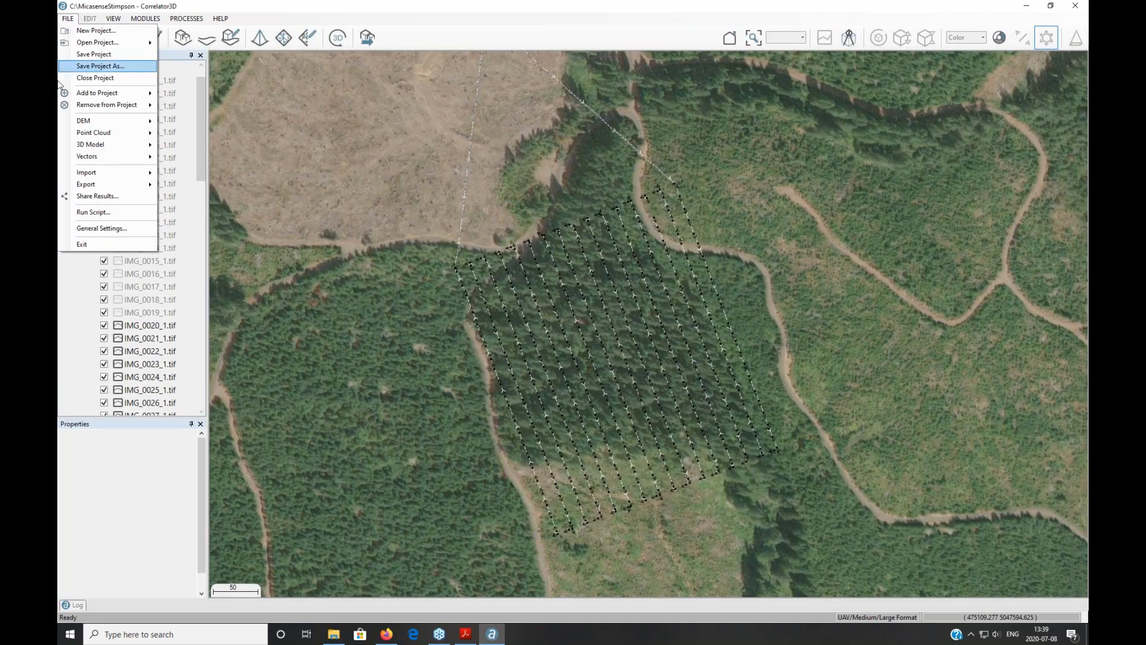
{"action": "mouse_move", "coordinate": [102, 184]}
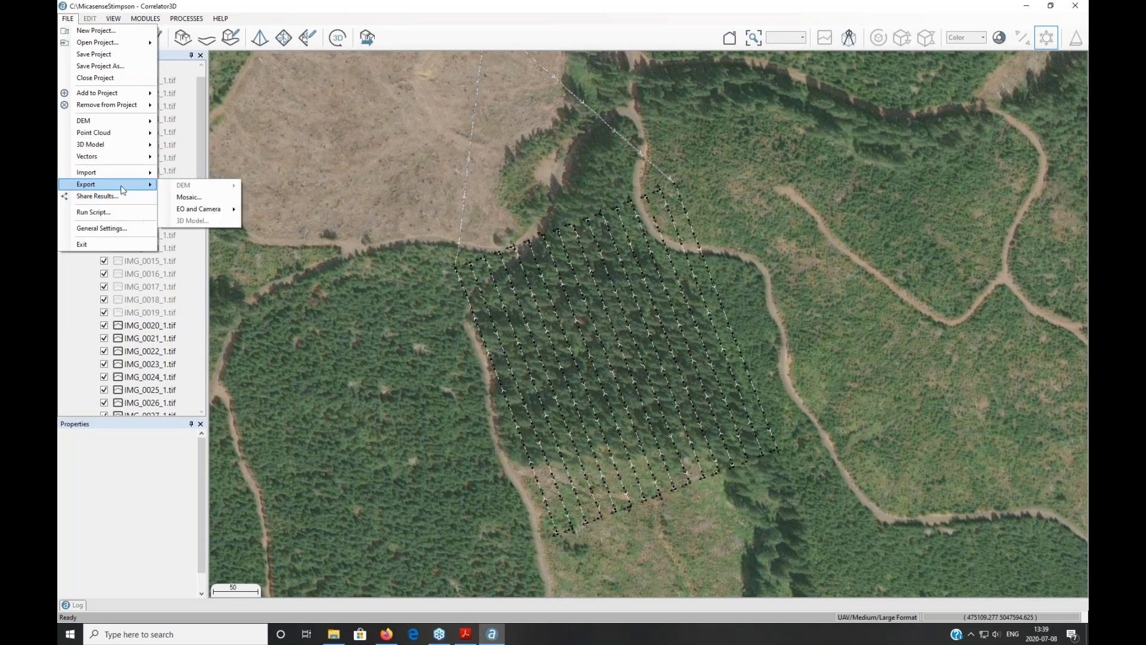
{"action": "left_click", "coordinate": [214, 203]}
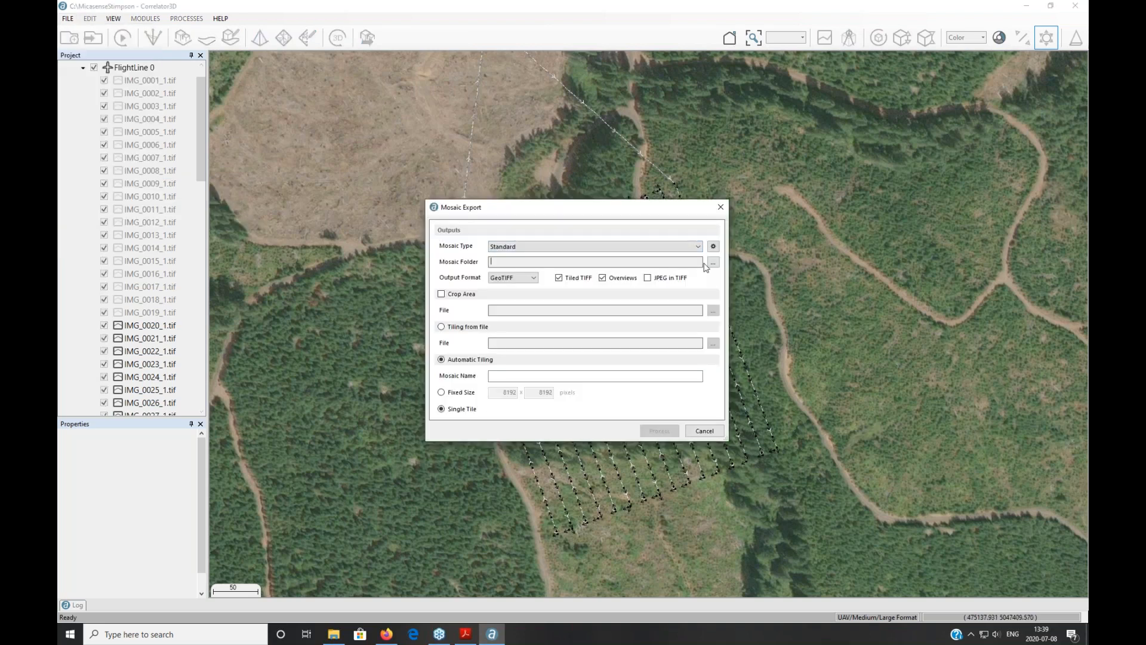
{"action": "left_click", "coordinate": [560, 247]}
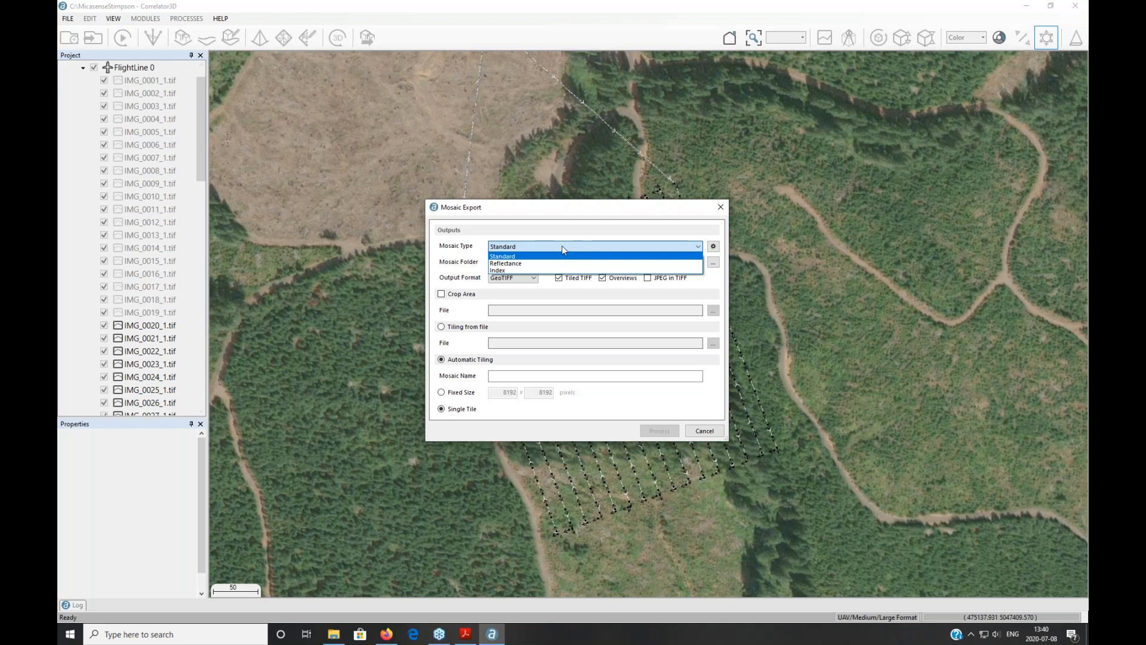
{"action": "key", "text": "Down"}
{"action": "key", "text": "Return"}
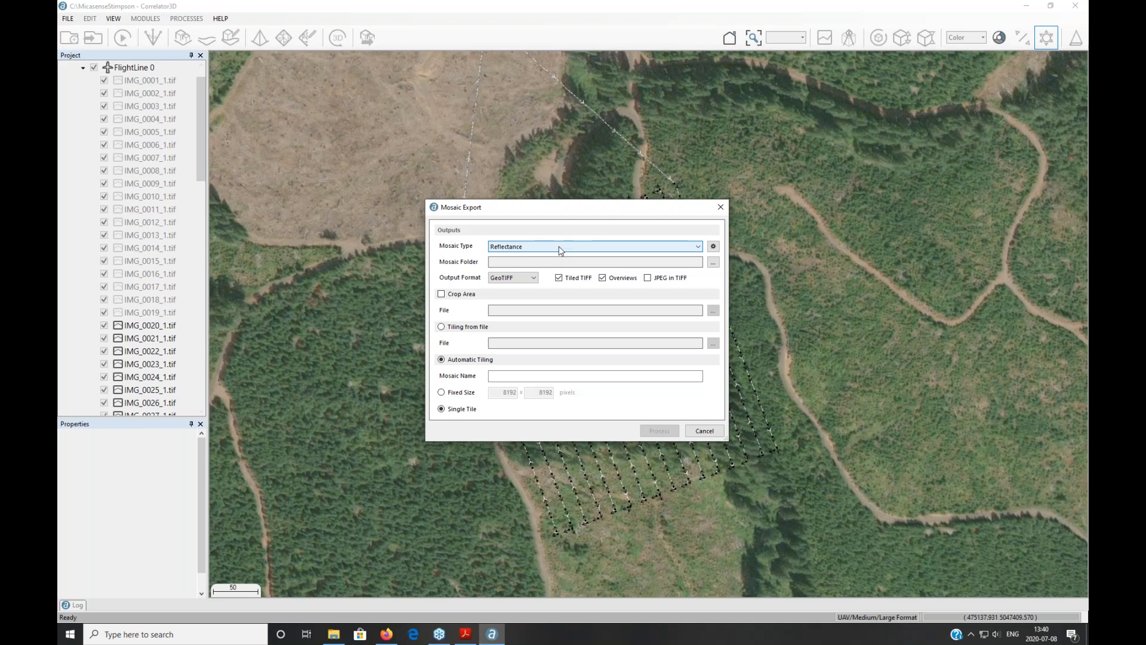
Set the mosaic type to Index and try a custom index formula (a+b) with Imagery Band 1 as a and Imagery Band 2 as b.
{"action": "left_click", "coordinate": [559, 248]}
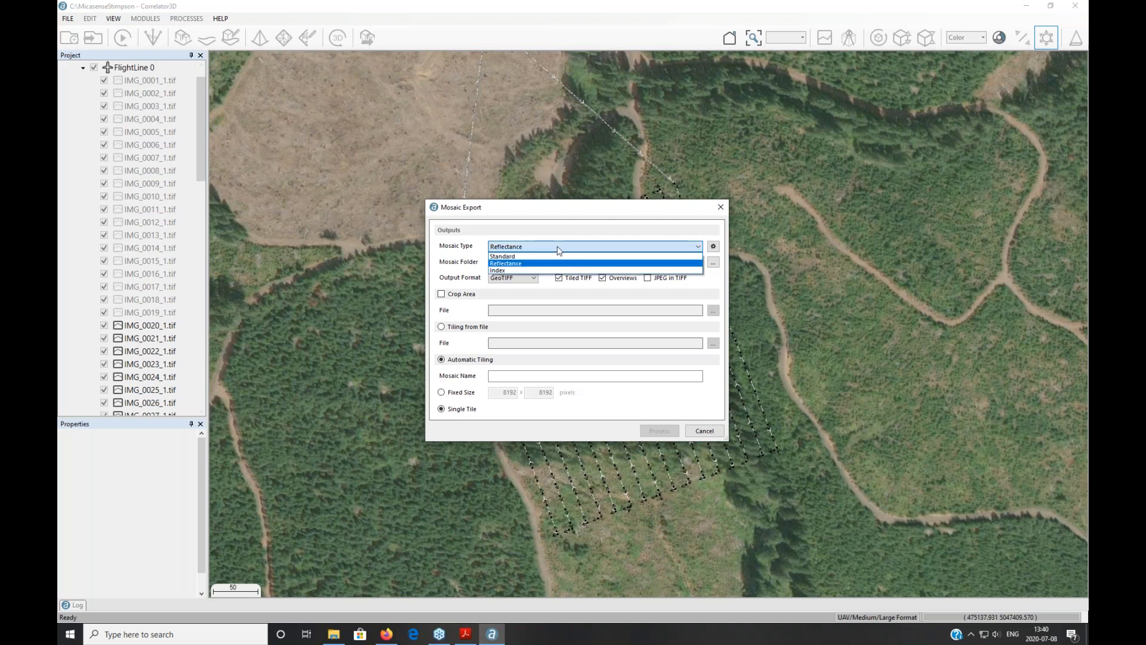
{"action": "left_click", "coordinate": [514, 271]}
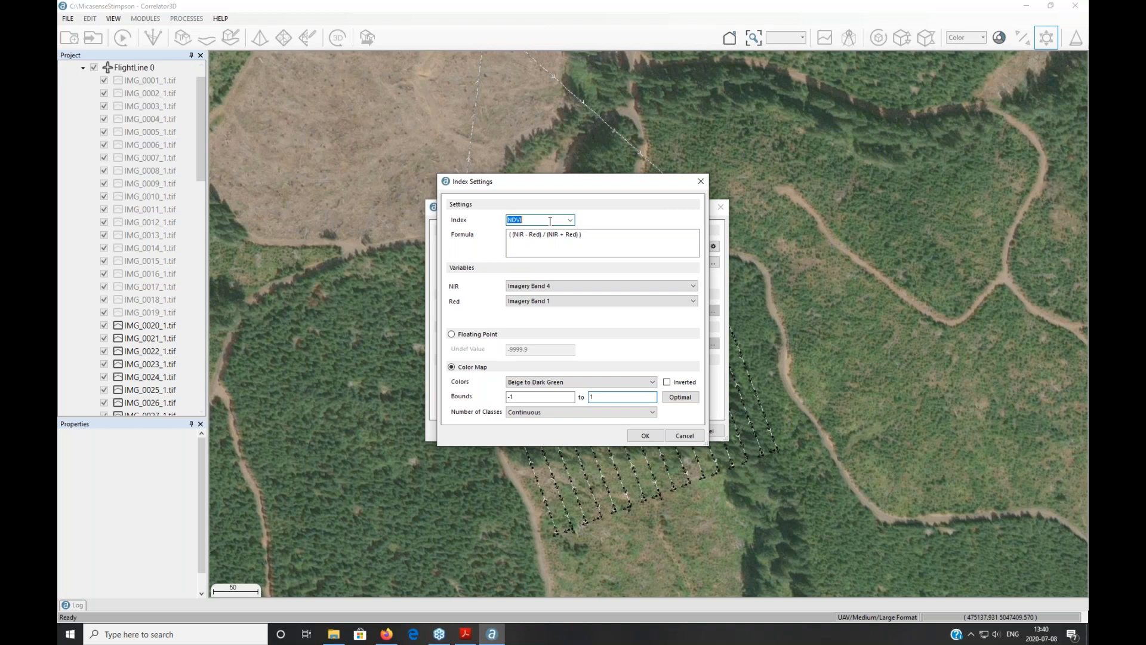
{"action": "left_click", "coordinate": [571, 220]}
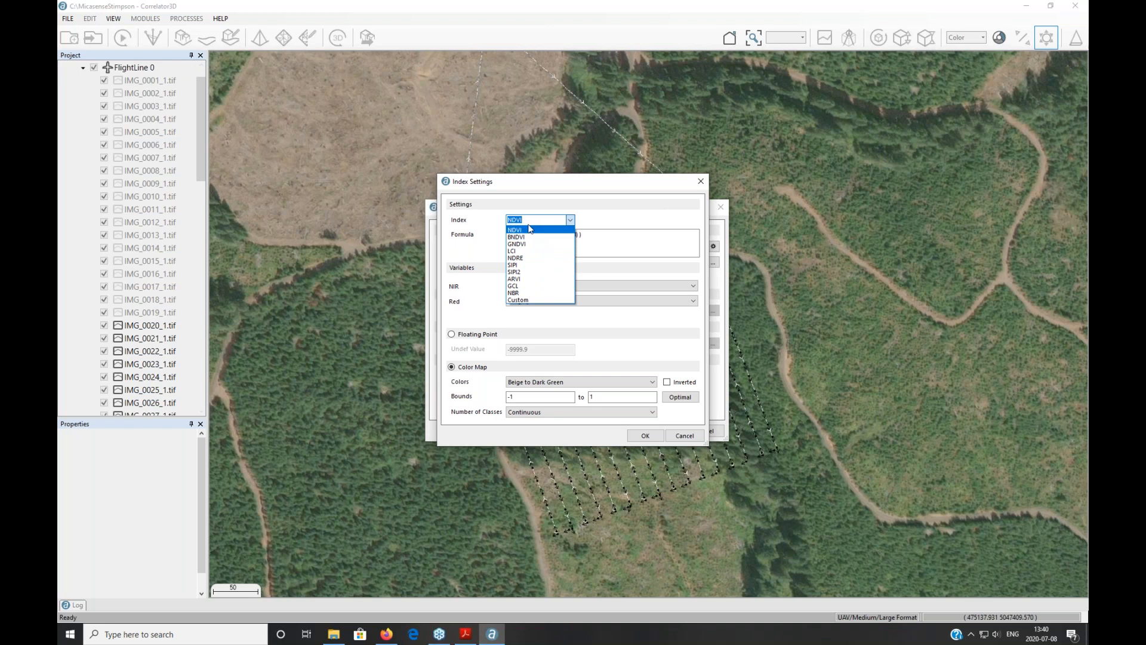
{"action": "left_click", "coordinate": [526, 301]}
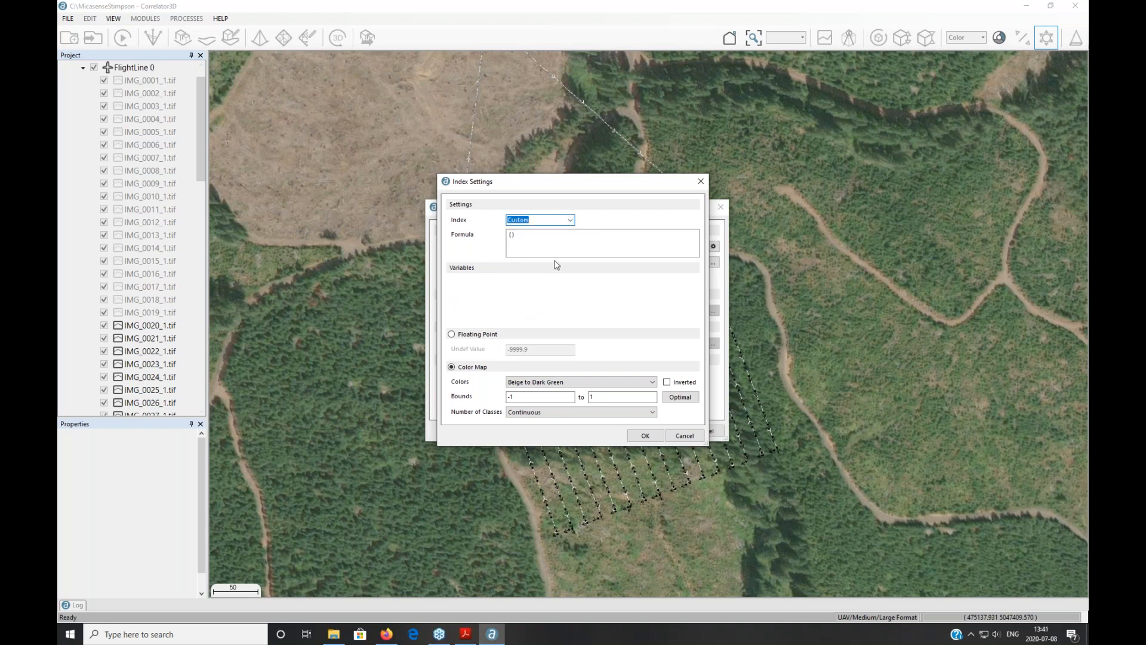
{"action": "left_click", "coordinate": [511, 234]}
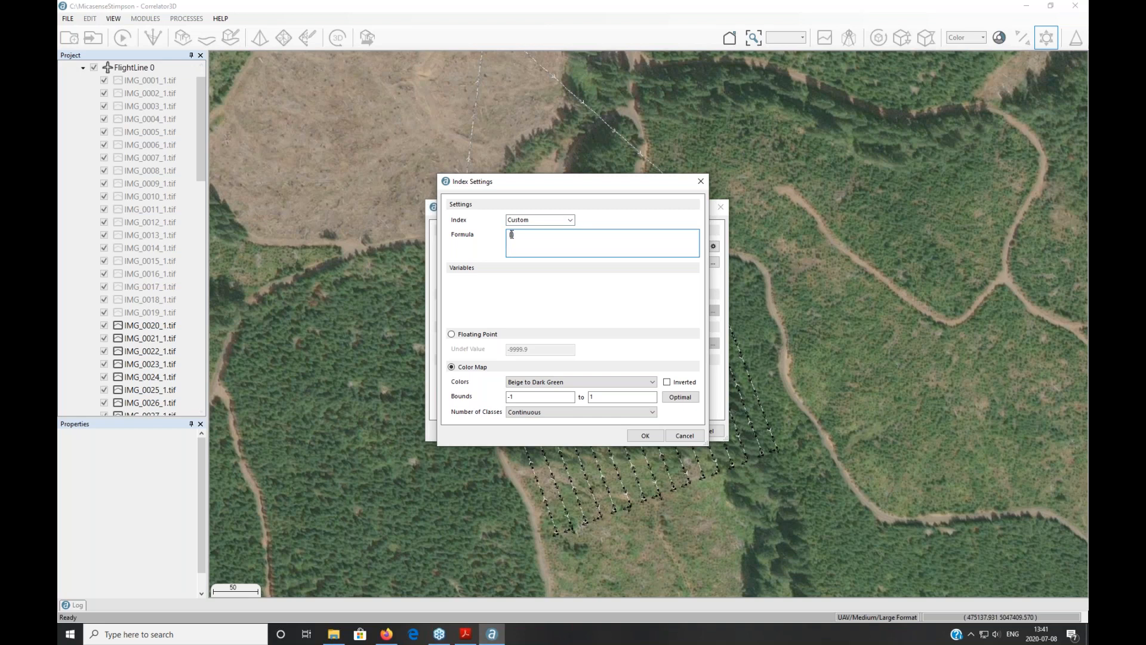
{"action": "type", "text": "a"}
{"action": "type", "text": "+1"}
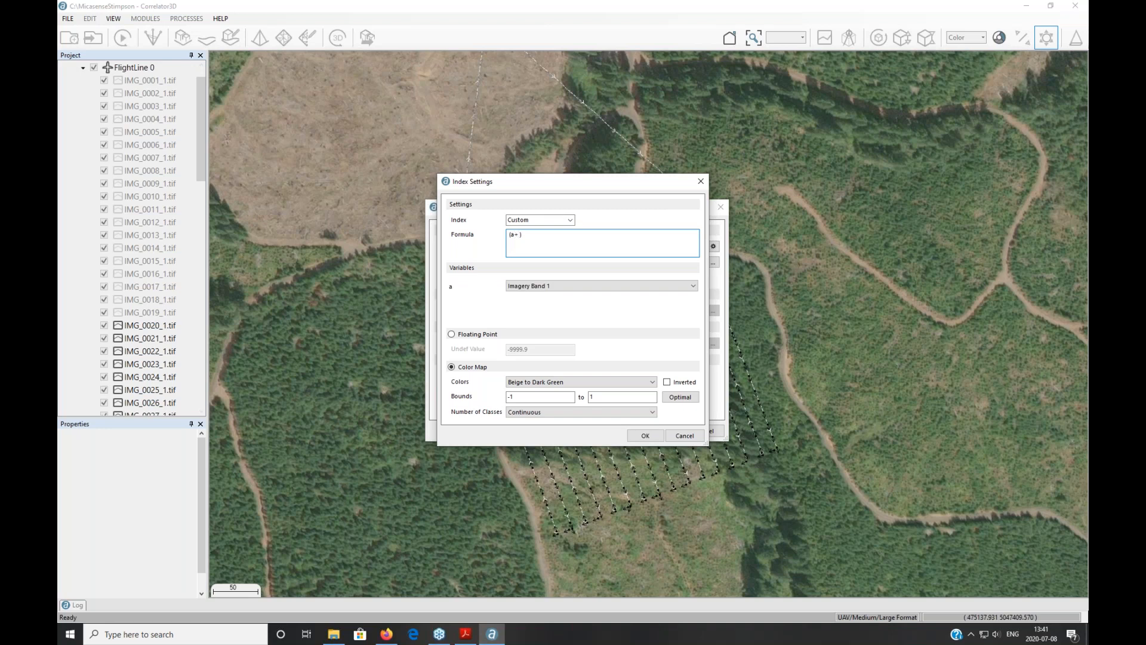
{"action": "type", "text": "b"}
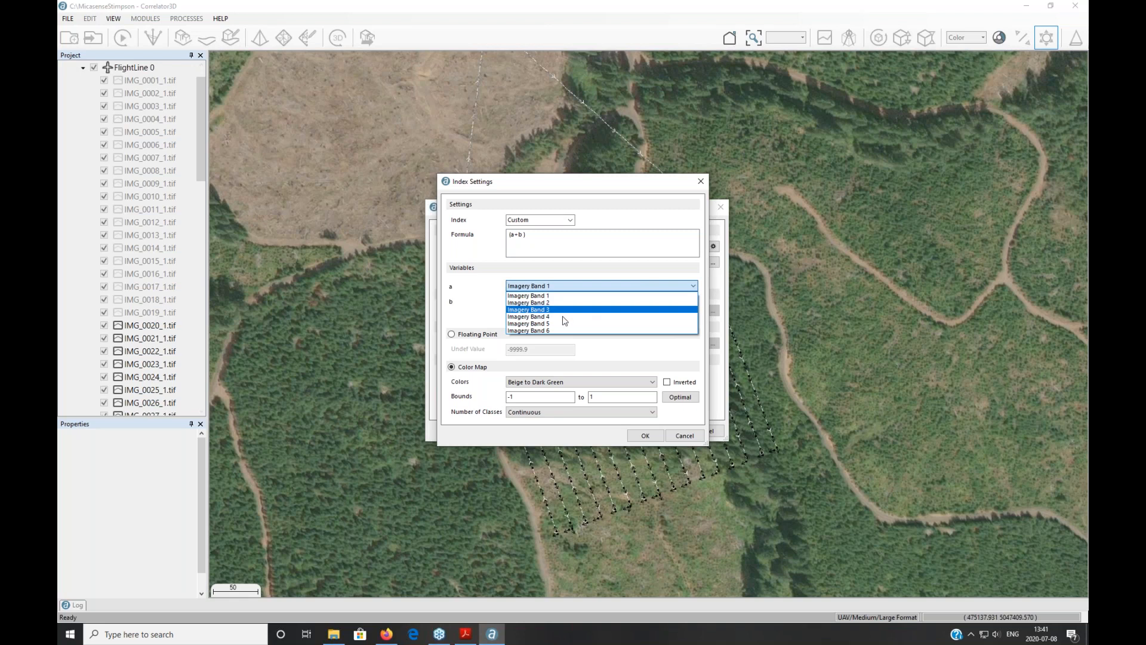
{"action": "left_click", "coordinate": [550, 295]}
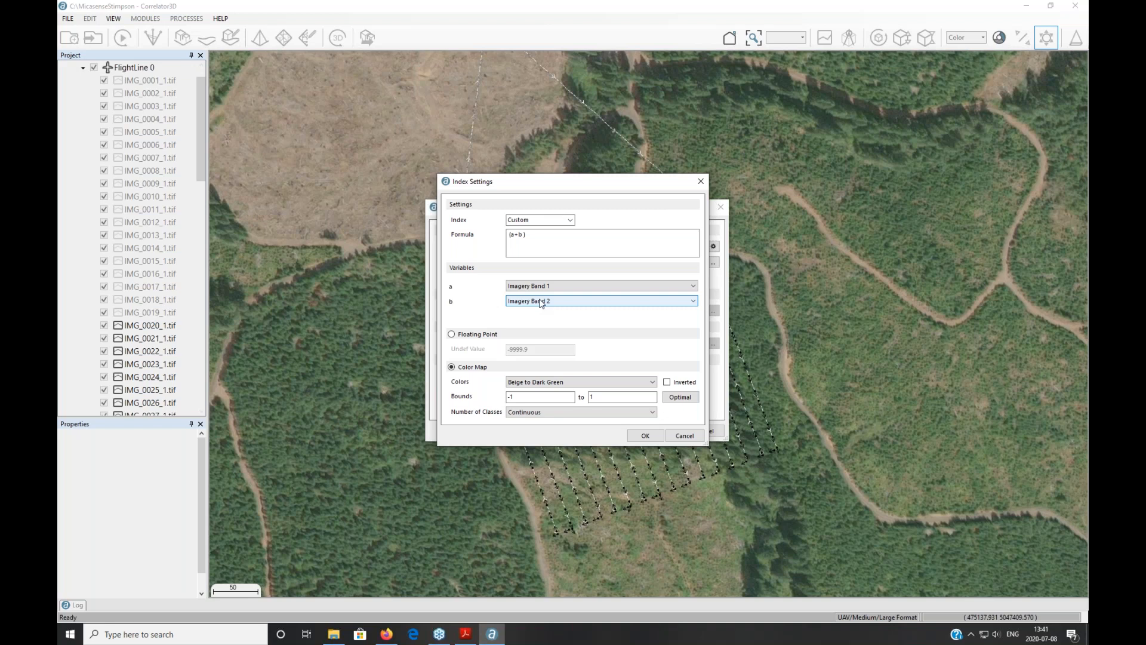
Switch the index to NDVI and assign Imagery Band 3 to its Red variable.
{"action": "left_click", "coordinate": [568, 219]}
{"action": "left_click", "coordinate": [567, 220]}
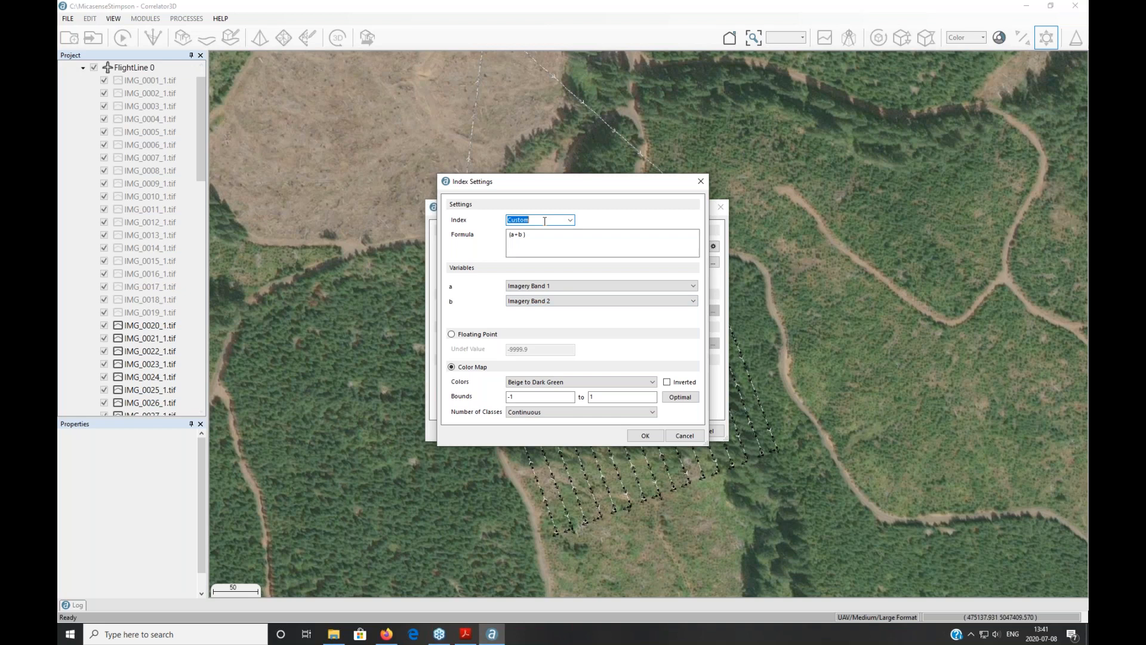
{"action": "left_click", "coordinate": [568, 219]}
{"action": "left_click", "coordinate": [567, 234]}
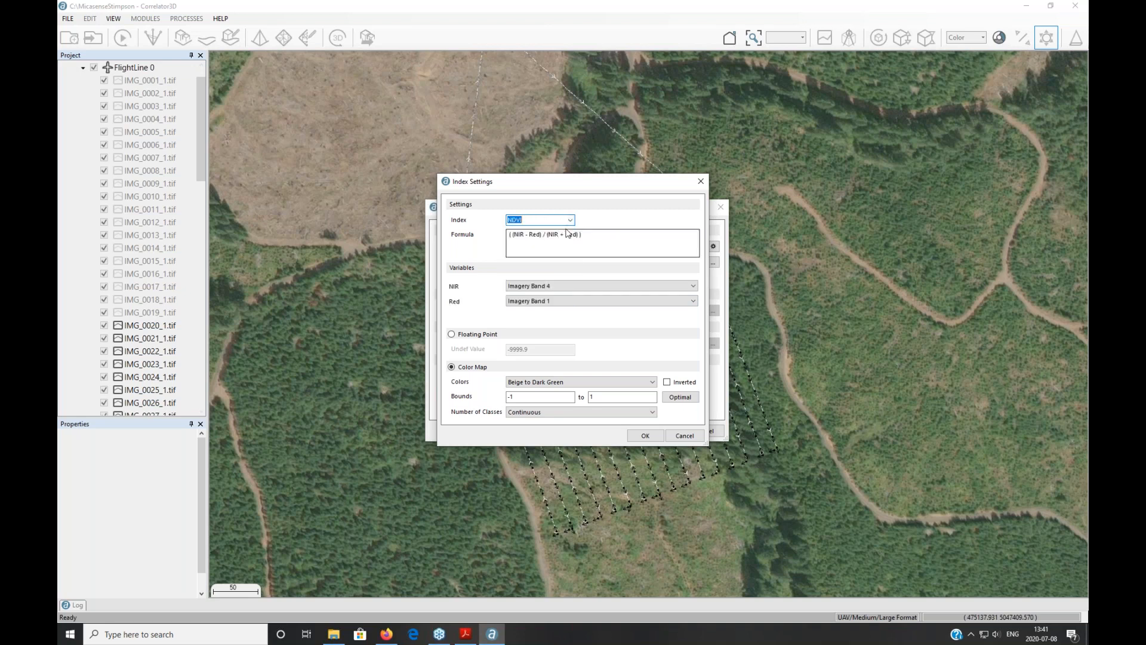
{"action": "left_click", "coordinate": [523, 302]}
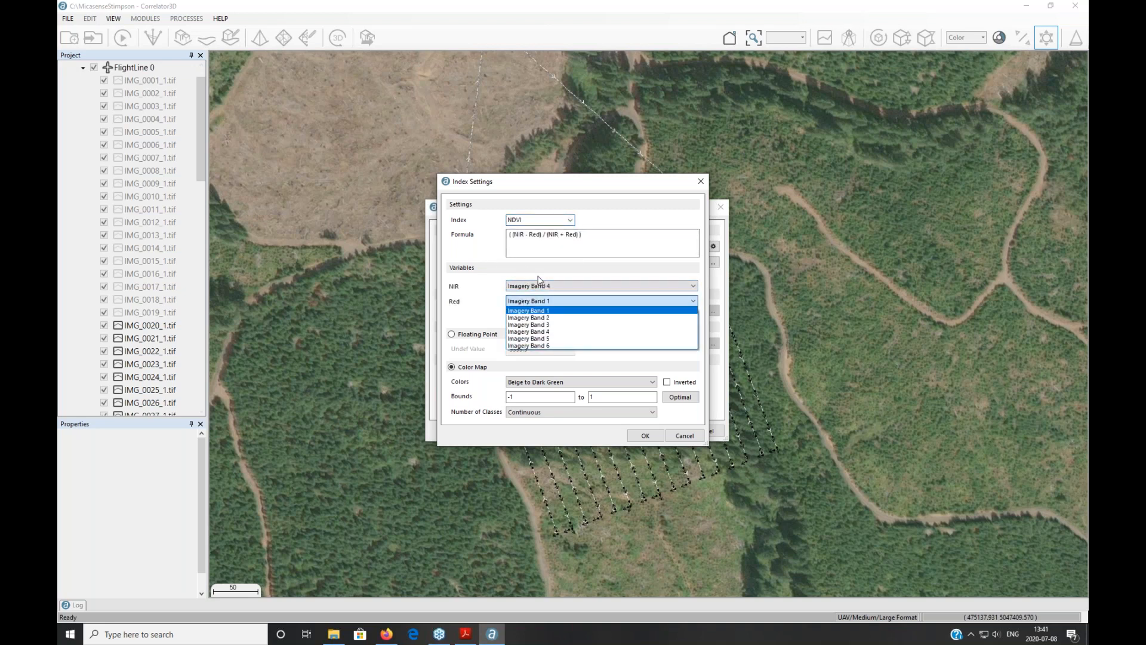
{"action": "left_click", "coordinate": [505, 299]}
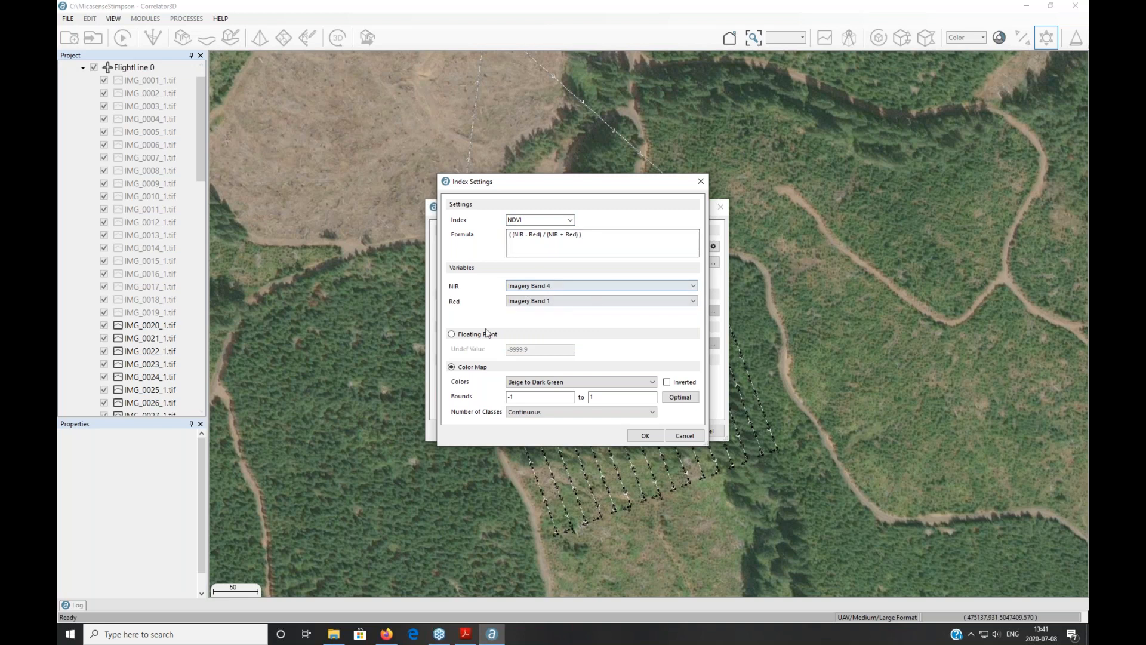
{"action": "left_click", "coordinate": [526, 306]}
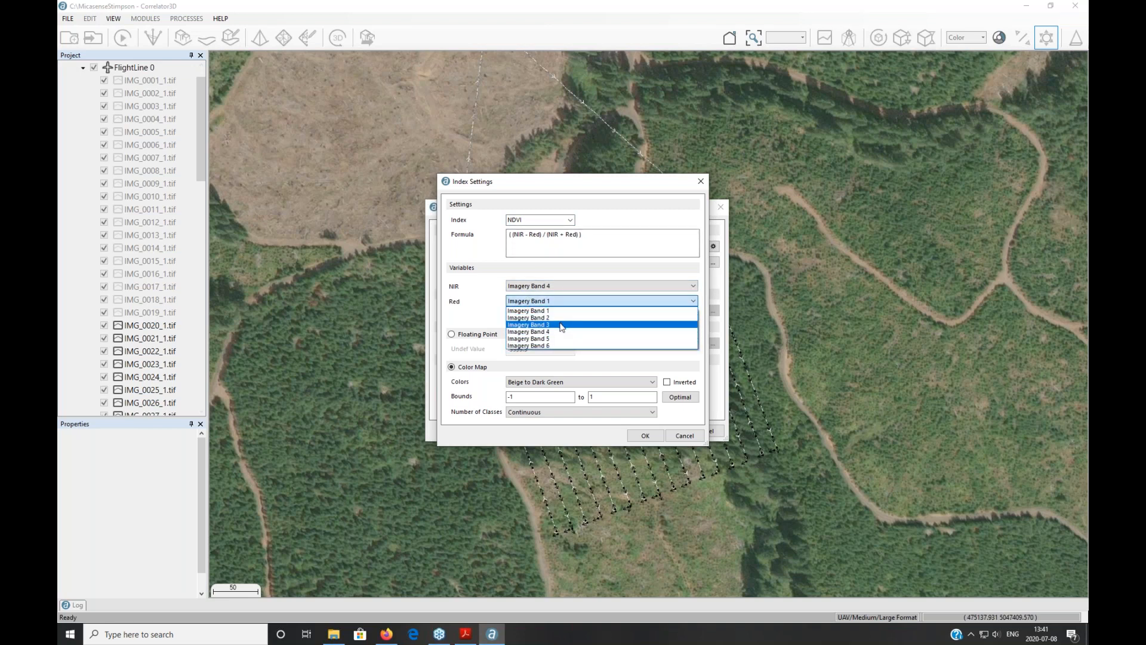
{"action": "left_click", "coordinate": [562, 323]}
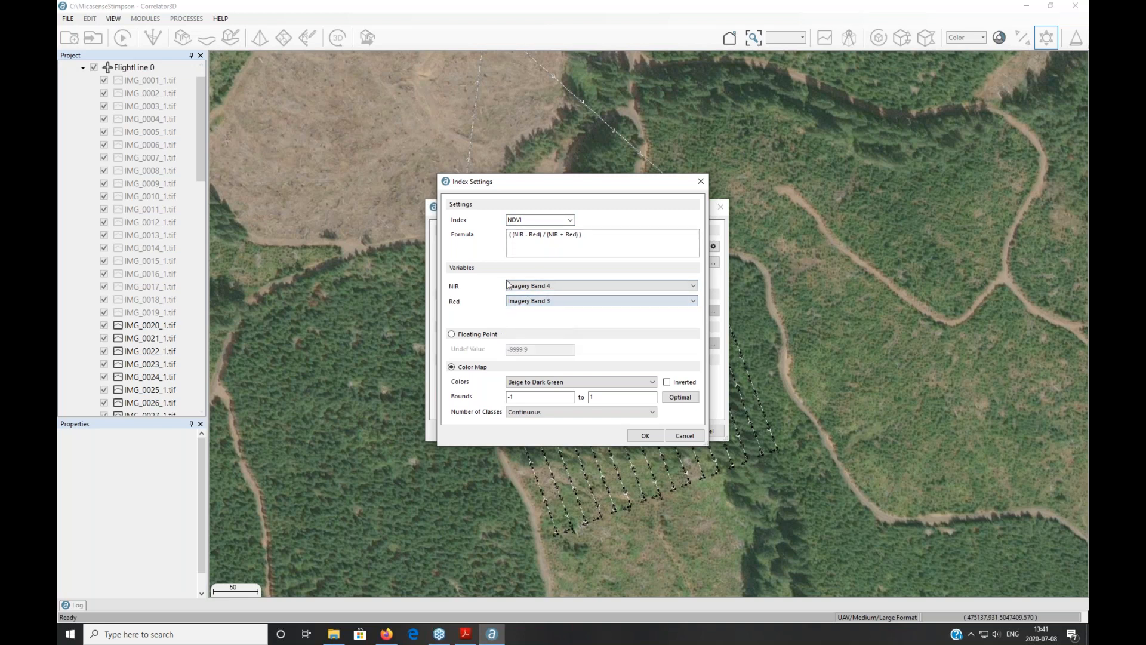
Try floating-point output for the index, and close the index and mosaic export settings without processing.
{"action": "left_click", "coordinate": [471, 336]}
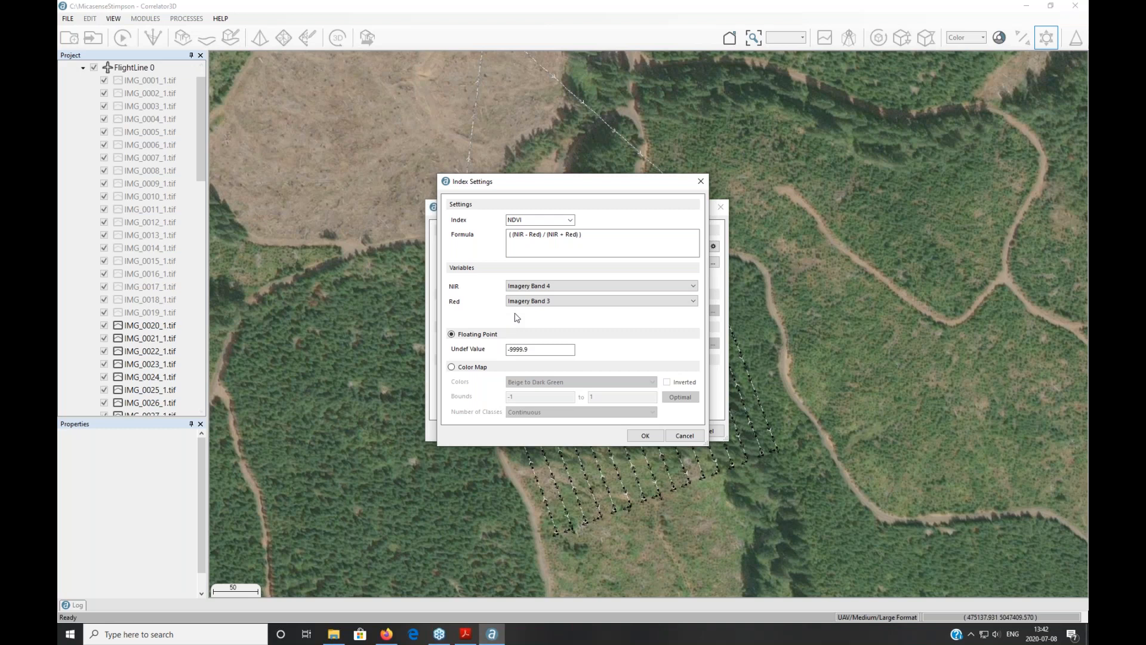
{"action": "left_click", "coordinate": [700, 181]}
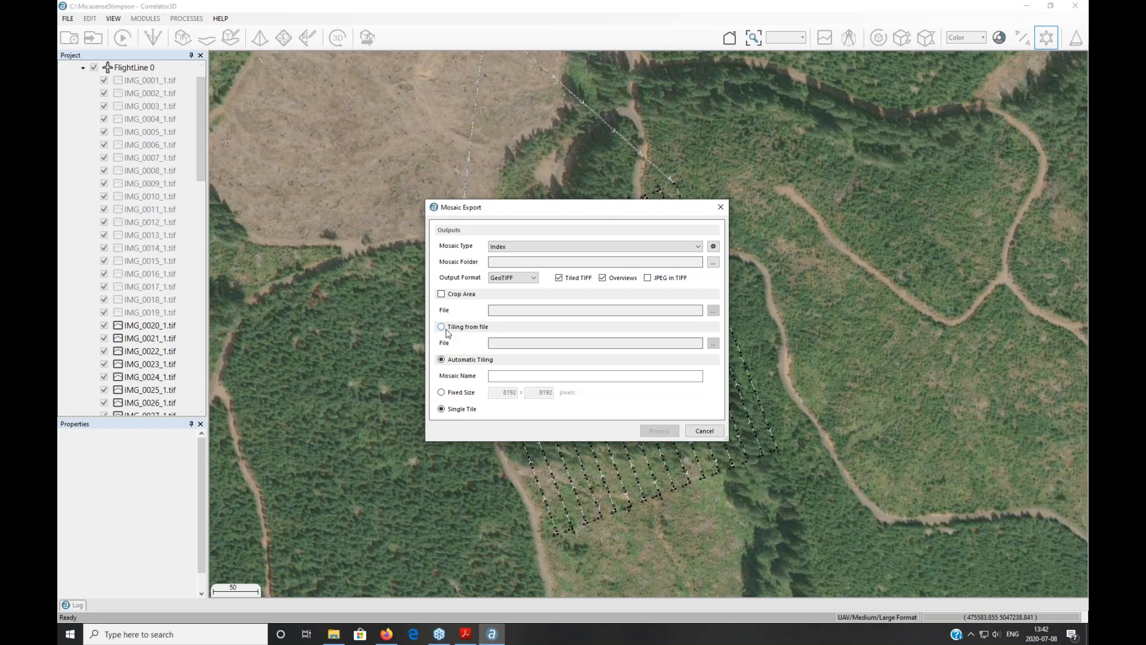
{"action": "left_click", "coordinate": [501, 378]}
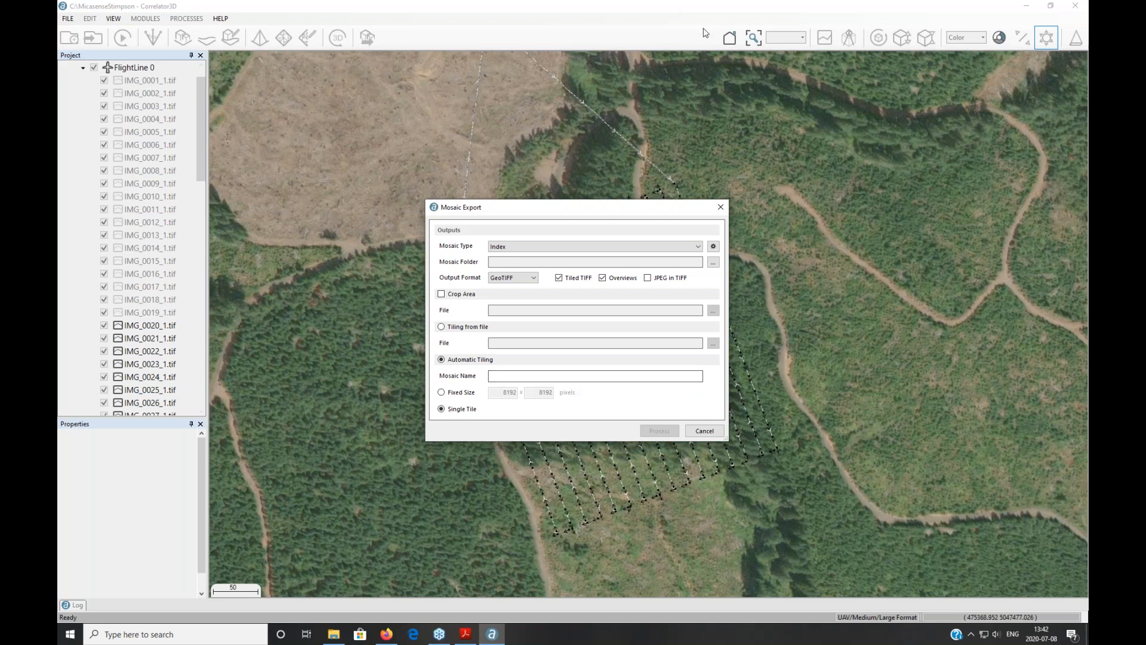
{"action": "left_click", "coordinate": [723, 208]}
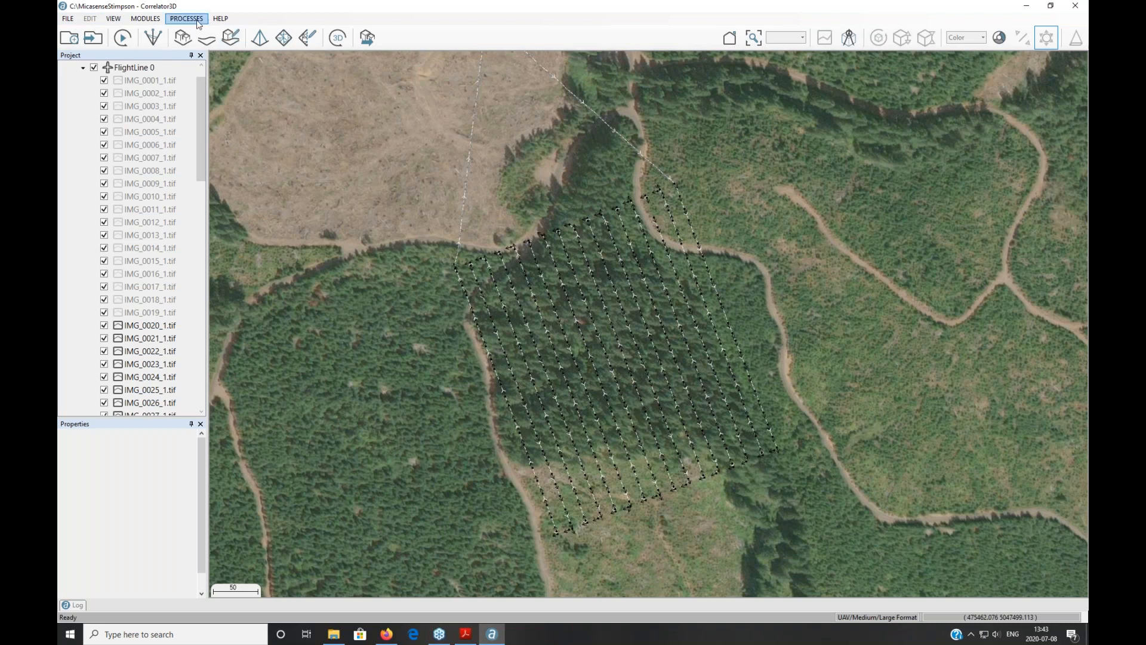
Open the Share Results settings for uploading to Cesium, toggle the DEM product, and close them without uploading.
{"action": "left_click", "coordinate": [67, 18]}
{"action": "mouse_move", "coordinate": [112, 176]}
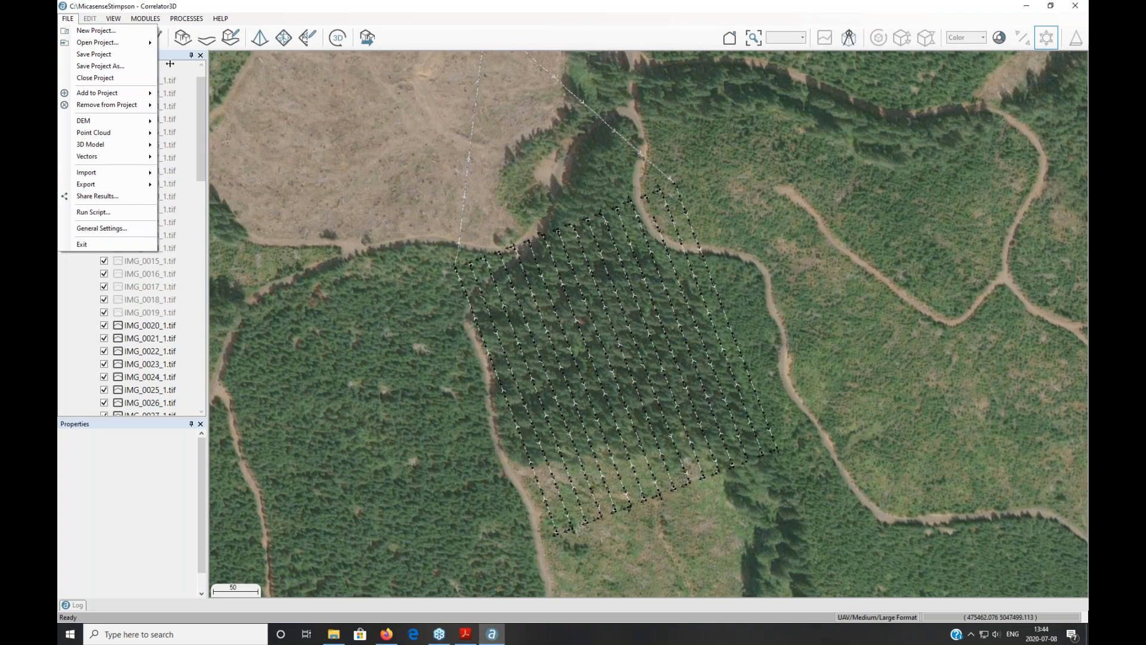
{"action": "left_click", "coordinate": [127, 197]}
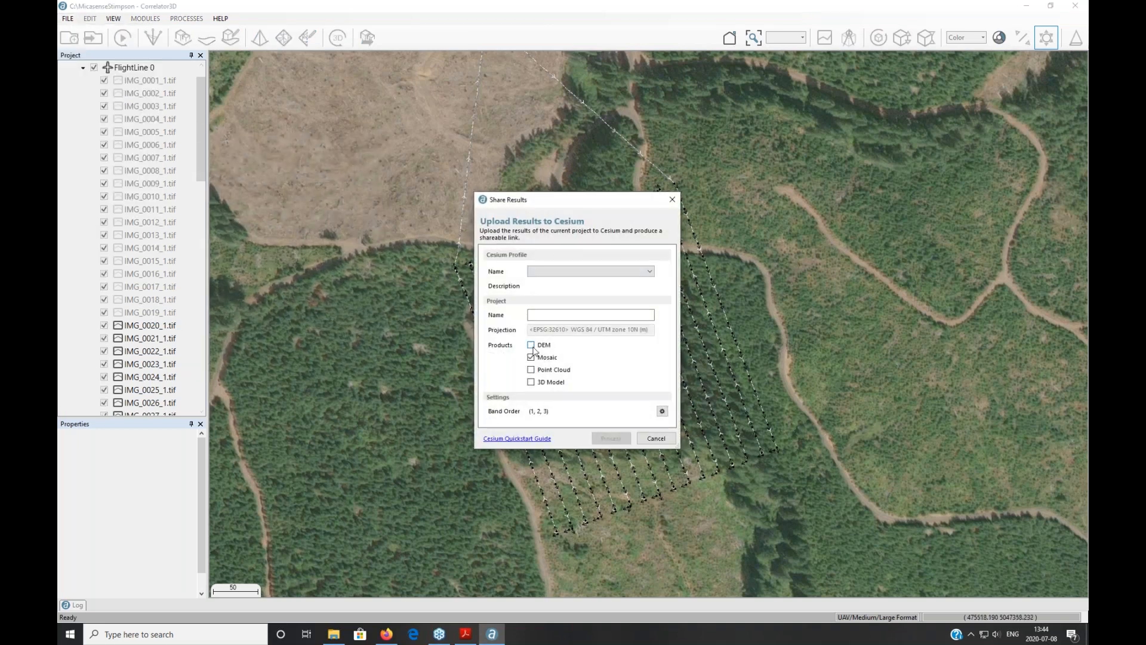
{"action": "left_click", "coordinate": [532, 346]}
{"action": "left_click", "coordinate": [645, 294]}
{"action": "left_click", "coordinate": [673, 199]}
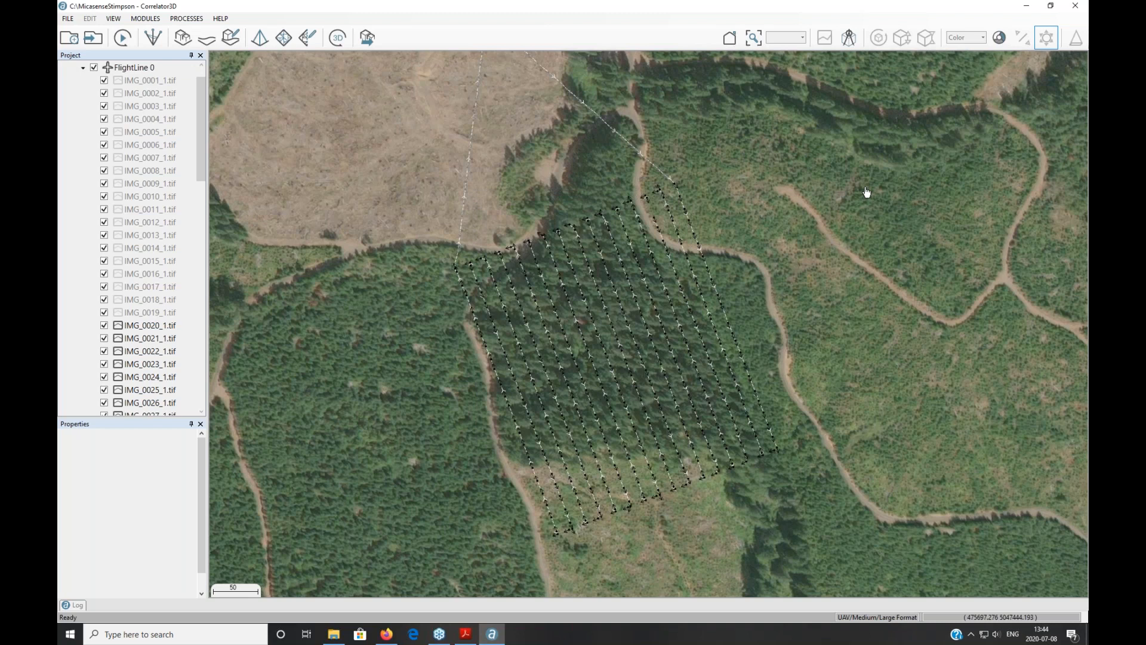